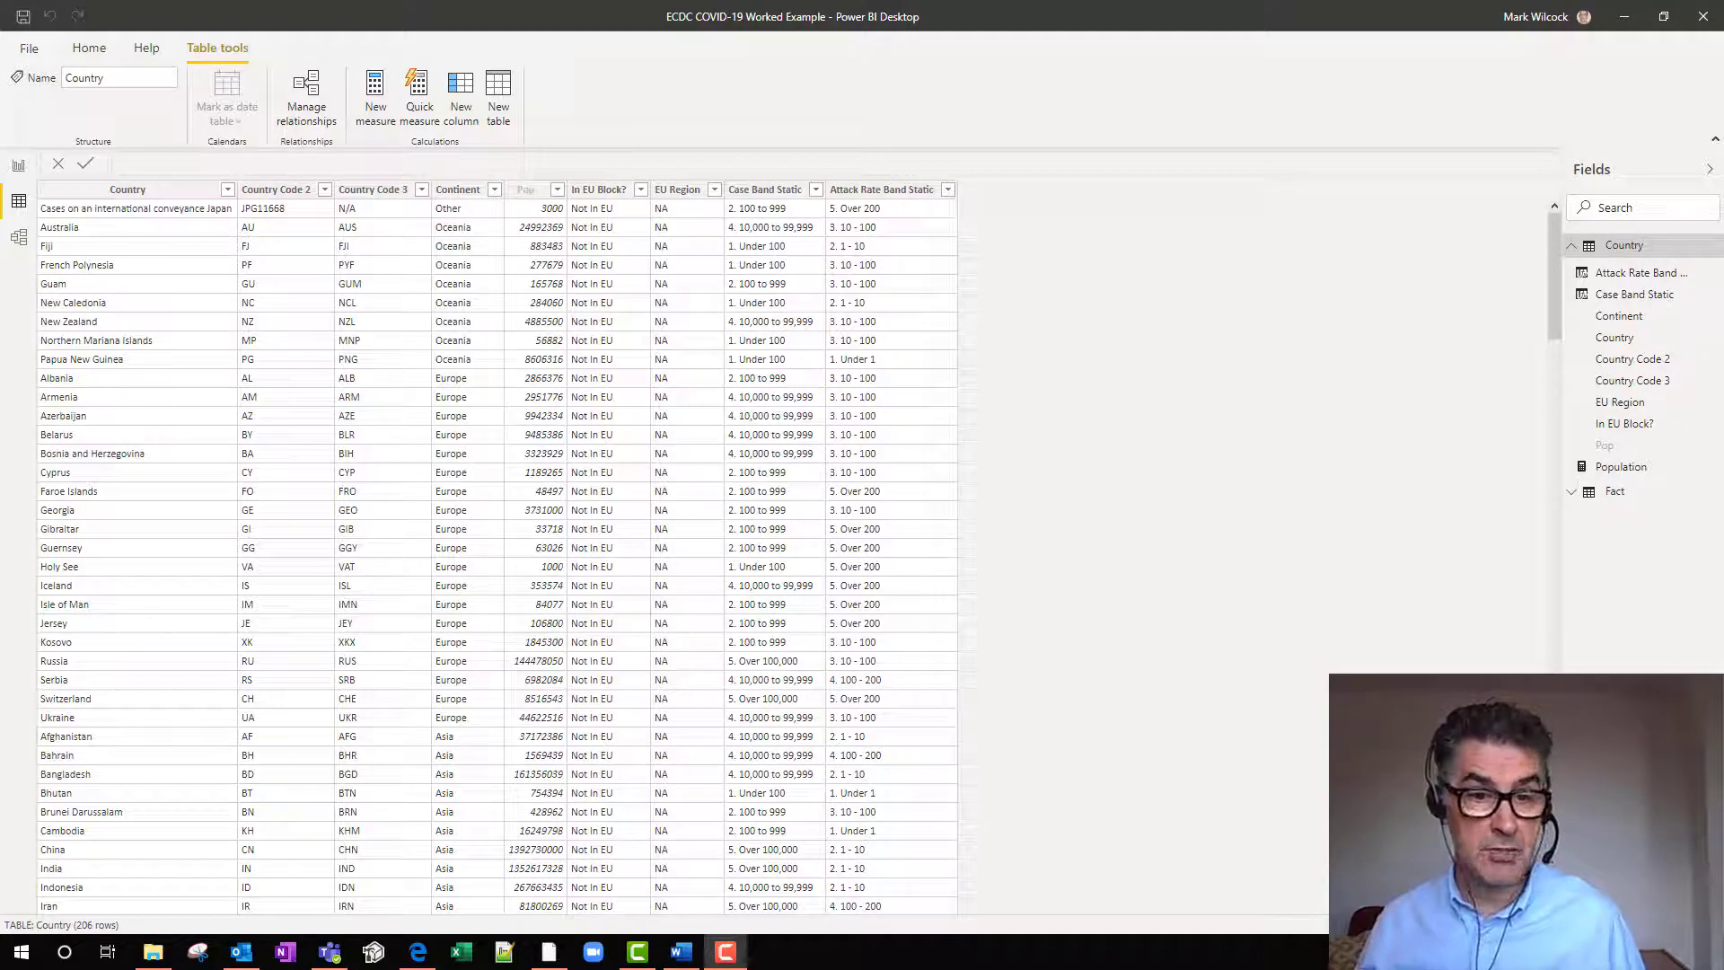
Step: View the Fact table's rows in the finished example and open its model diagram
left_click(1597, 495)
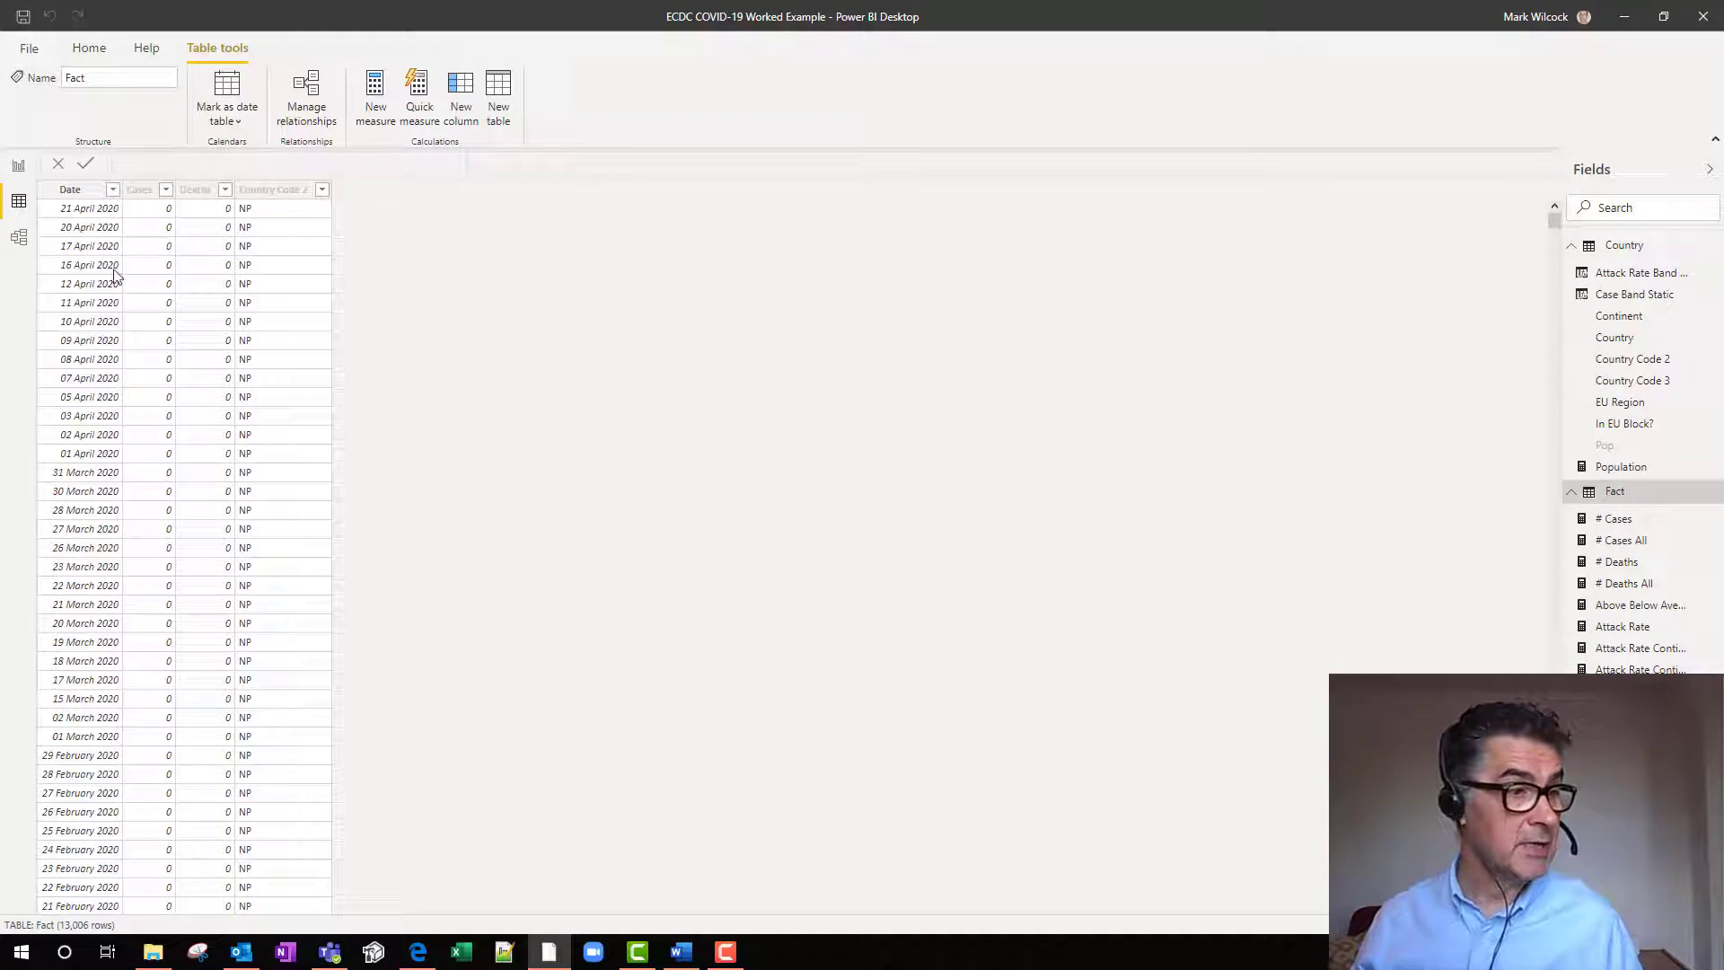
left_click(18, 241)
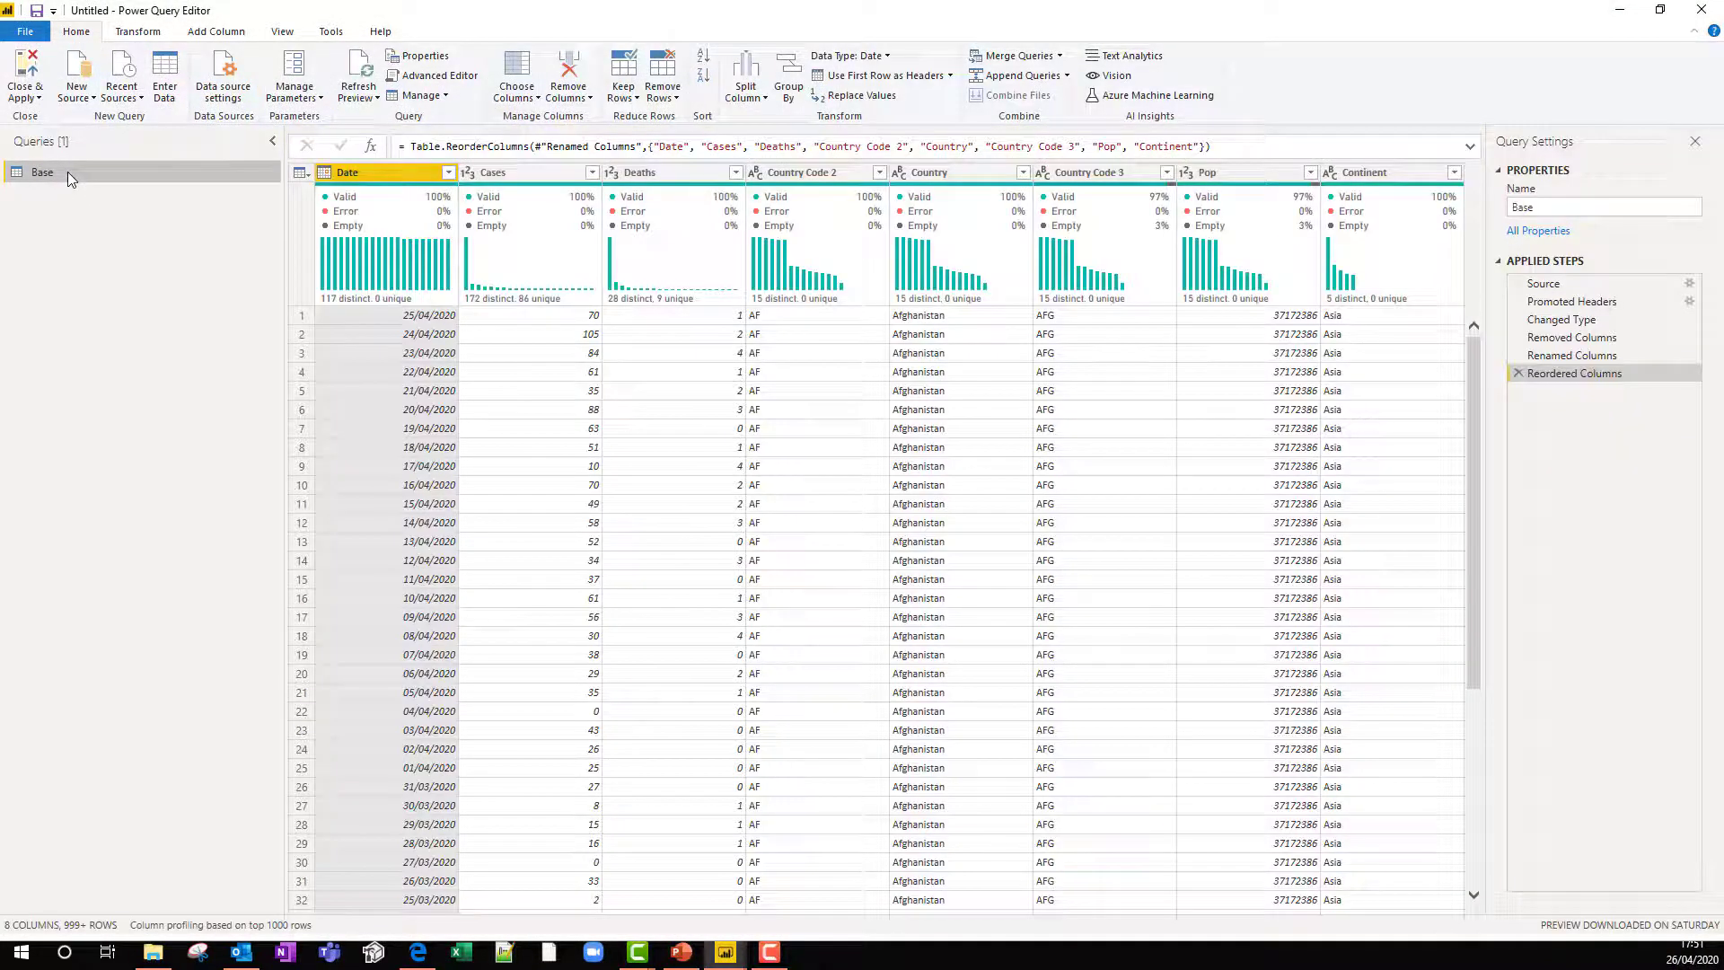
Step: Create a new query that references the Base query and name it Country
right_click(70, 179)
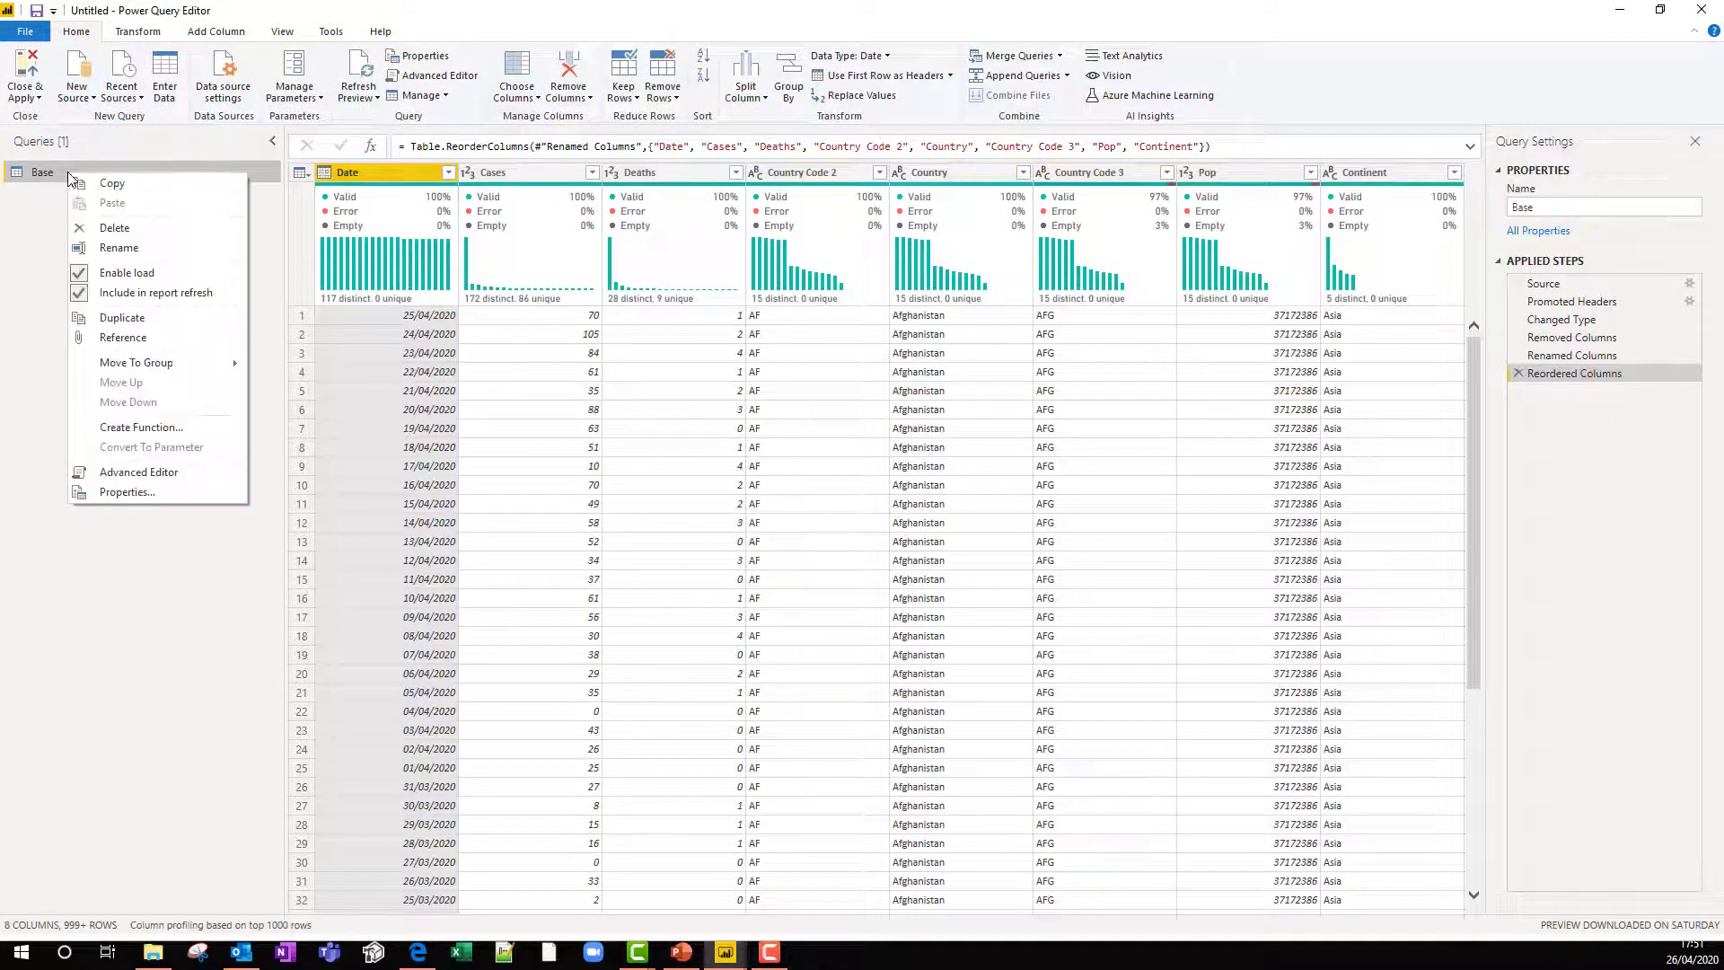
left_click(137, 338)
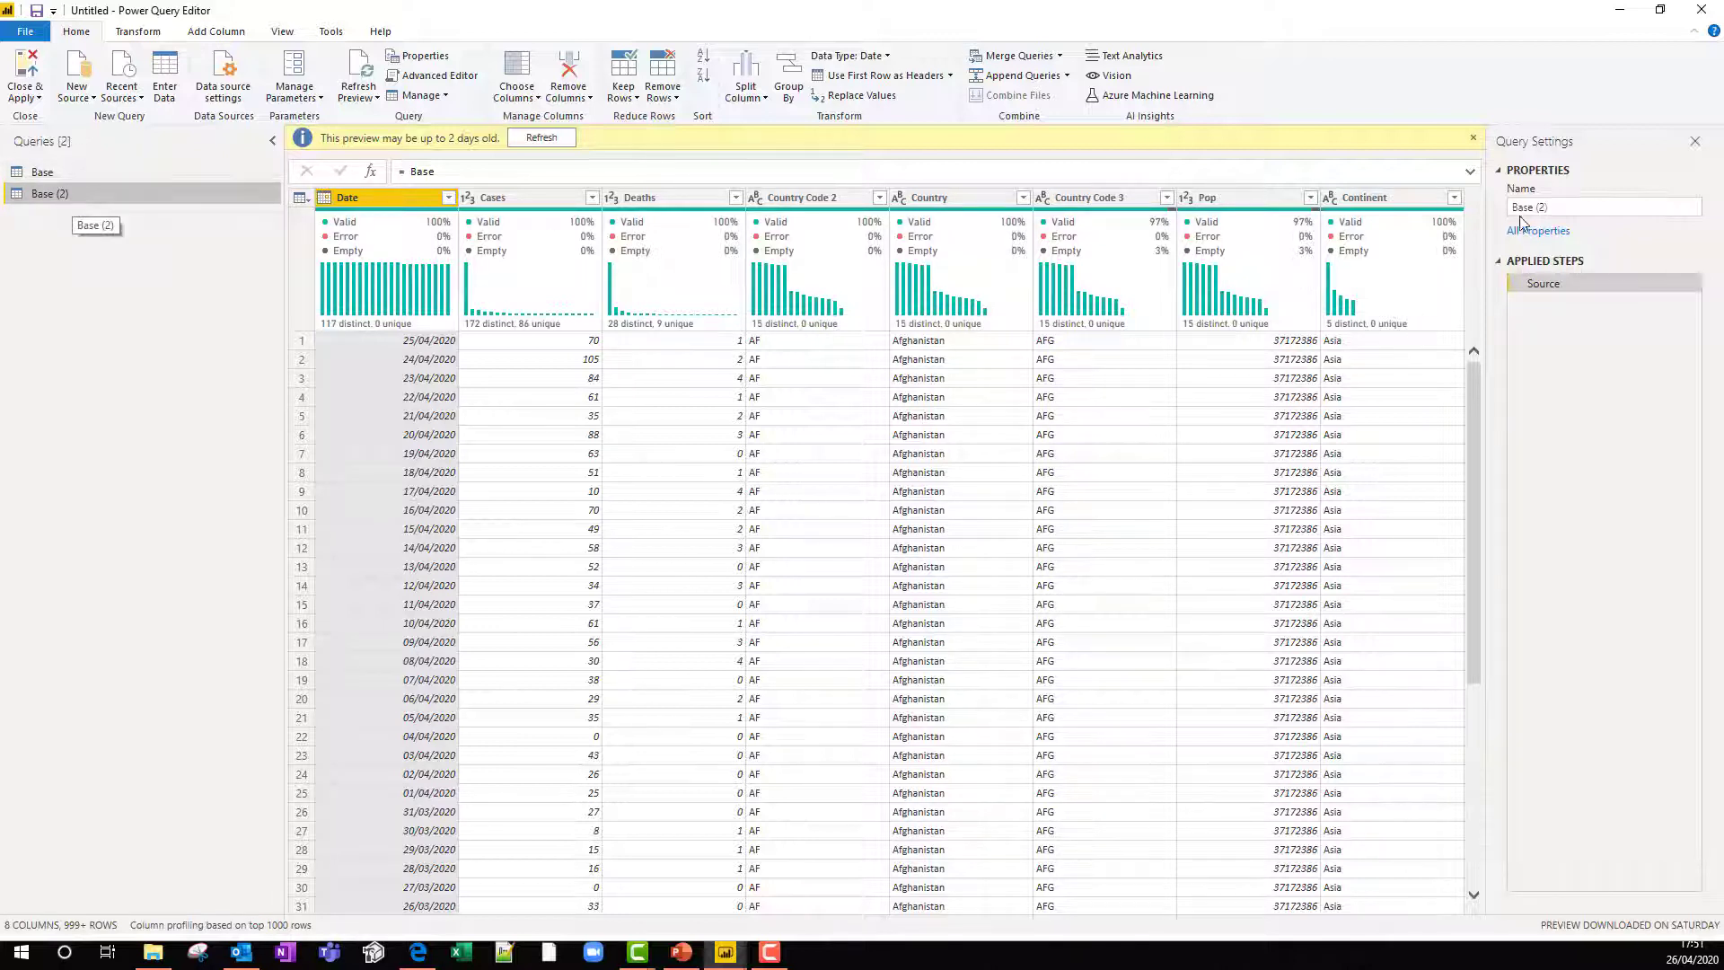
left_click(1566, 208)
type("C")
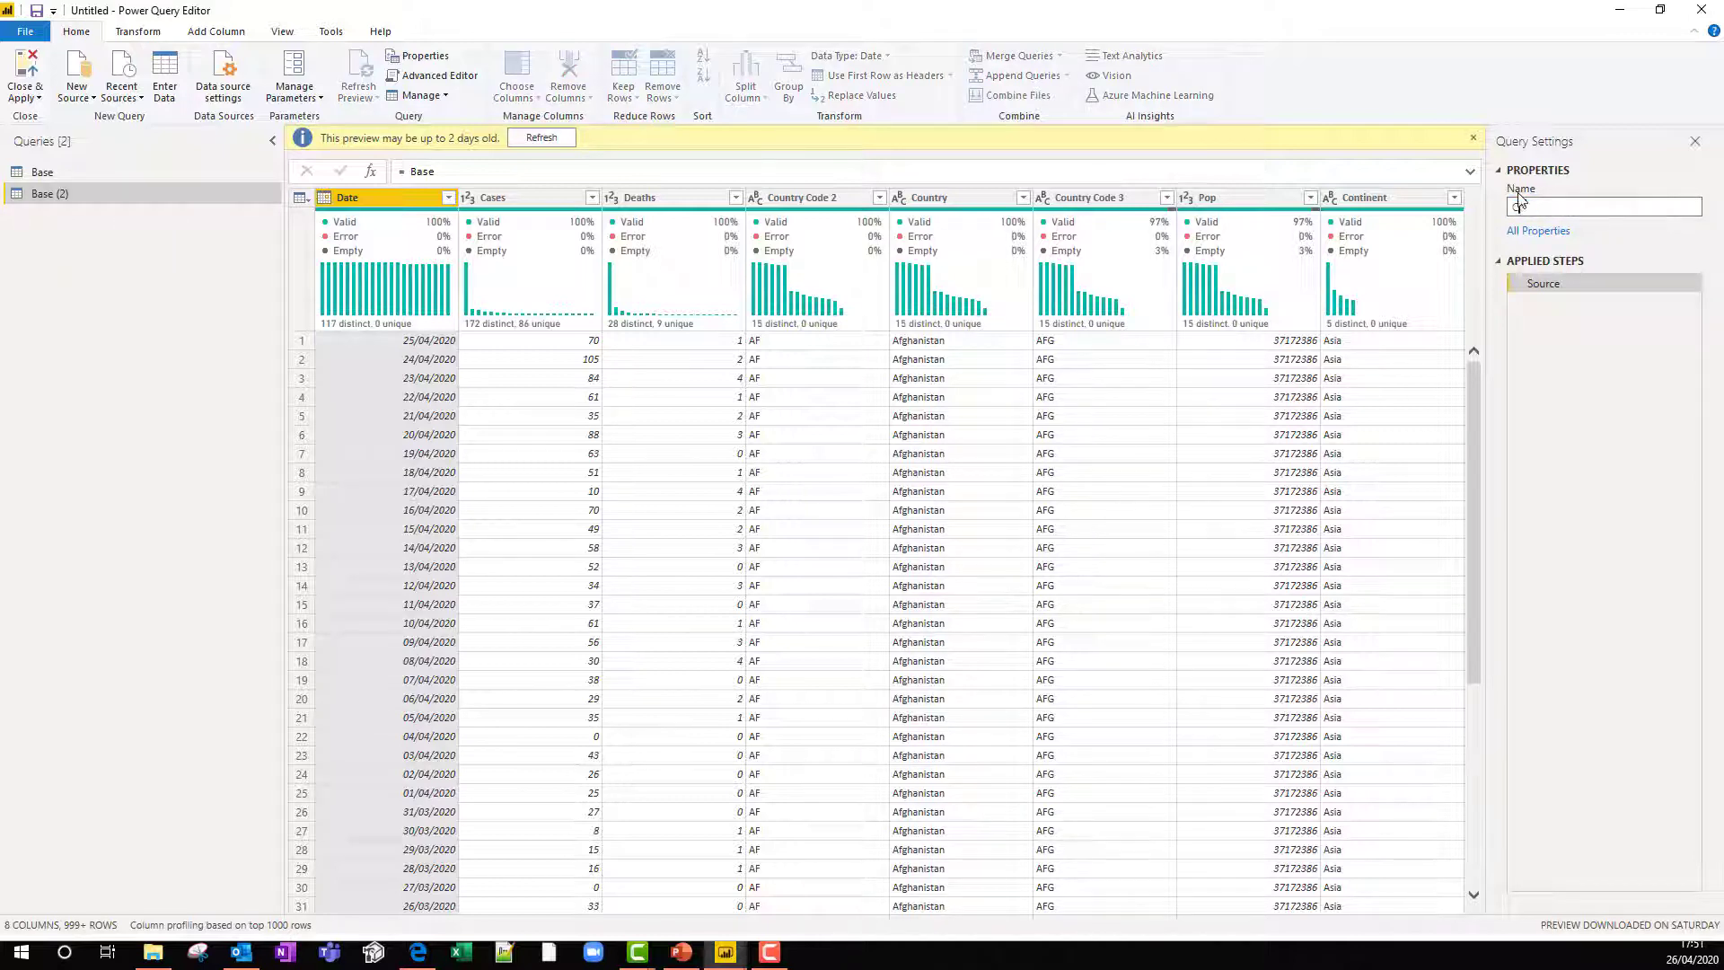
type("ountry")
key("Return")
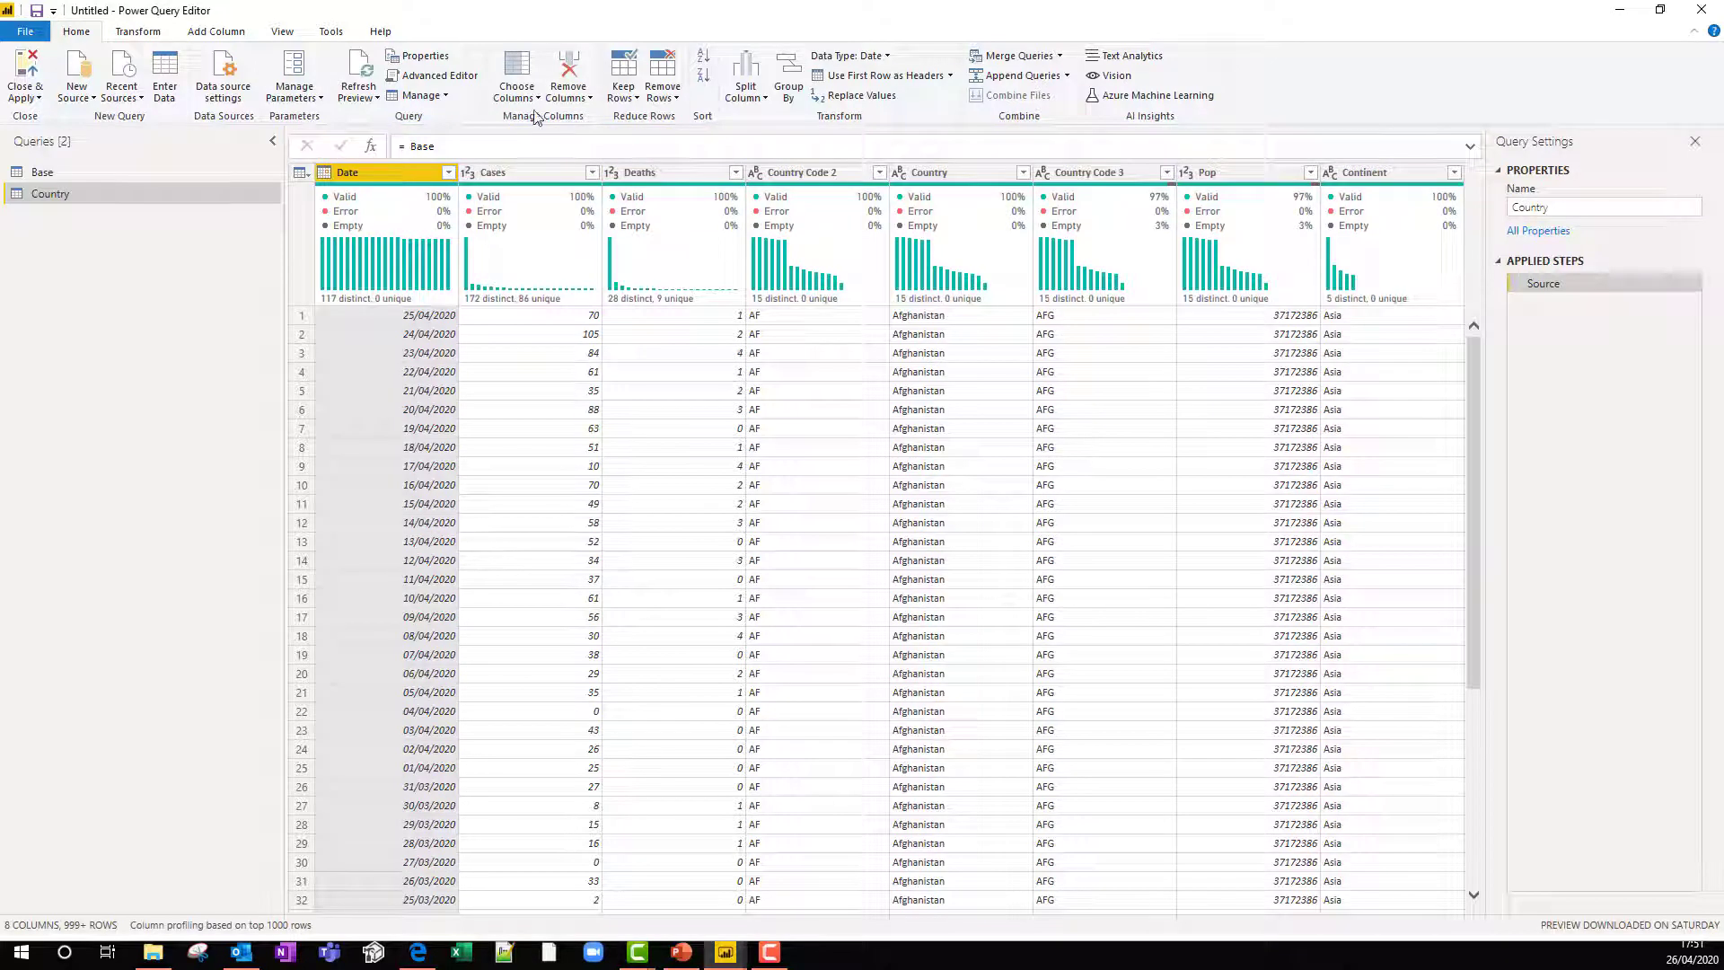
Step: Keep only the Country Code 2, Country, Country Code 3, Pop and Continent columns in the Country query
left_click(531, 97)
left_click(524, 118)
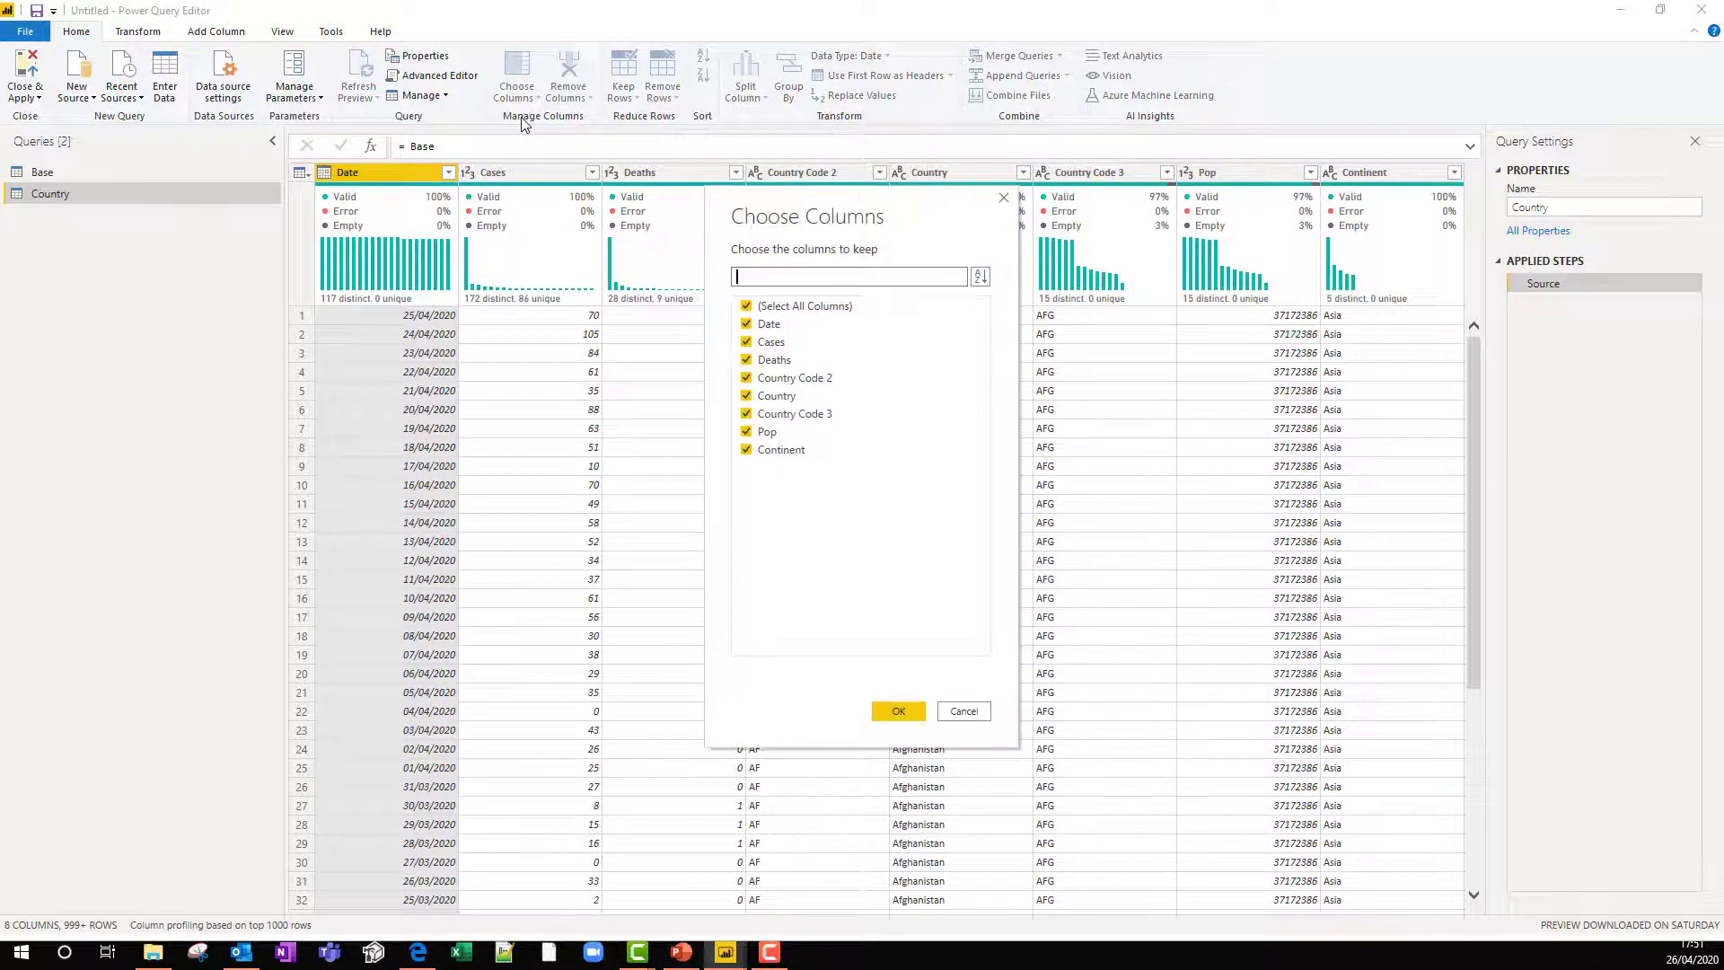
left_click(746, 306)
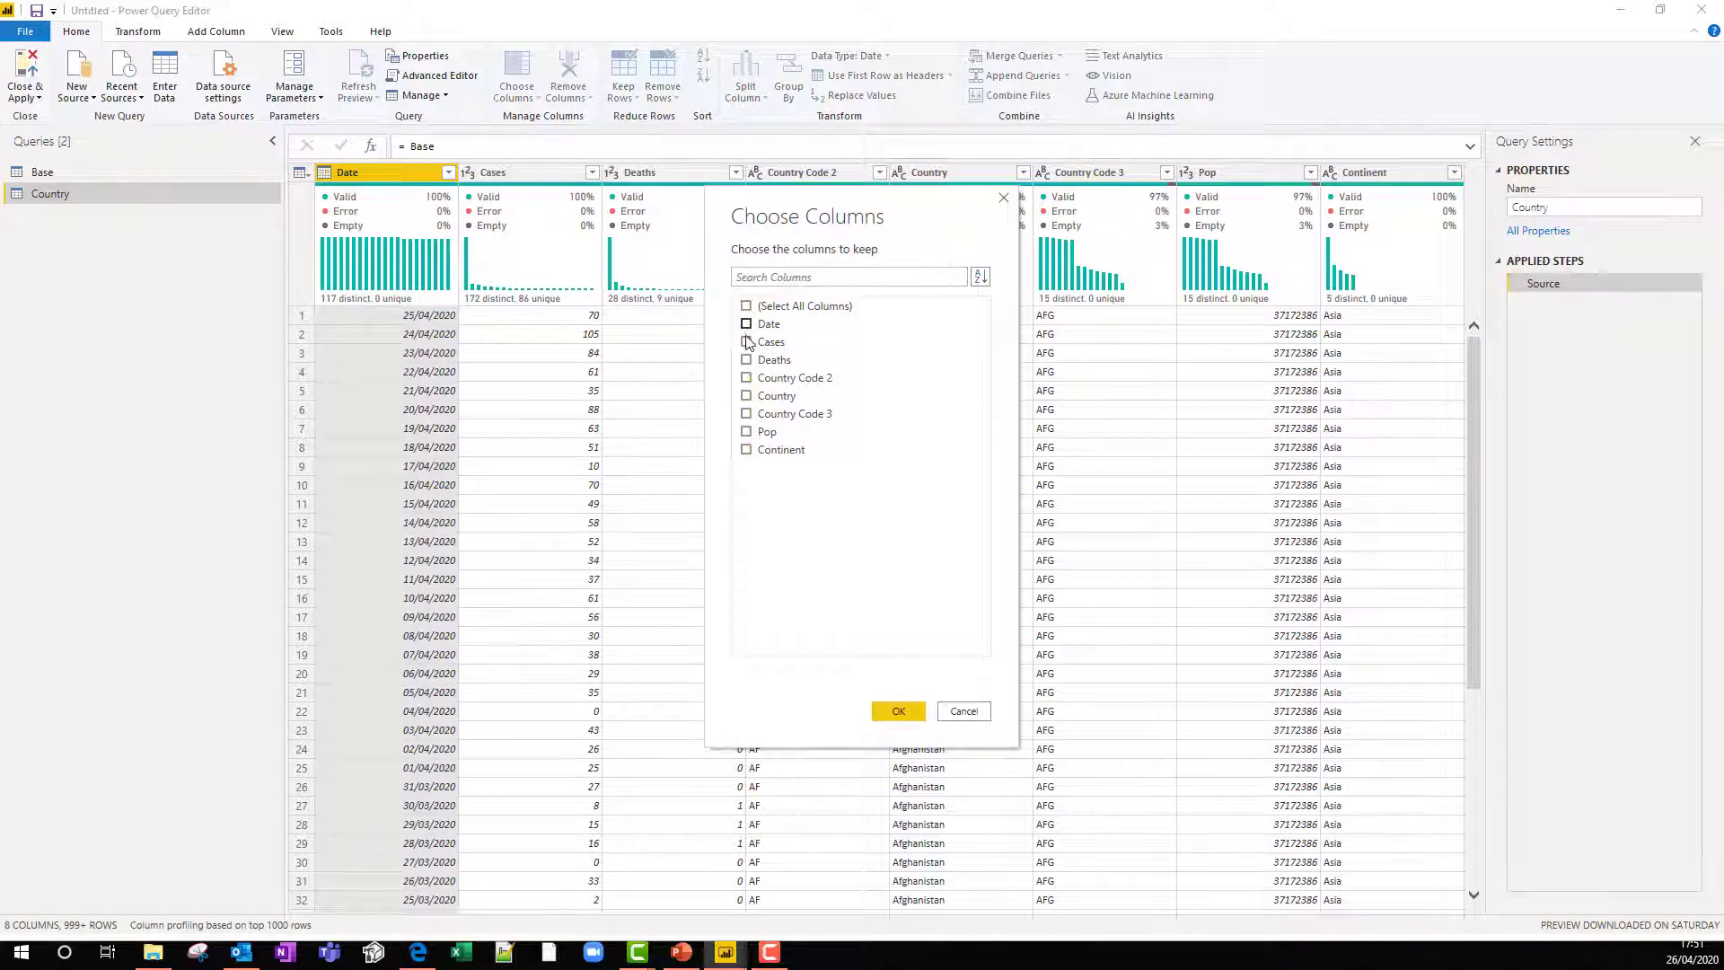
left_click(747, 378)
left_click(746, 396)
left_click(746, 413)
left_click(746, 432)
left_click(746, 450)
left_click(912, 714)
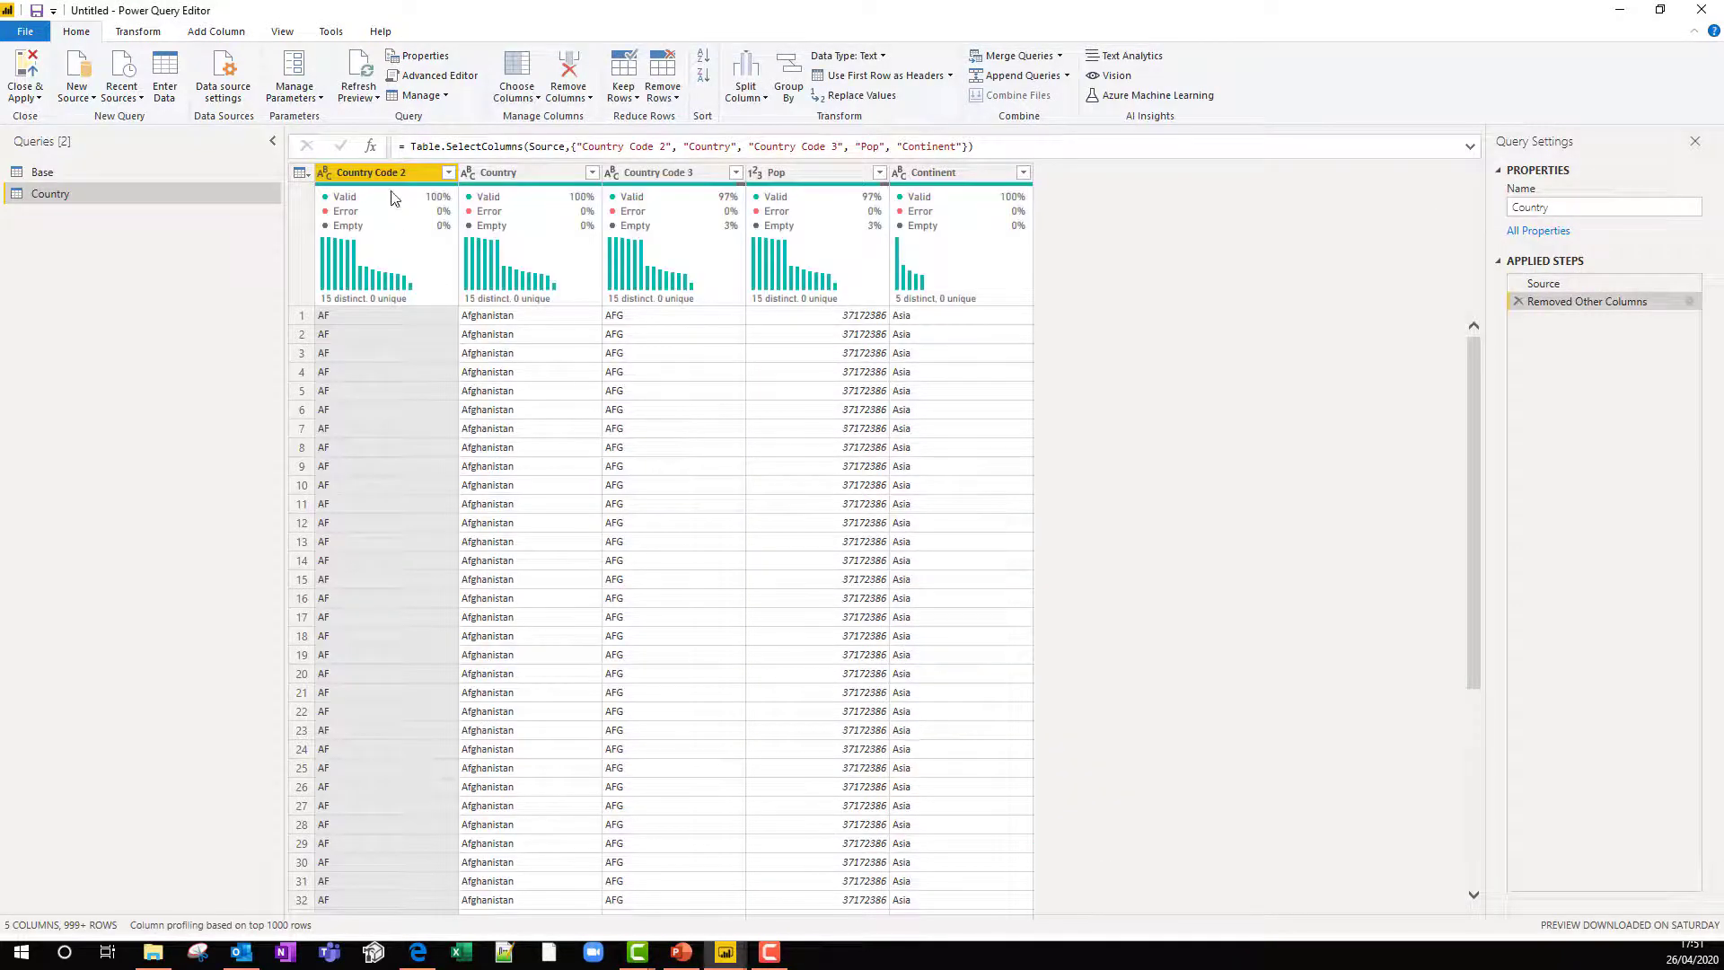
Step: Remove duplicate rows from the Country query based on all five columns, Country Code 2 through Continent
left_click(951, 178, "shift")
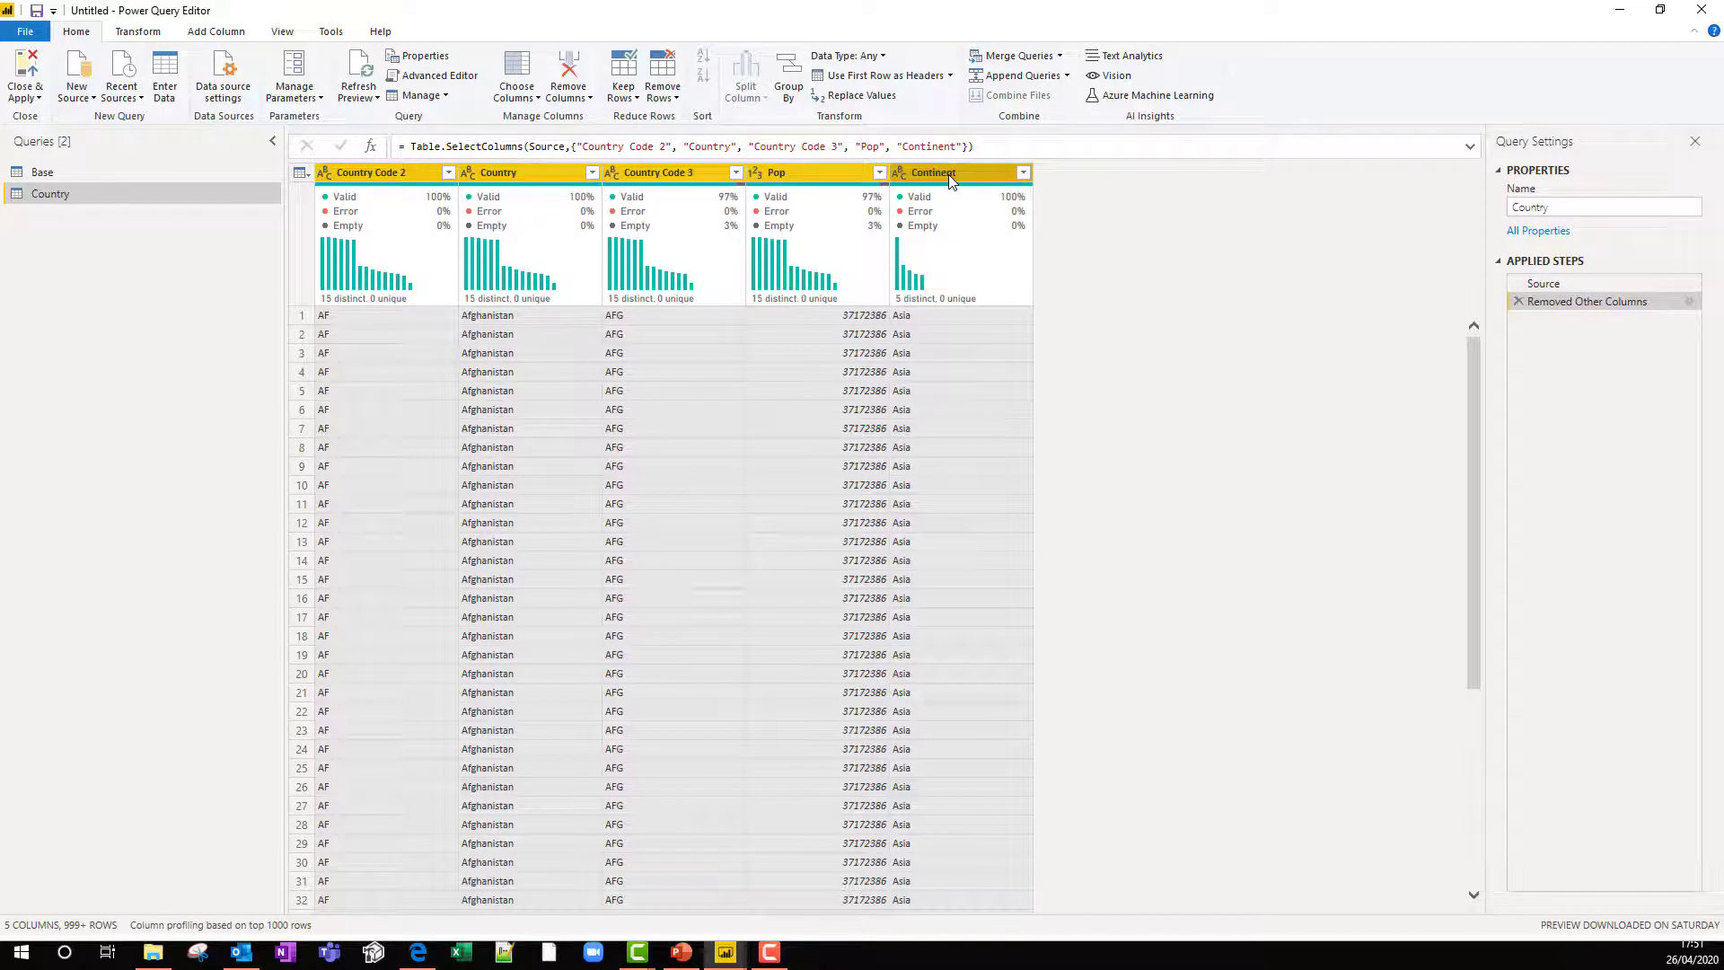
left_click(673, 99)
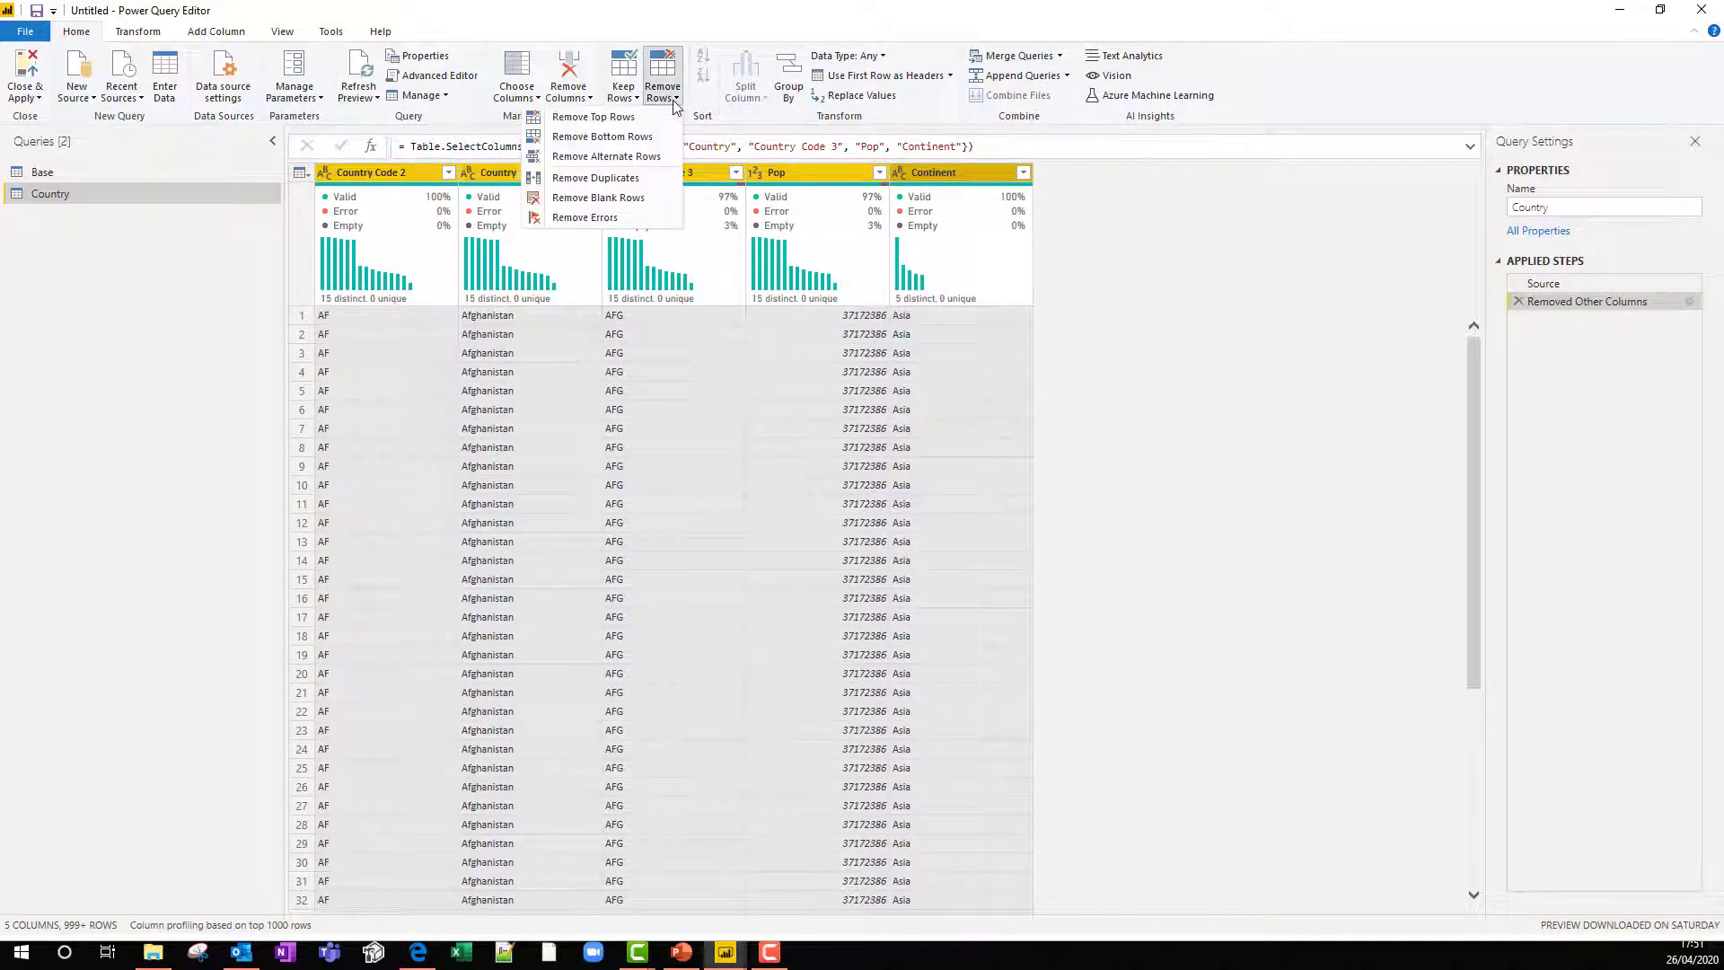
left_click(619, 178)
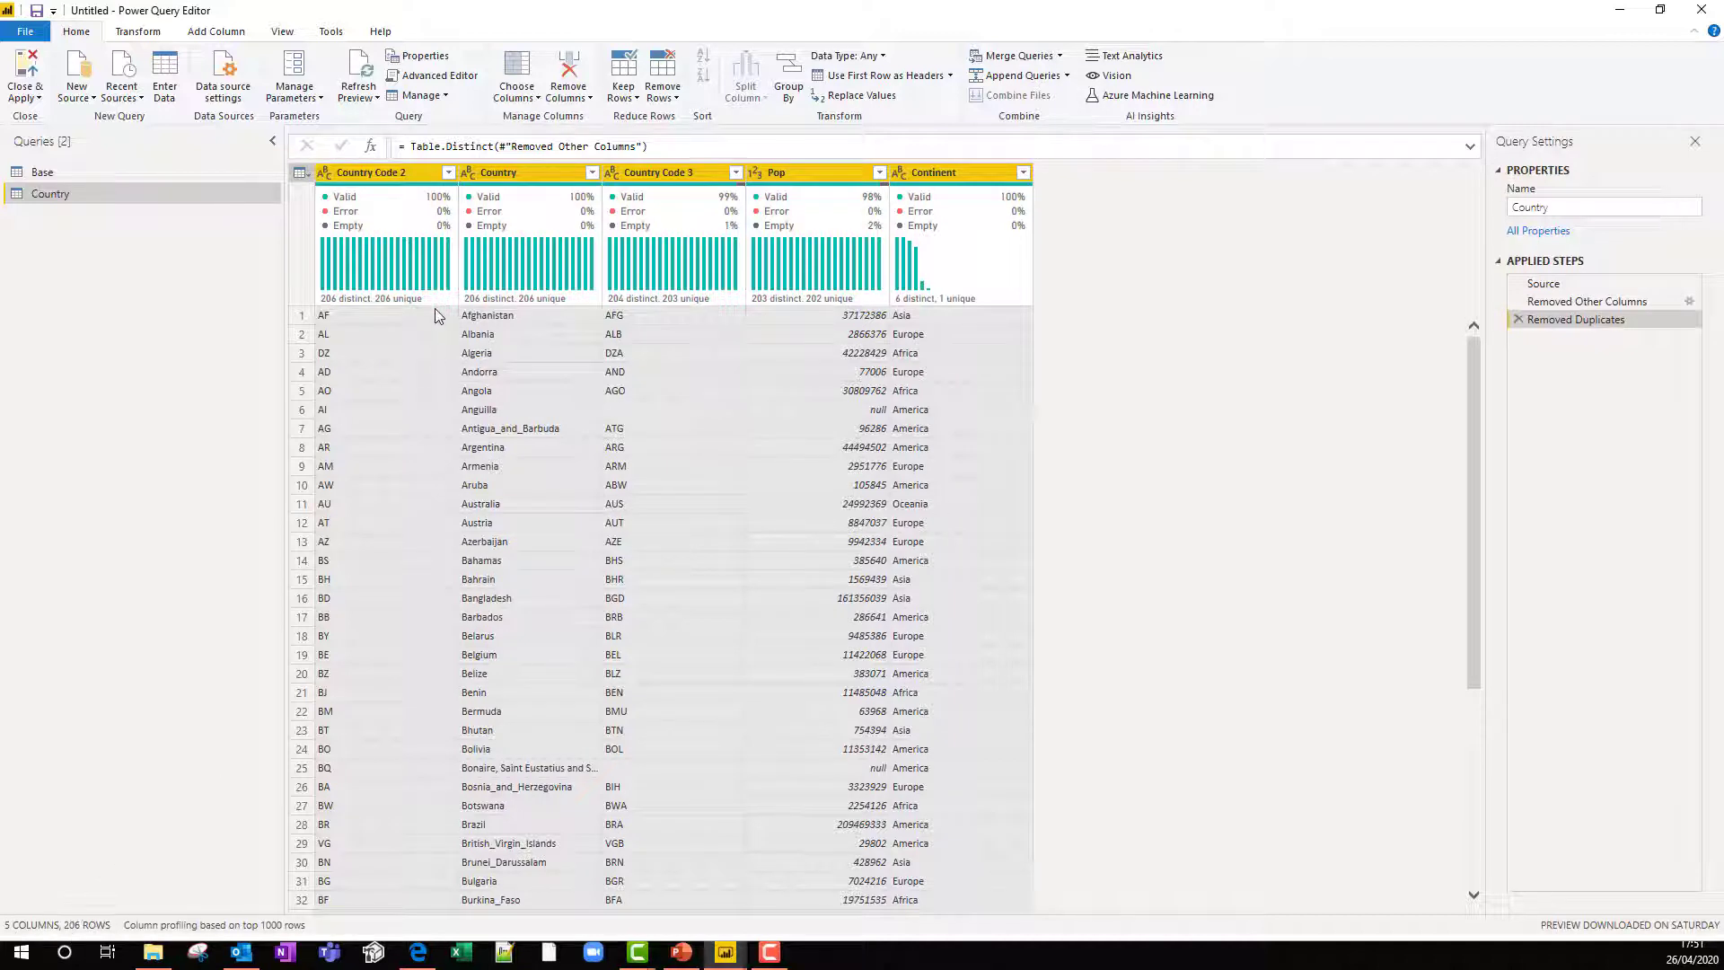
Step: Examine the column statistics and value distribution of each column in the Country query for uniqueness and empty values
left_click(405, 171)
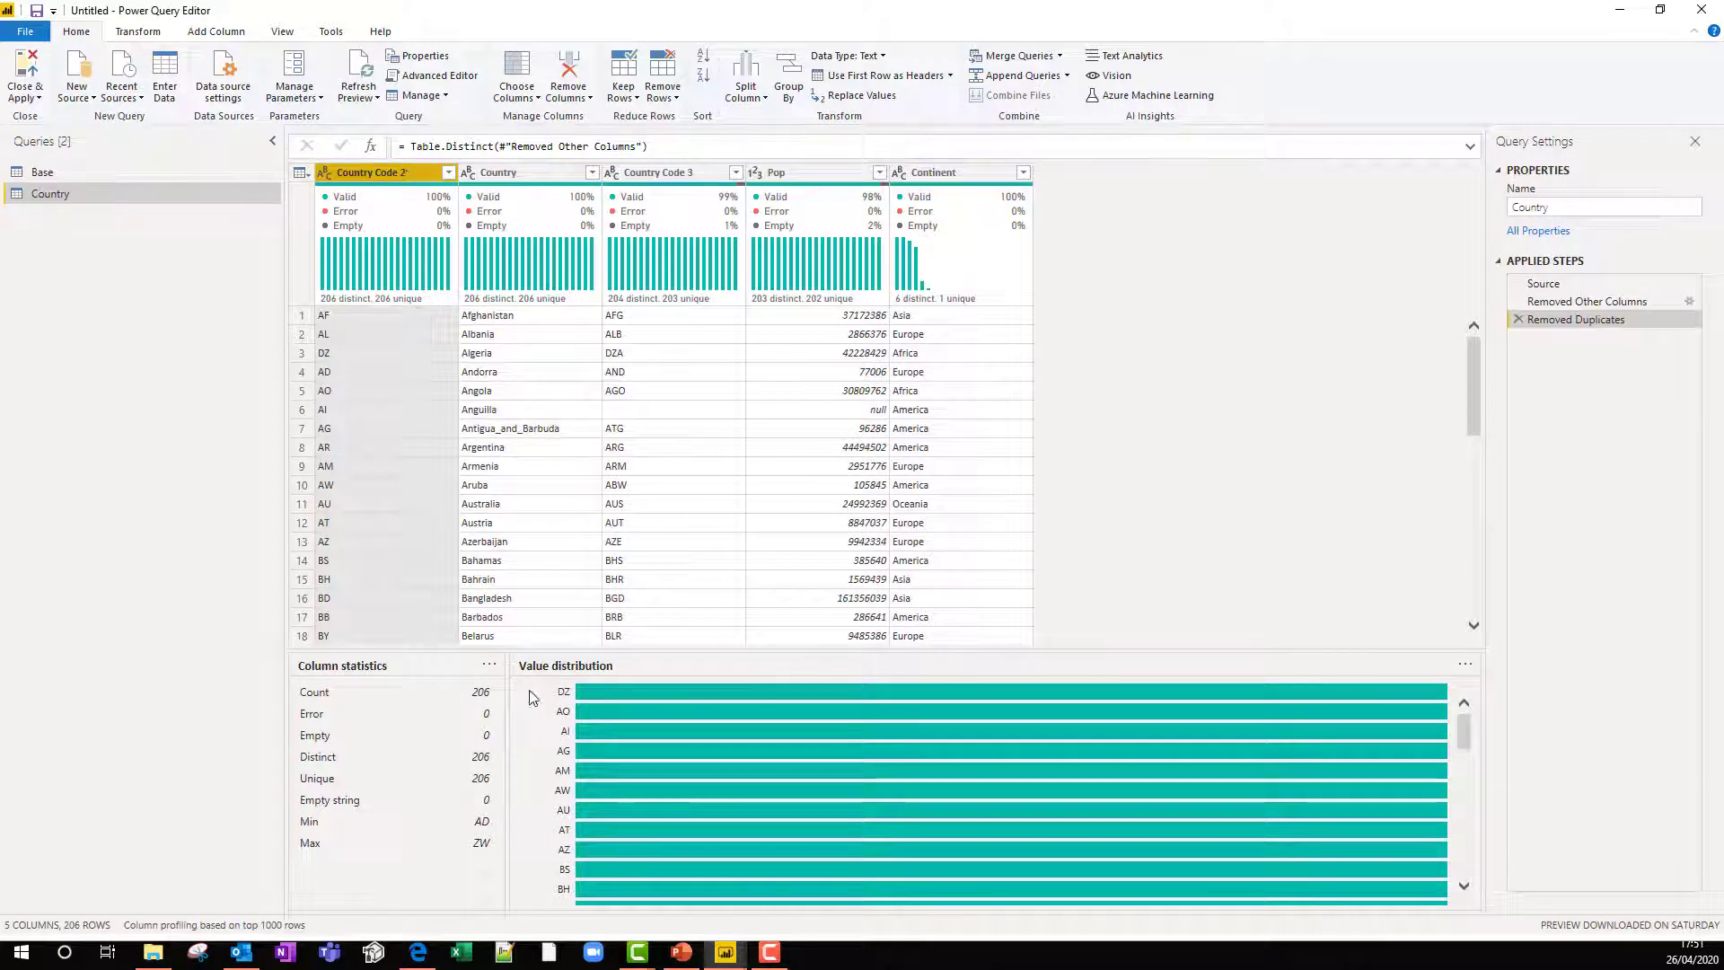
left_click(537, 192)
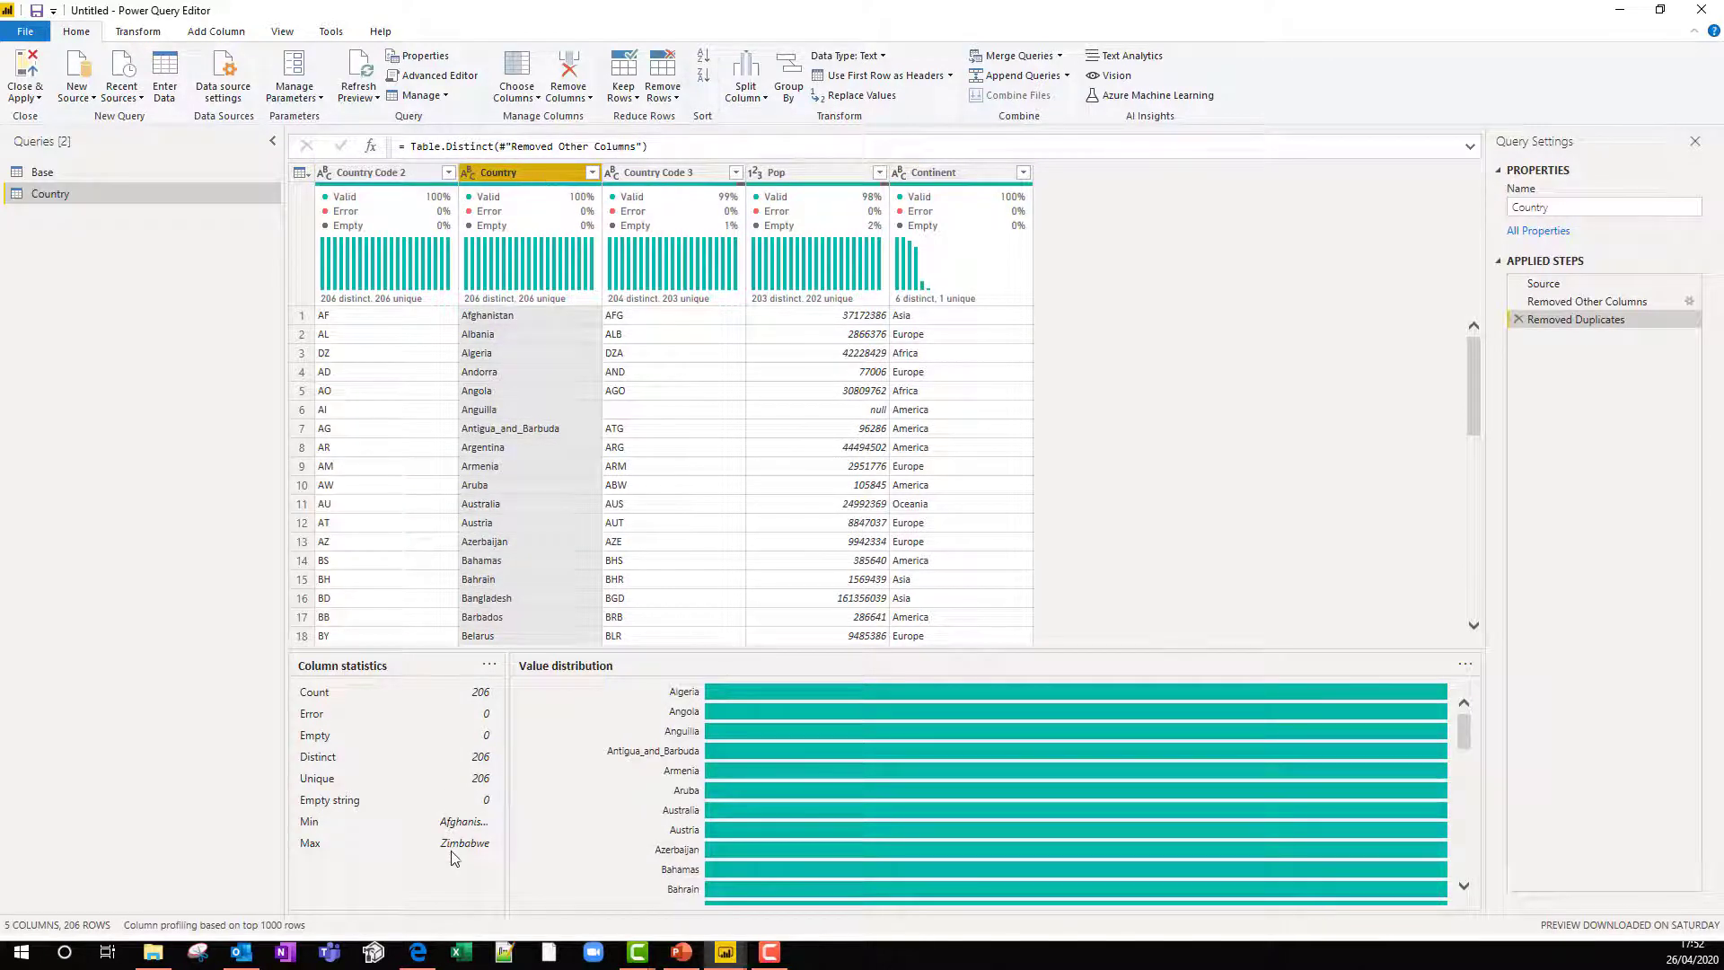
left_click(686, 172)
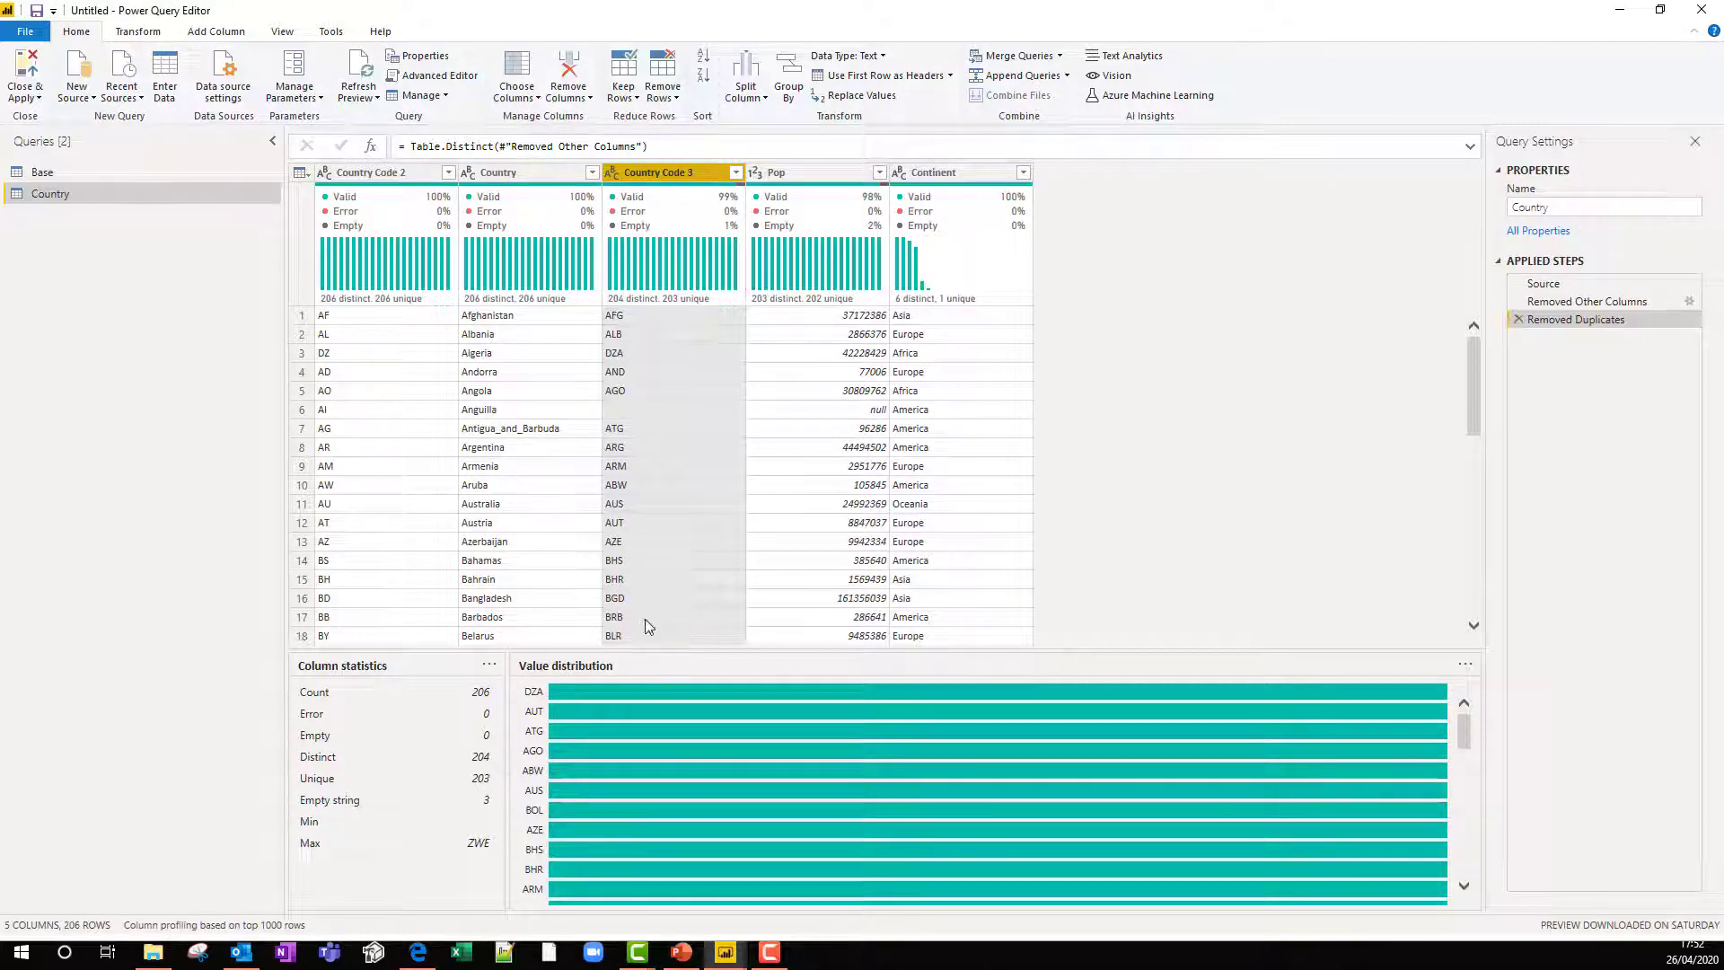
left_click(392, 174)
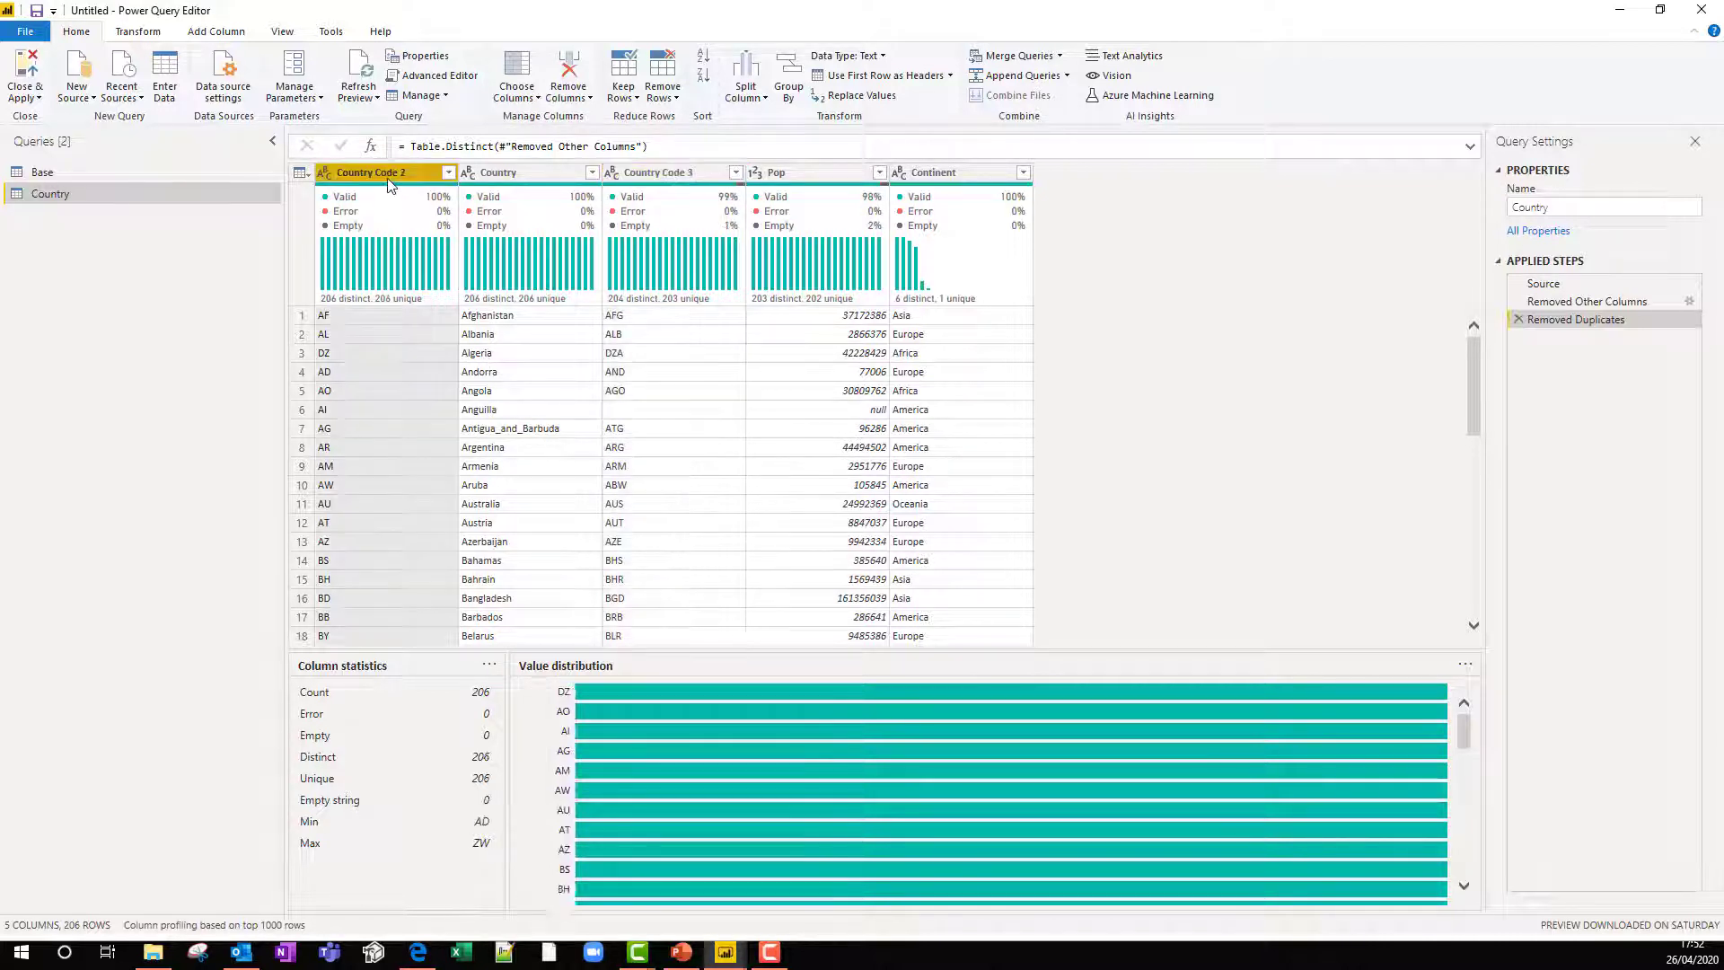
left_click(789, 176)
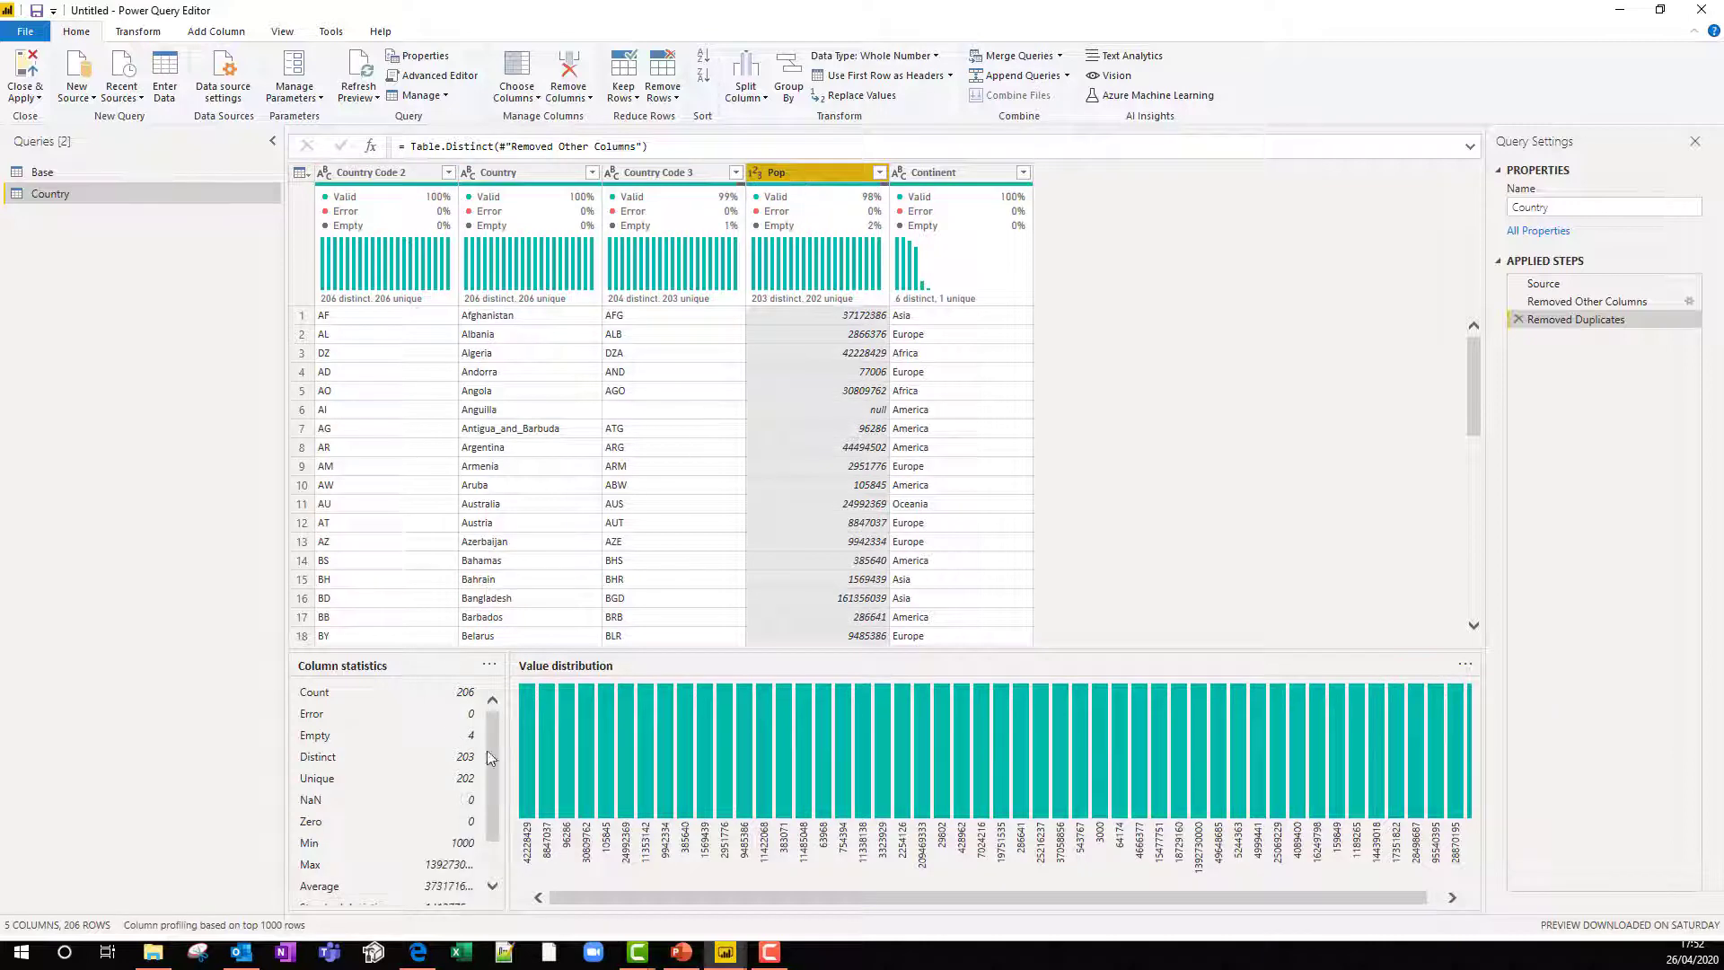
left_click(966, 175)
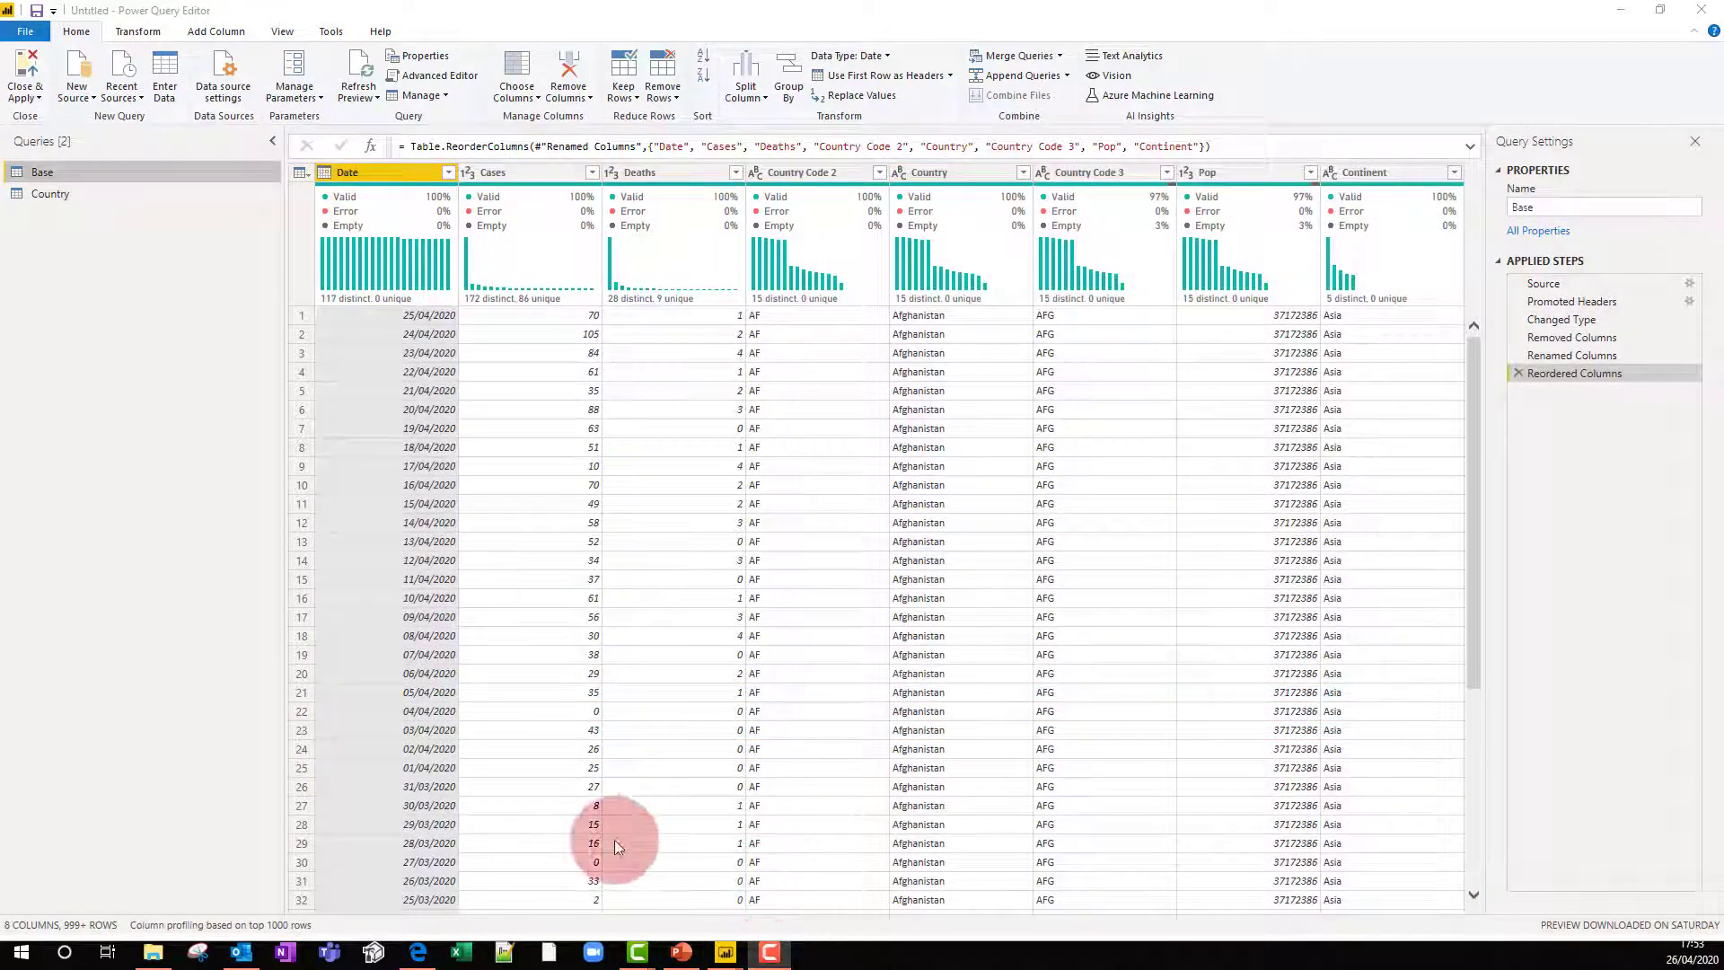
Step: Create another query that references the Base query and name it Fact
right_click(131, 175)
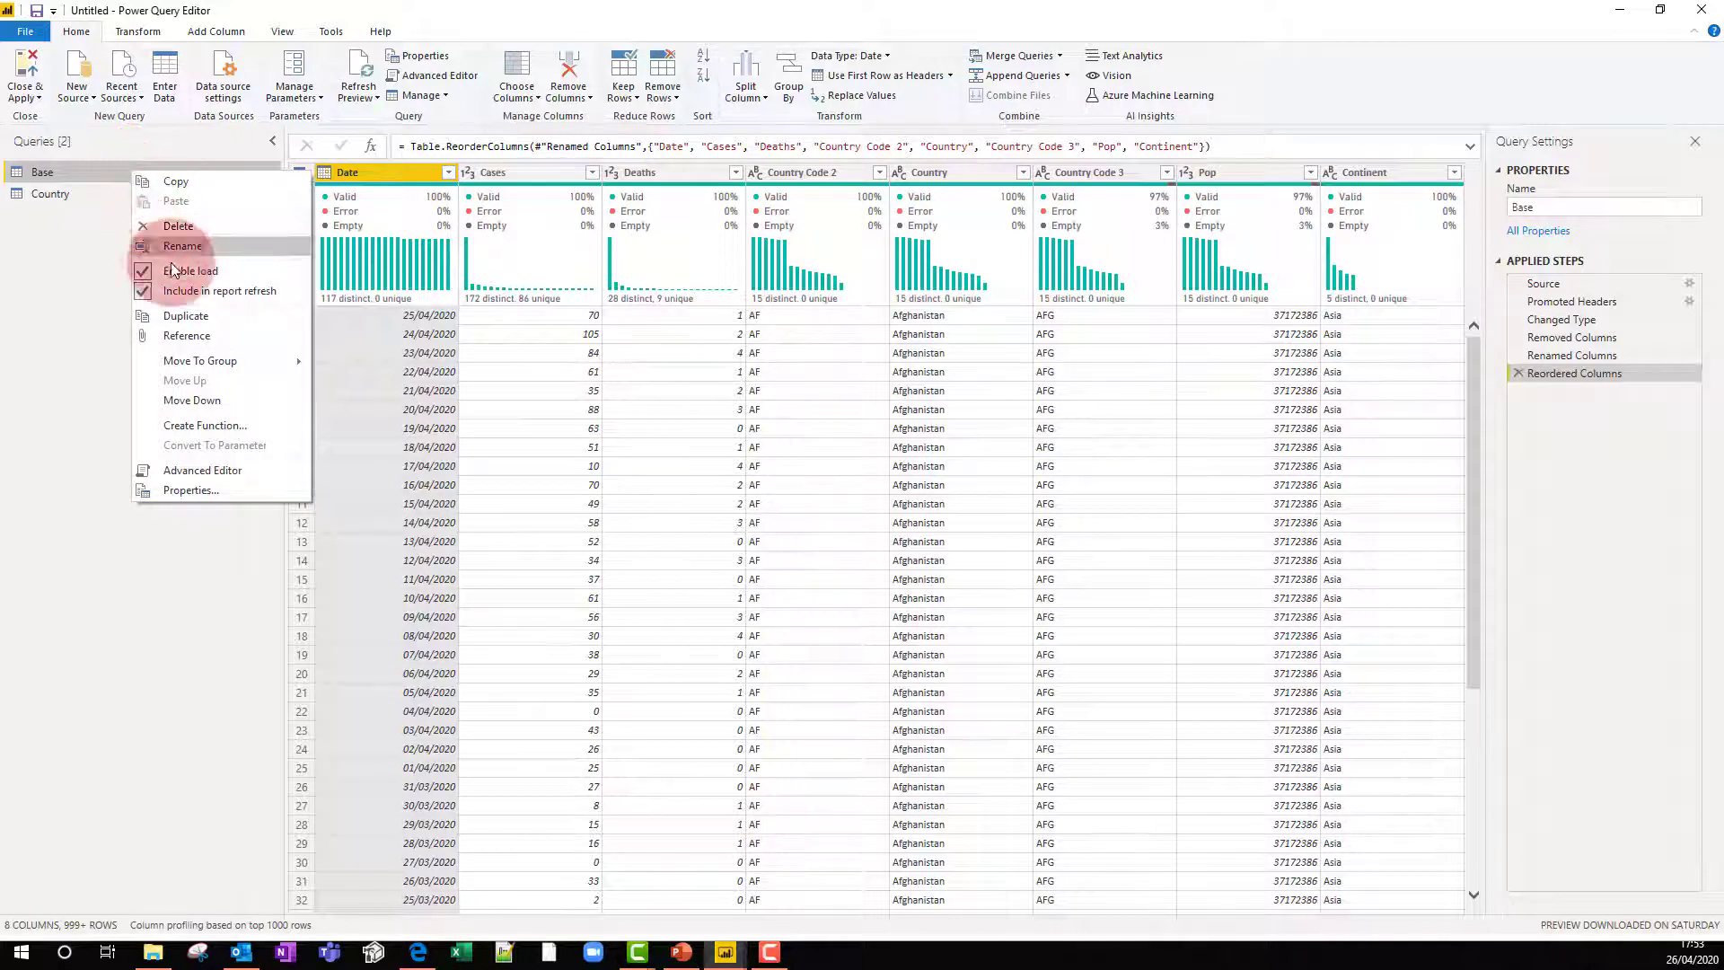
left_click(187, 335)
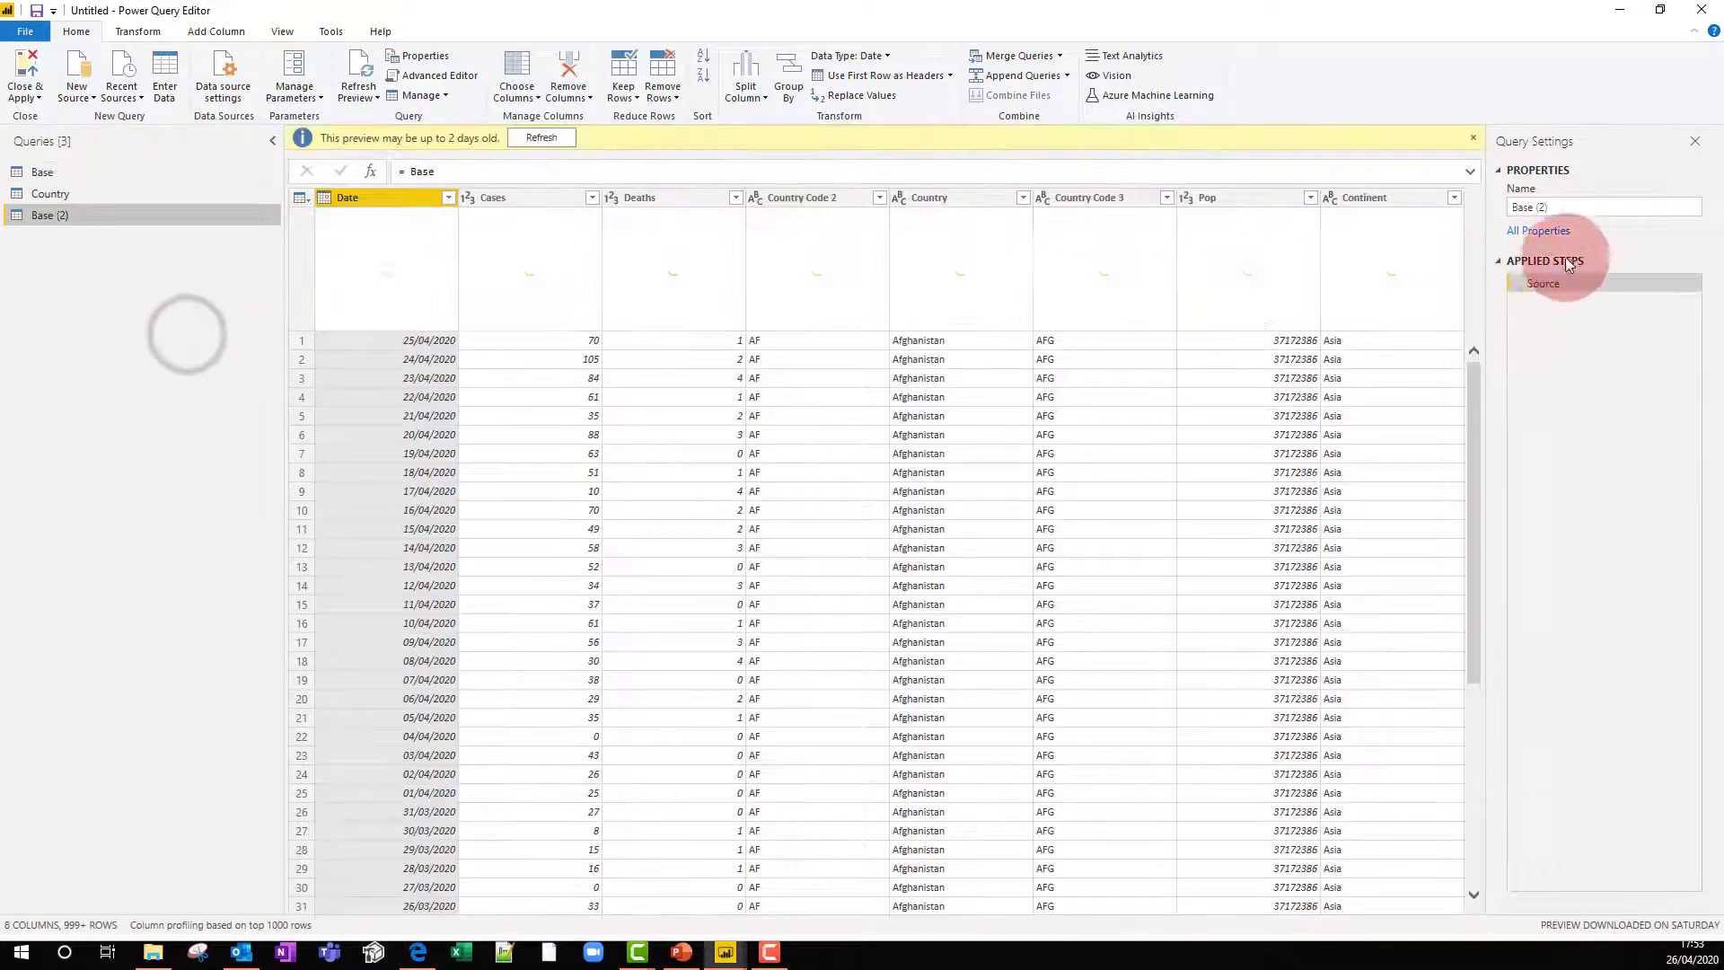
left_click(1585, 207)
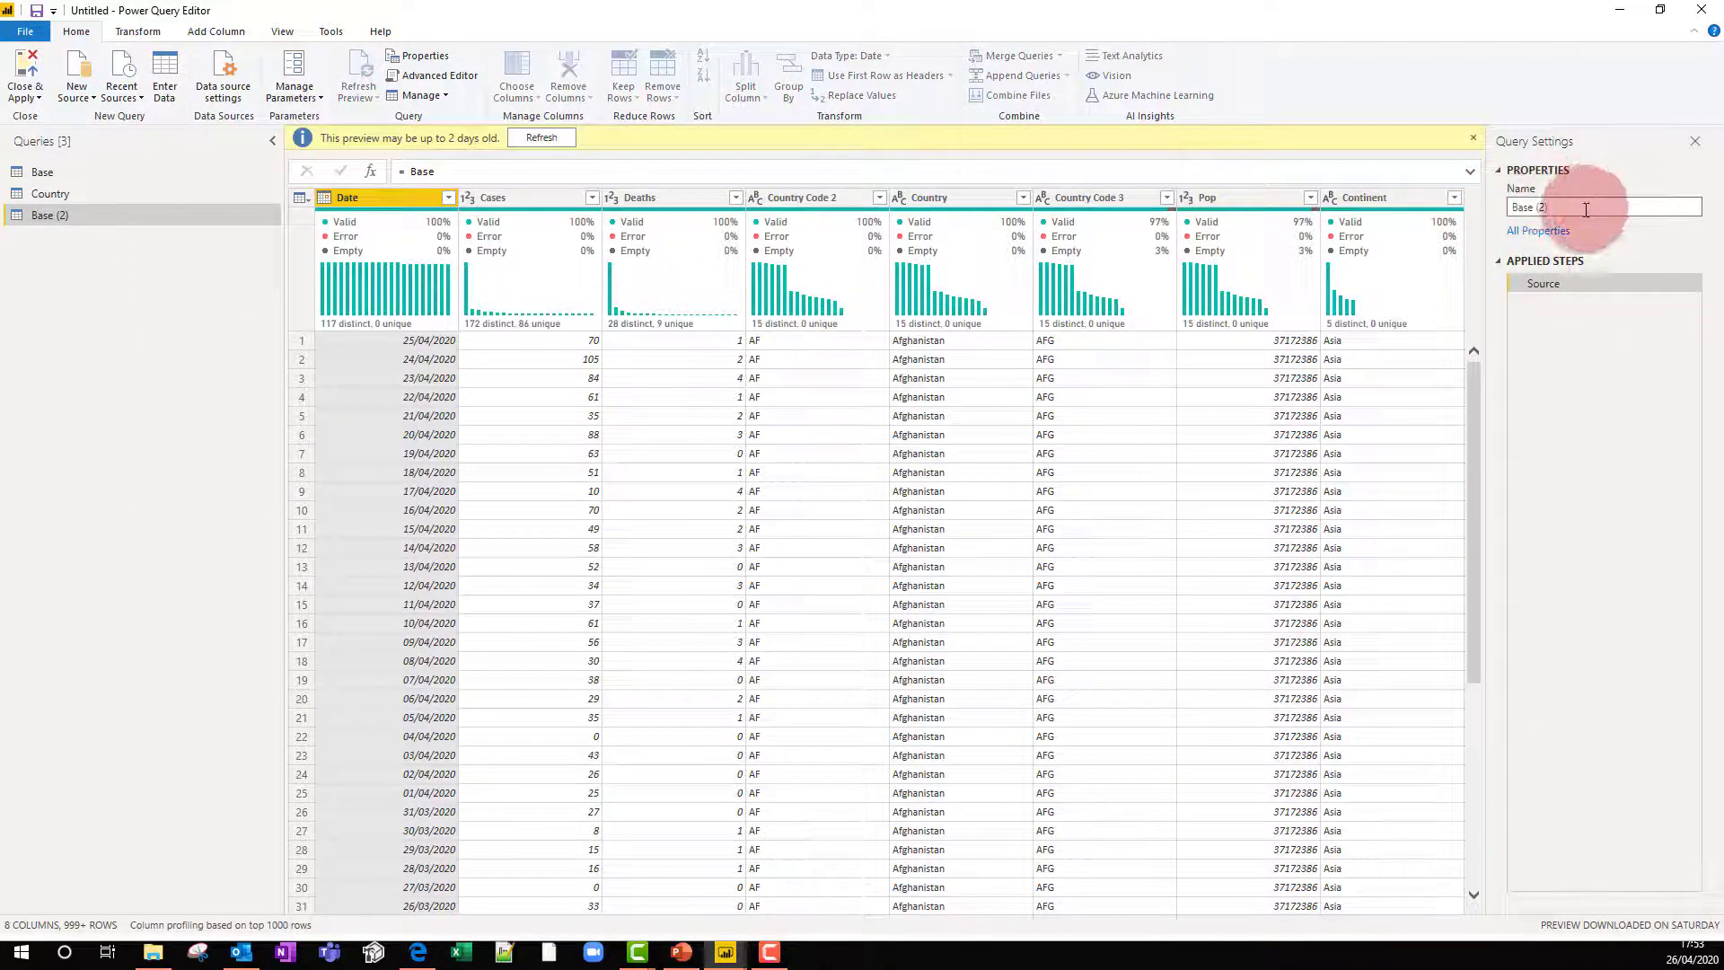
double_click(1572, 207)
type("Fact")
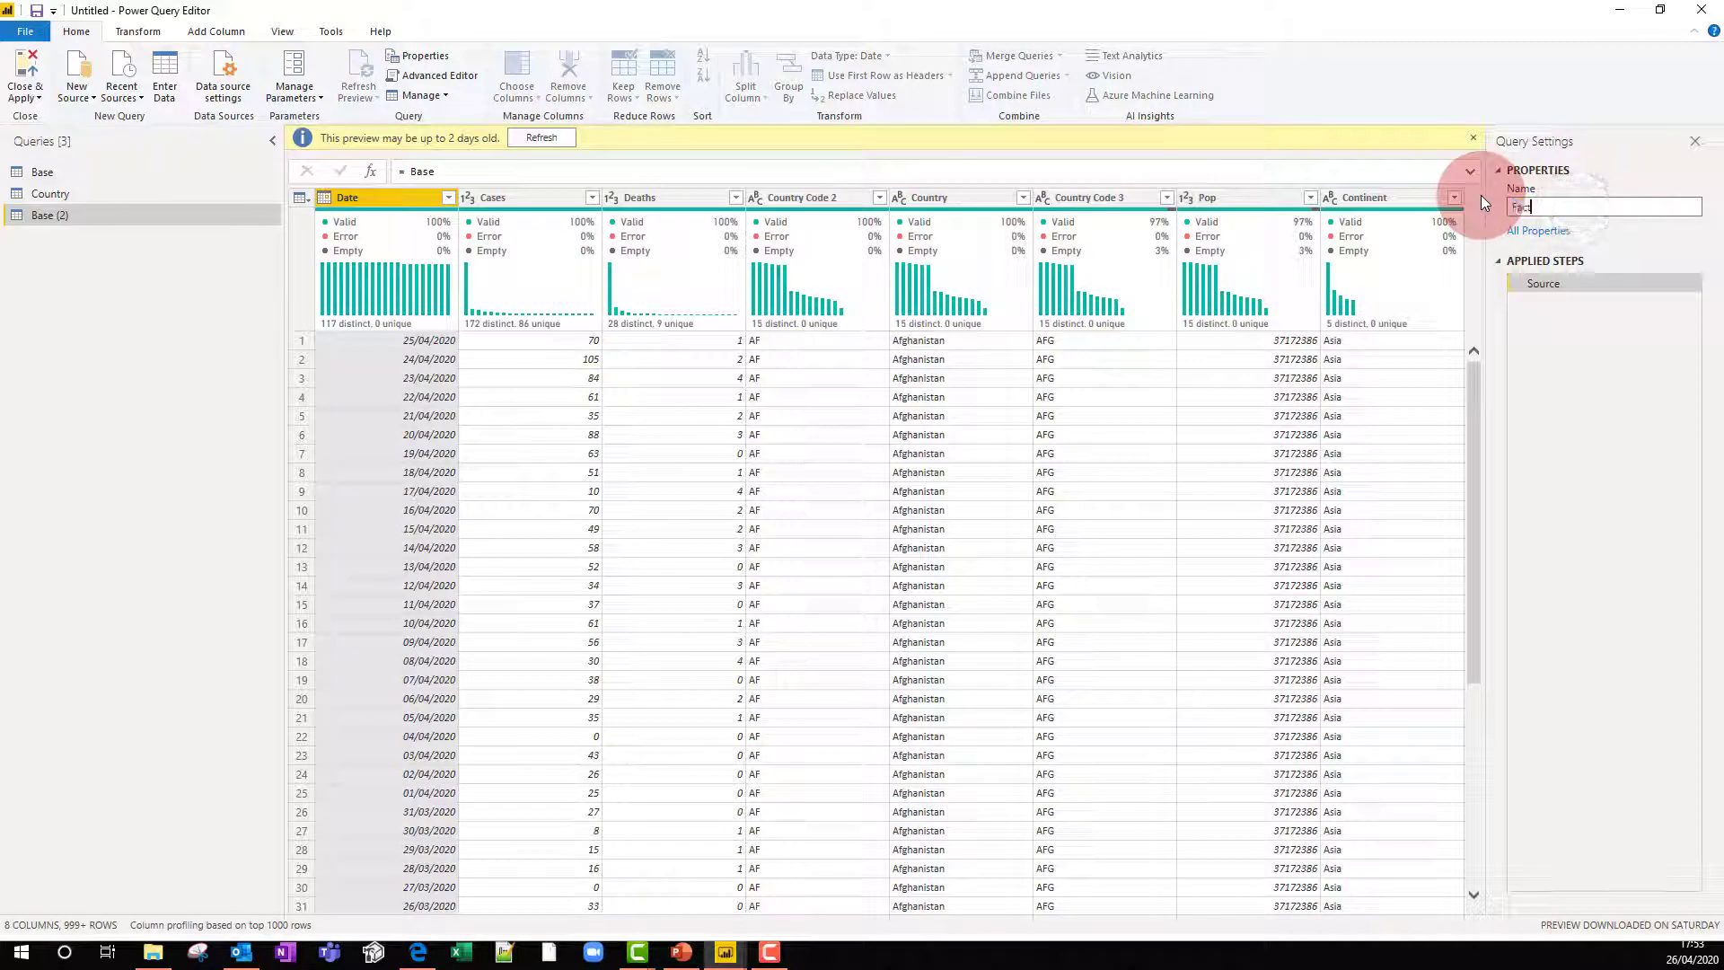
left_click(100, 341)
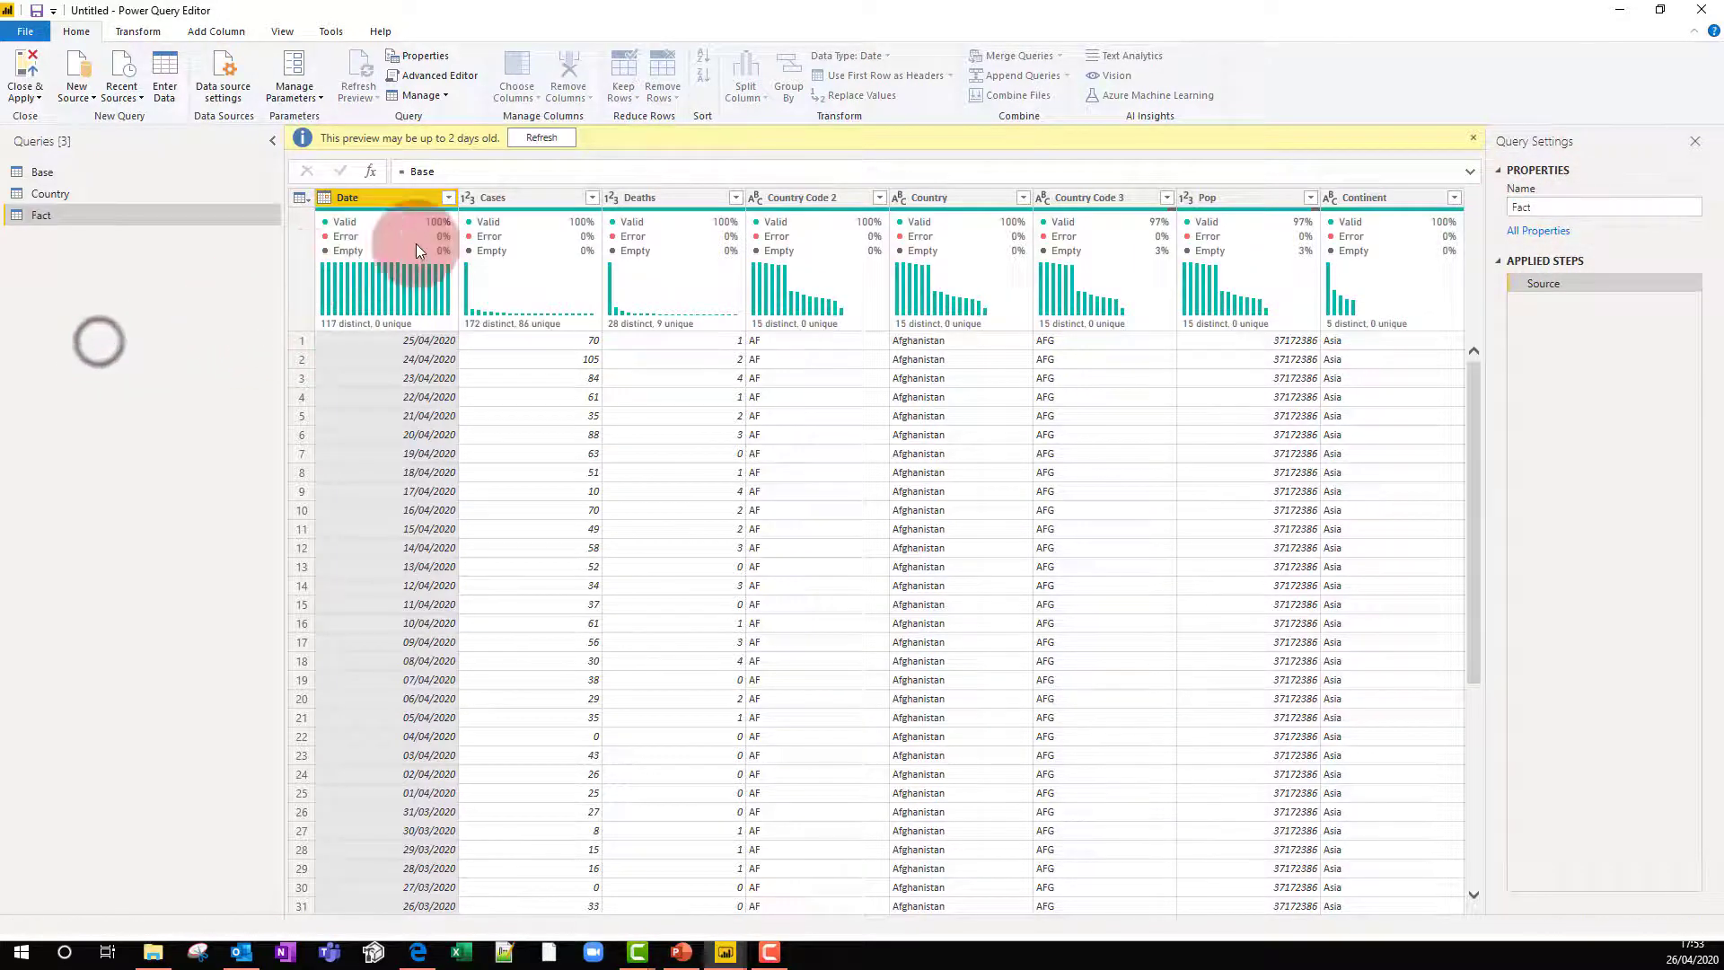
Step: Keep only the Date, Cases, Deaths and Country Code 2 columns in the Fact query
left_click(528, 97)
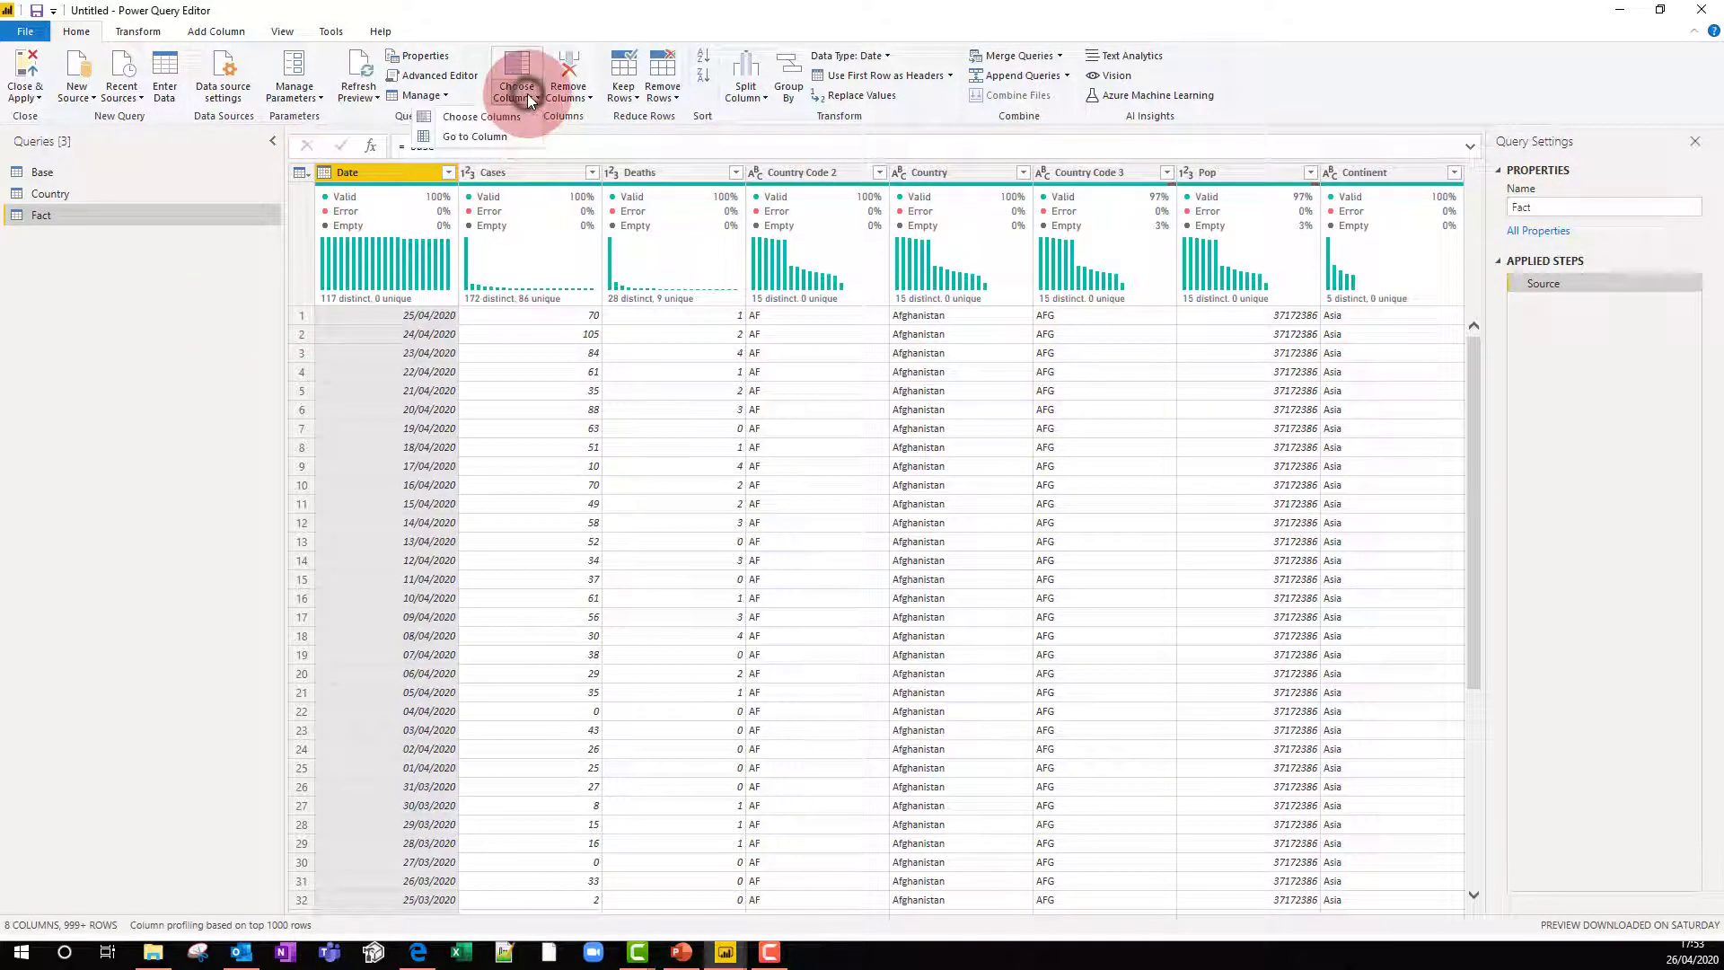
left_click(512, 116)
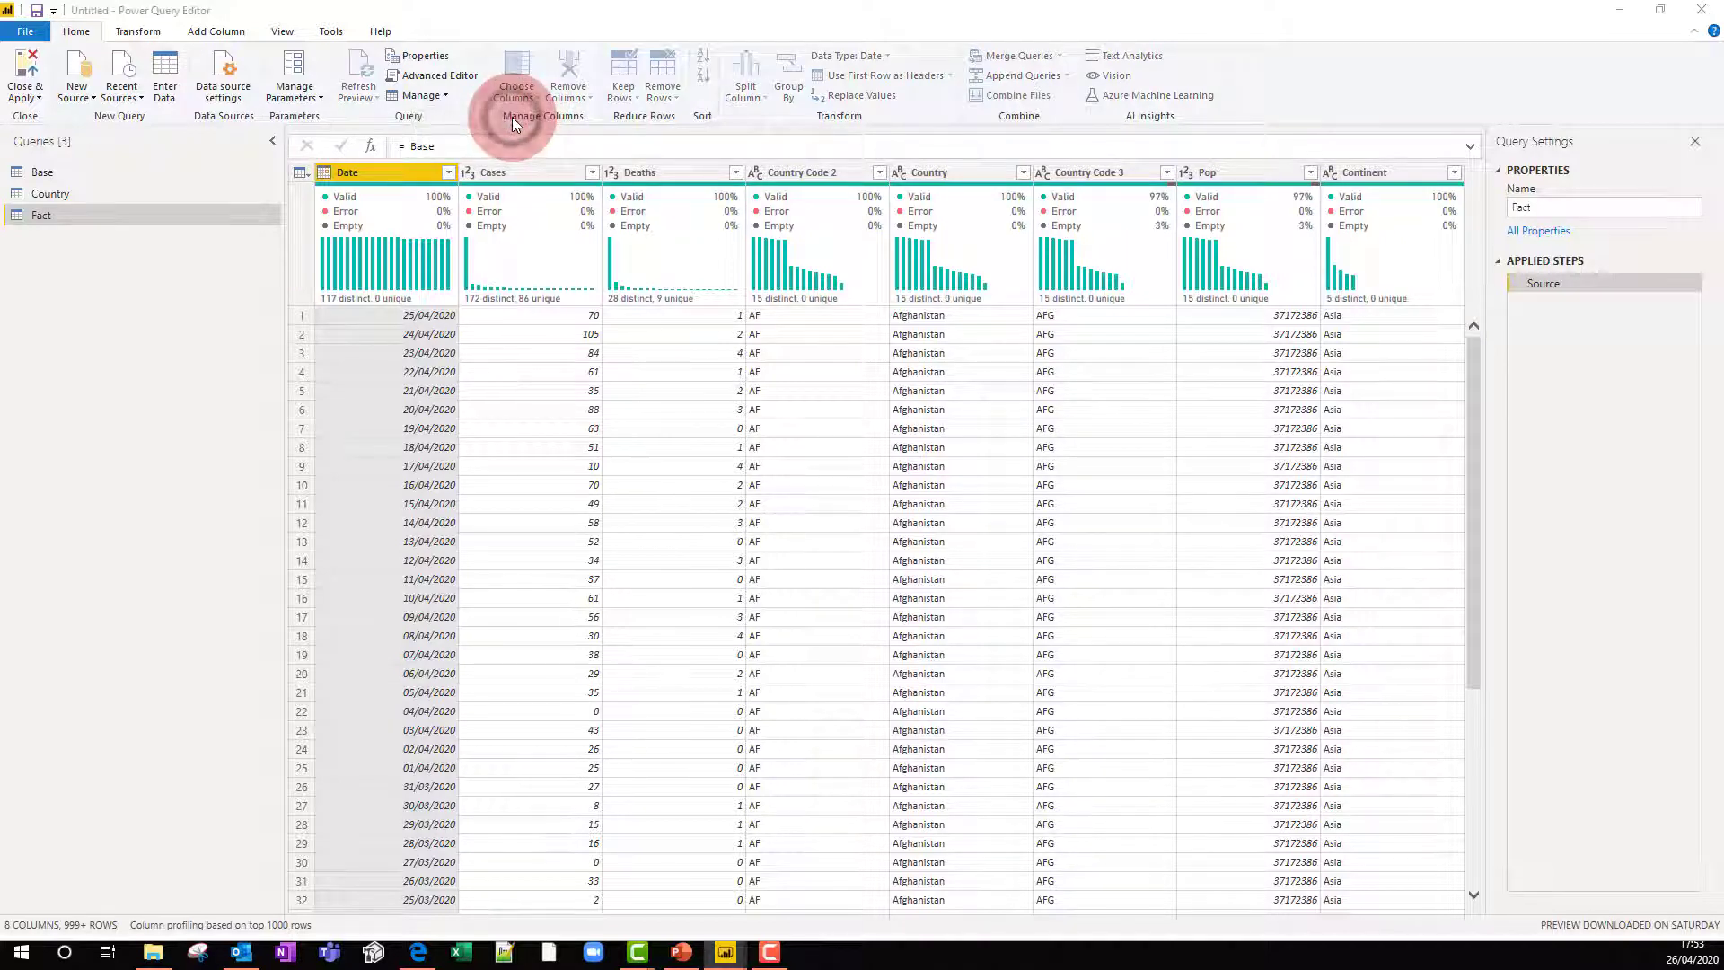
left_click(746, 307)
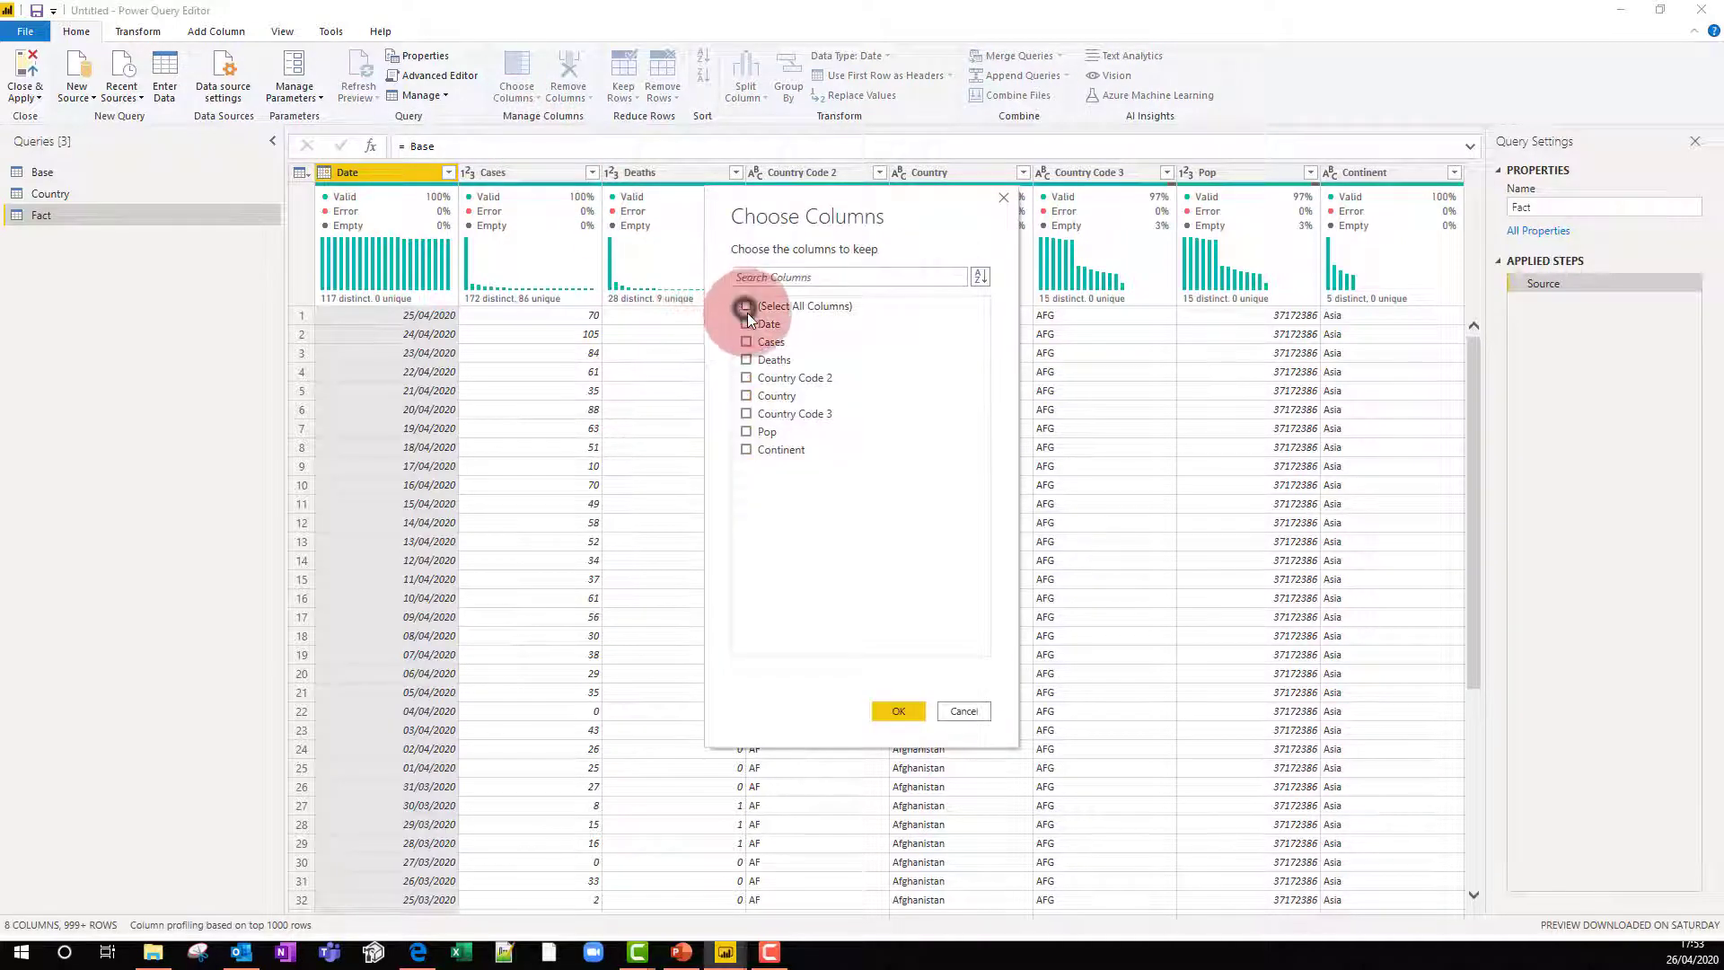
left_click(746, 323)
left_click(745, 342)
left_click(745, 359)
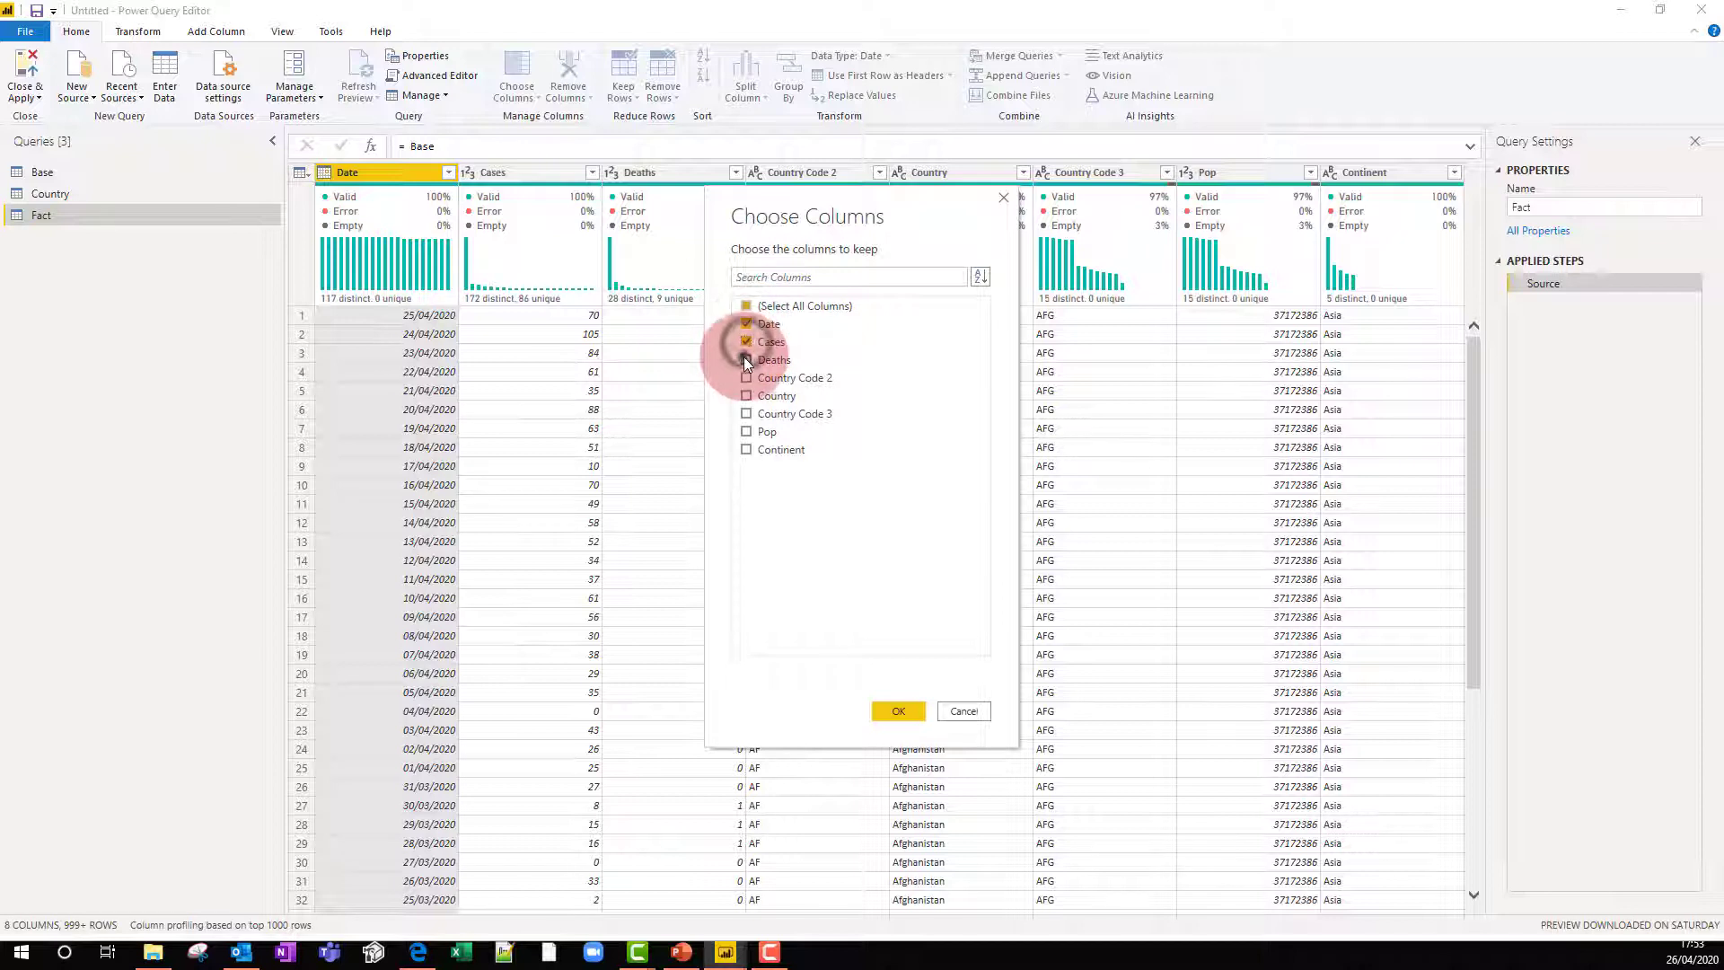
left_click(747, 380)
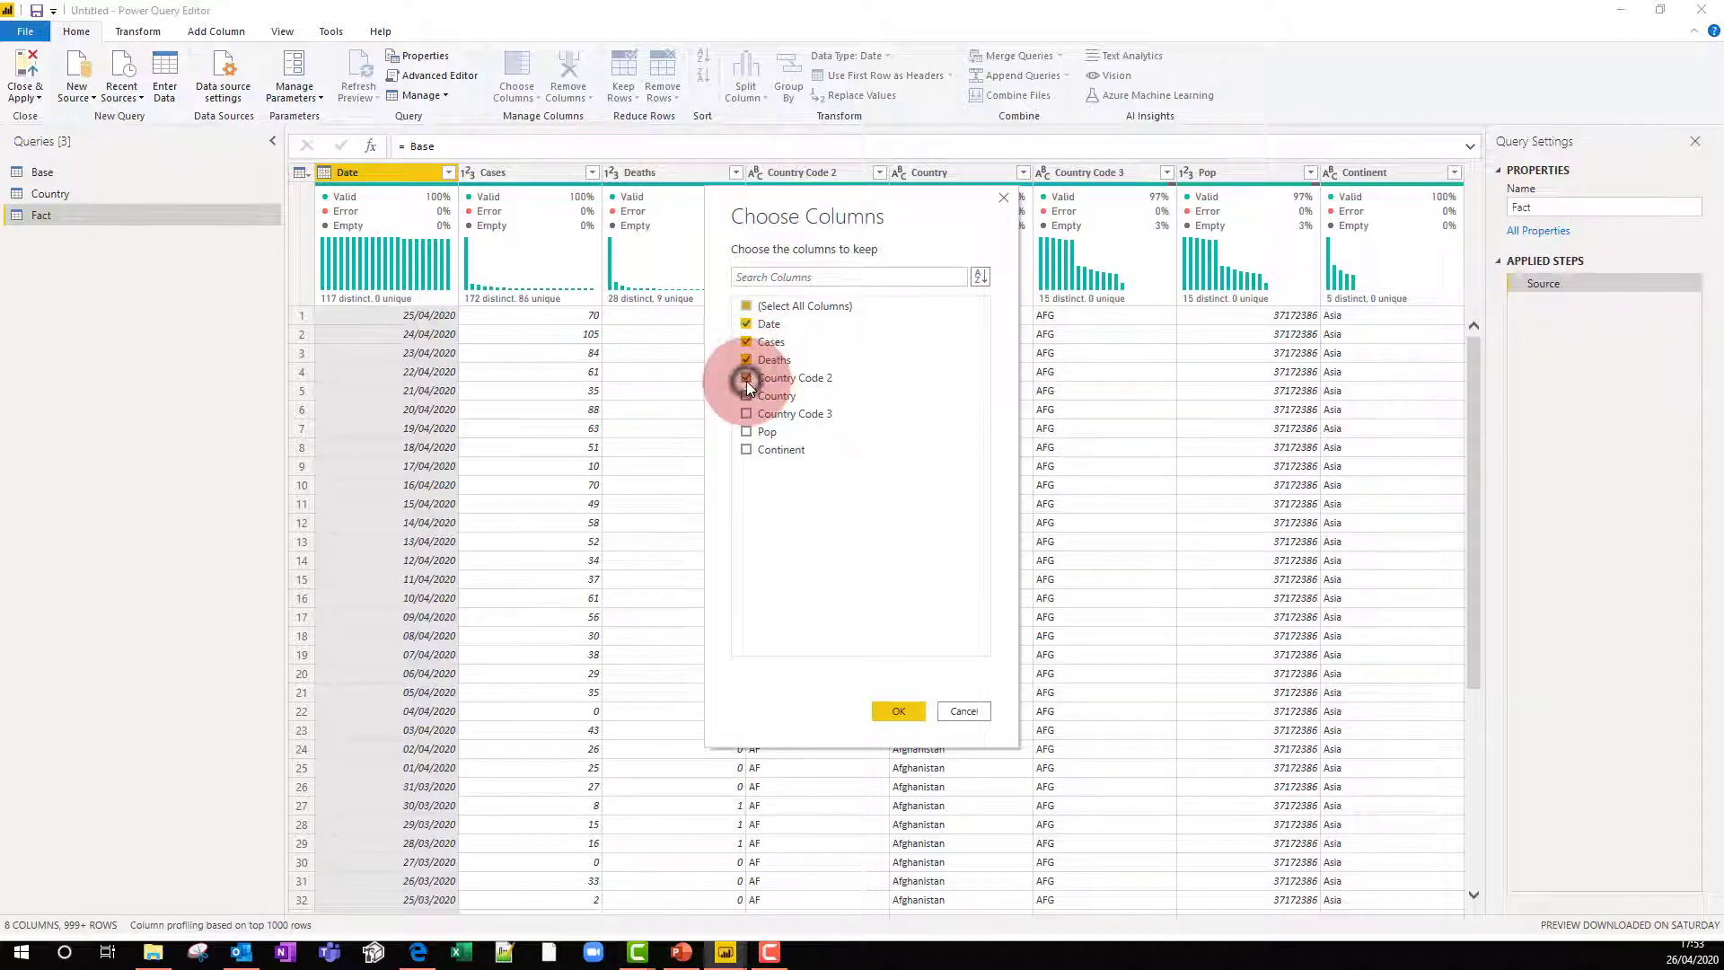
left_click(901, 711)
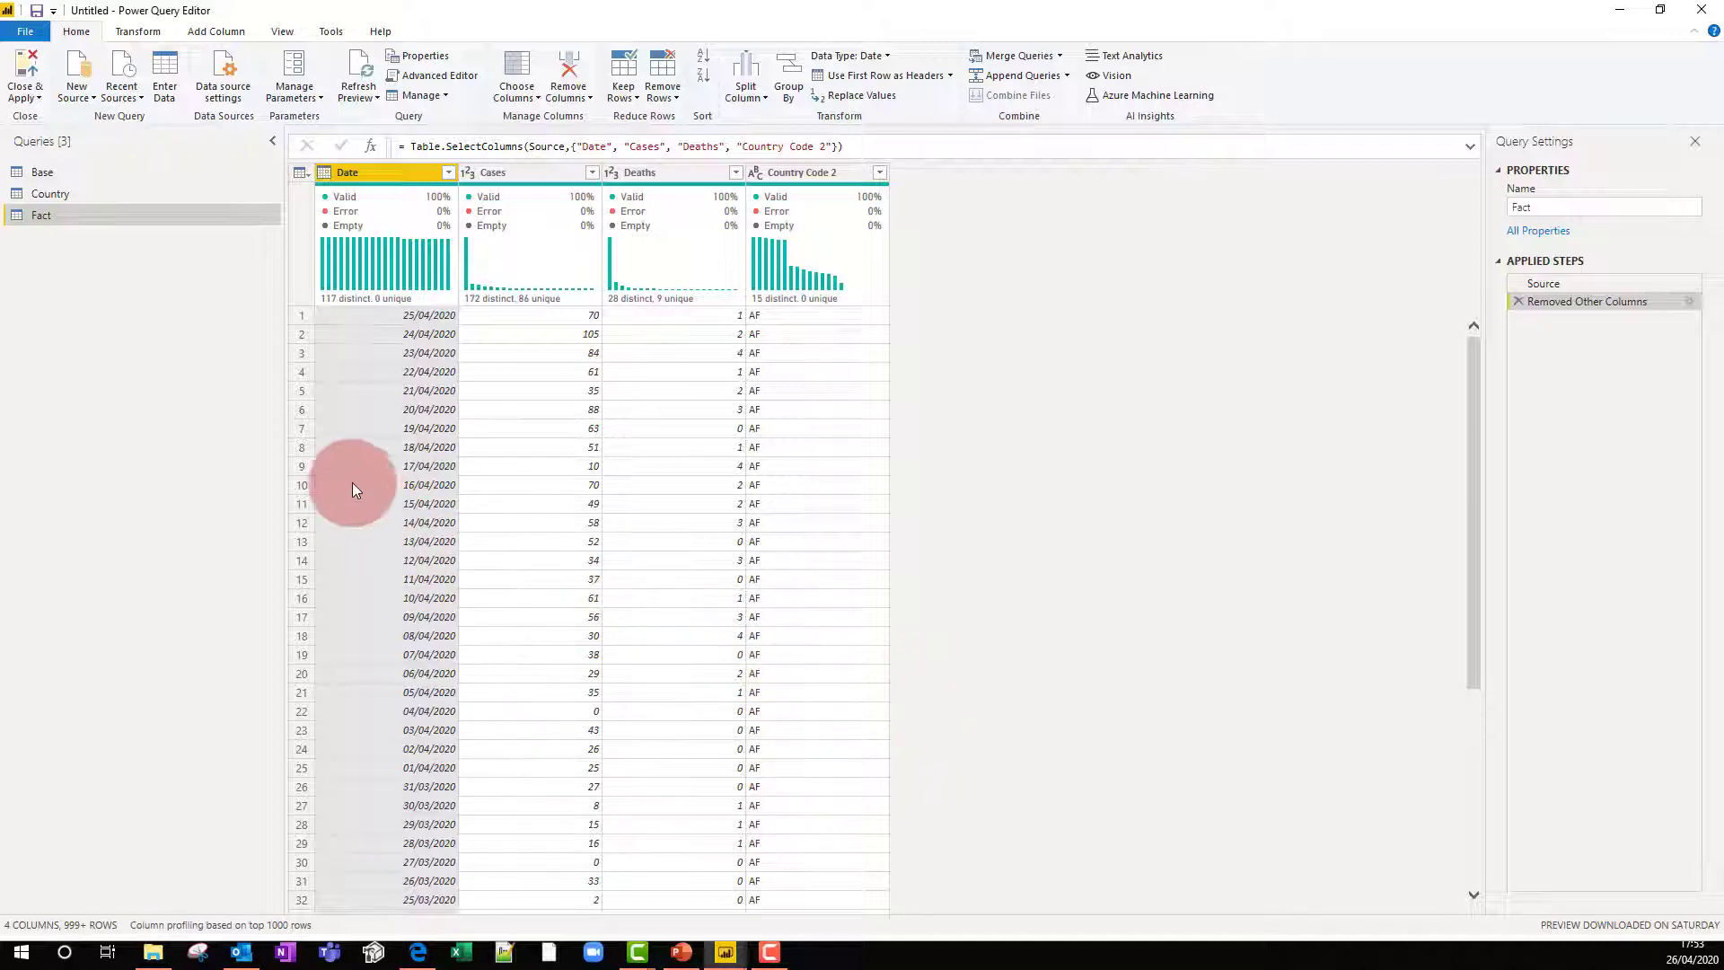
Step: Disable loading of the Base query into the report and accept the possible data loss
left_click(68, 176)
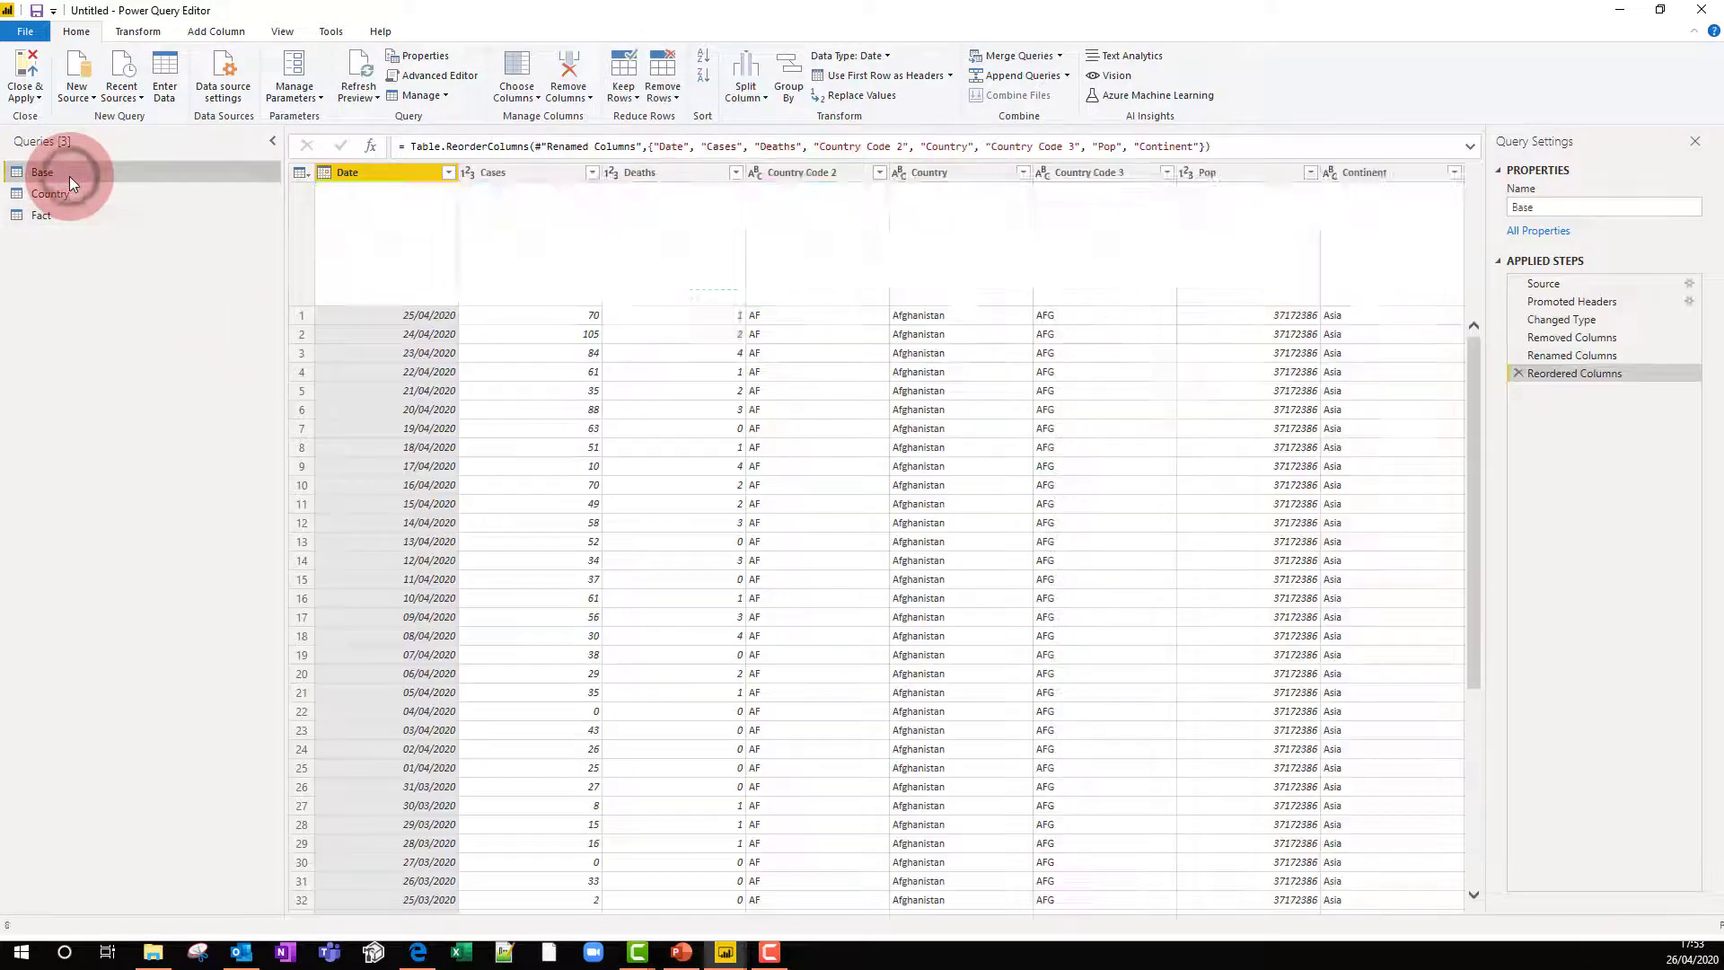
right_click(68, 176)
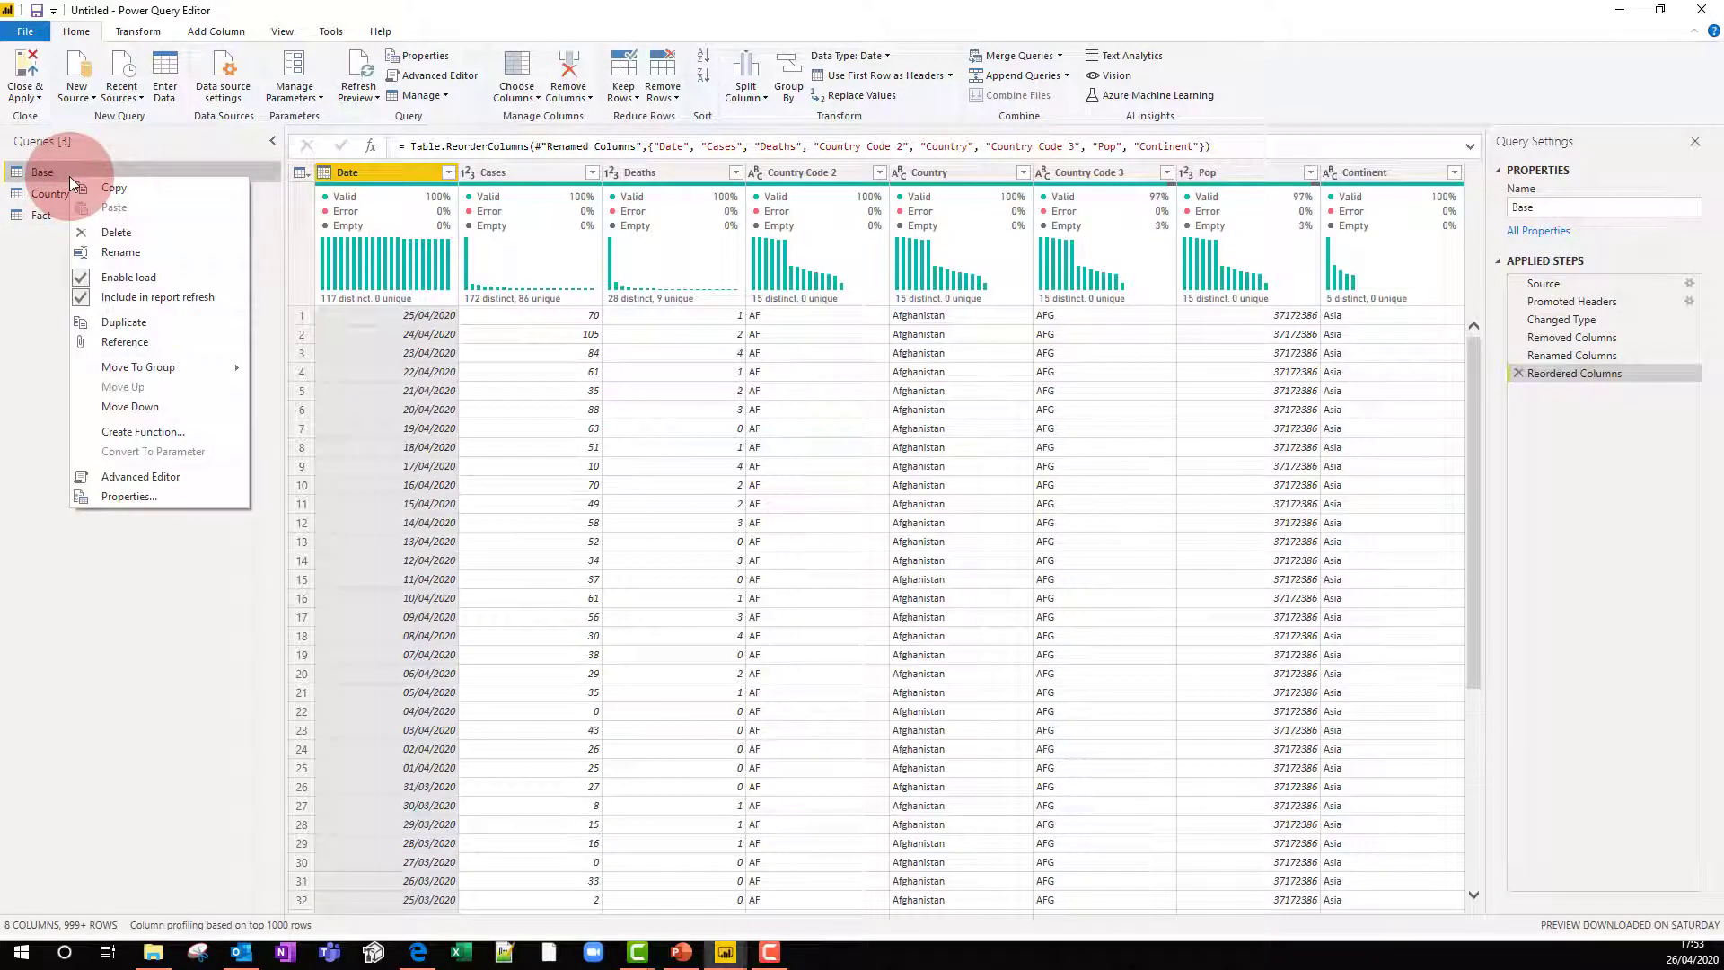
left_click(96, 273)
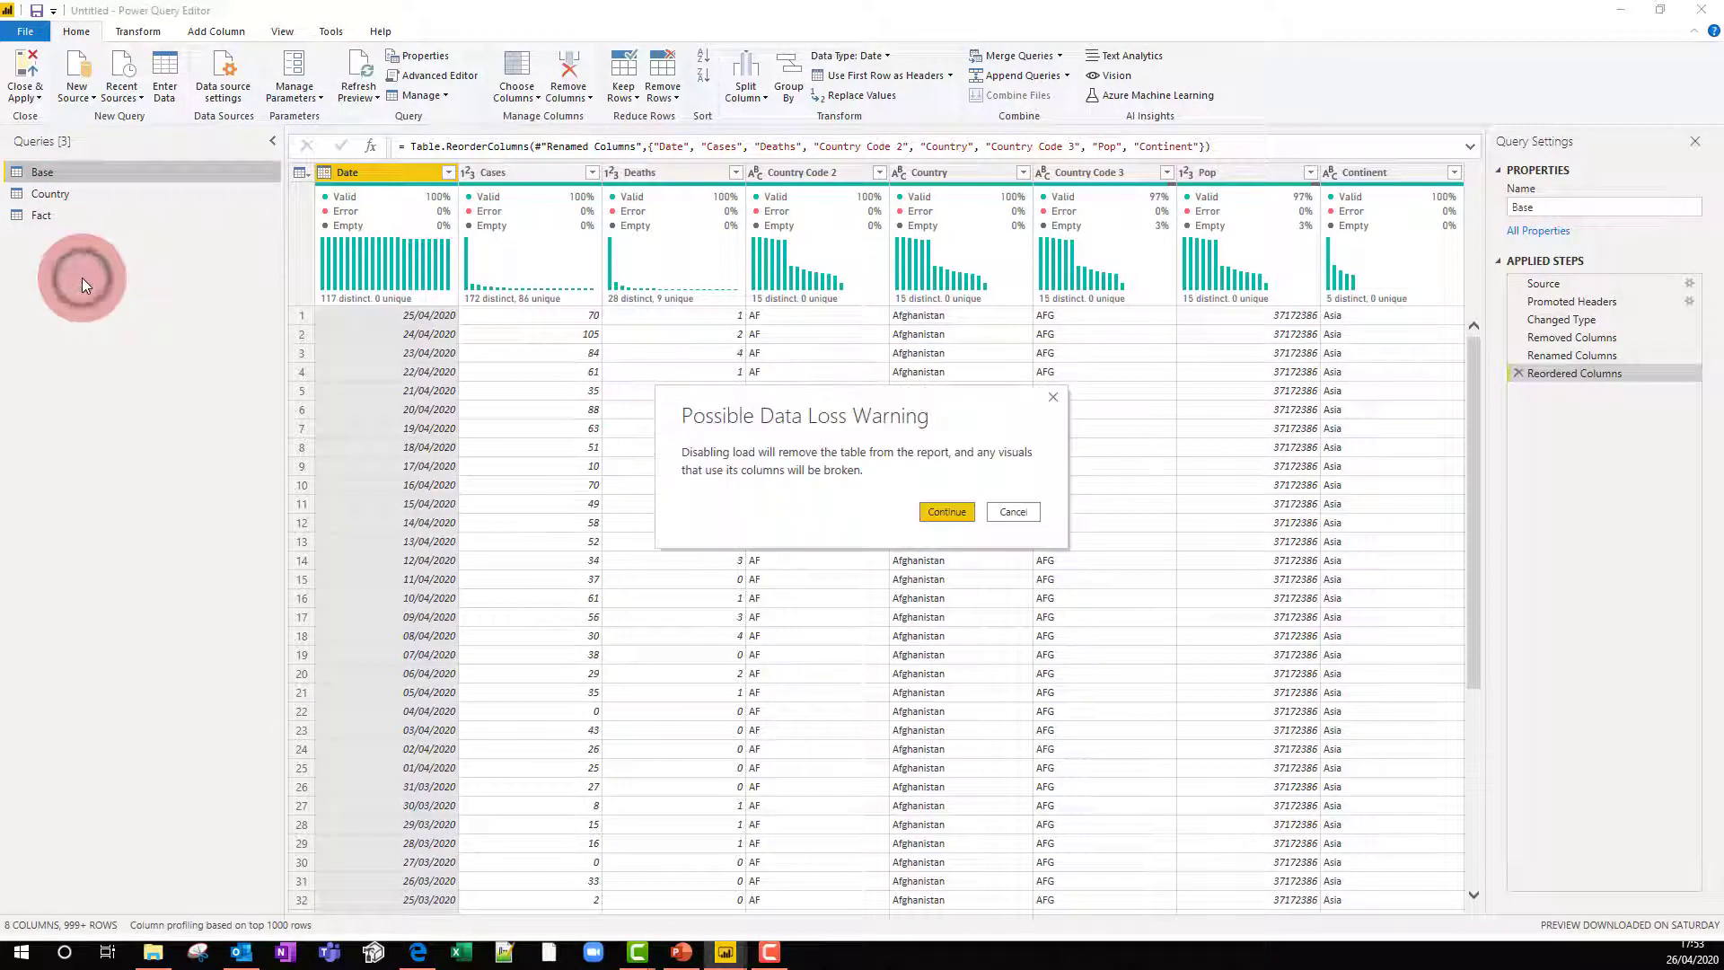
left_click(890, 519)
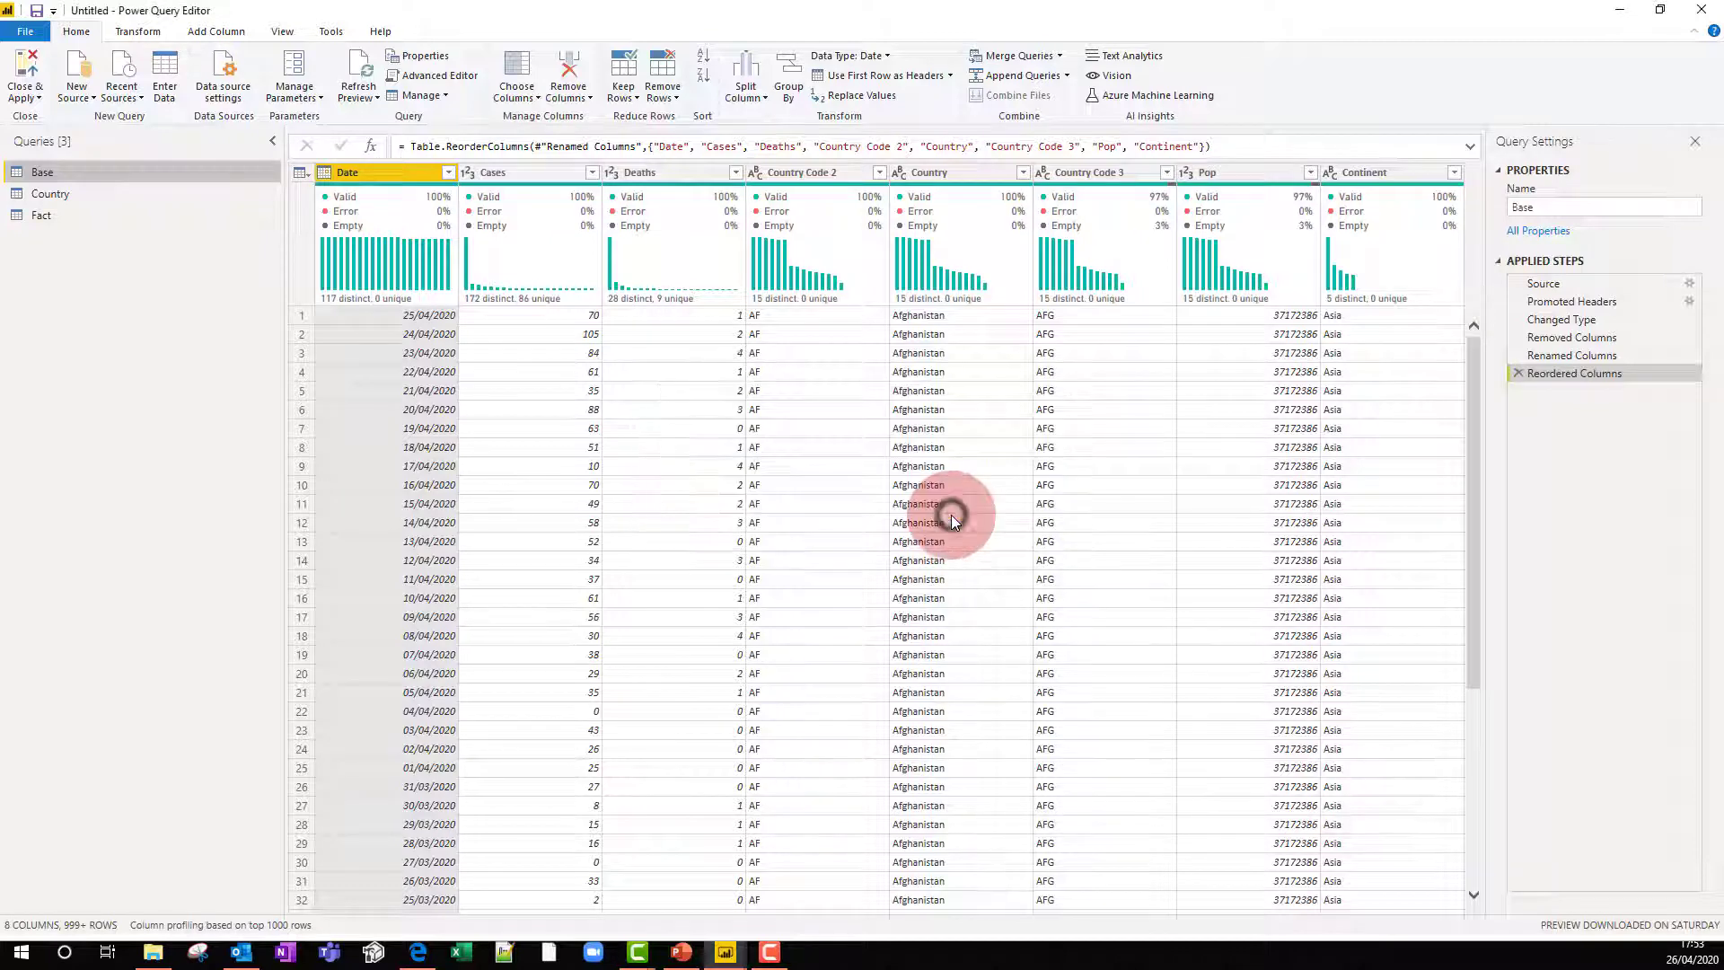
left_click(163, 358)
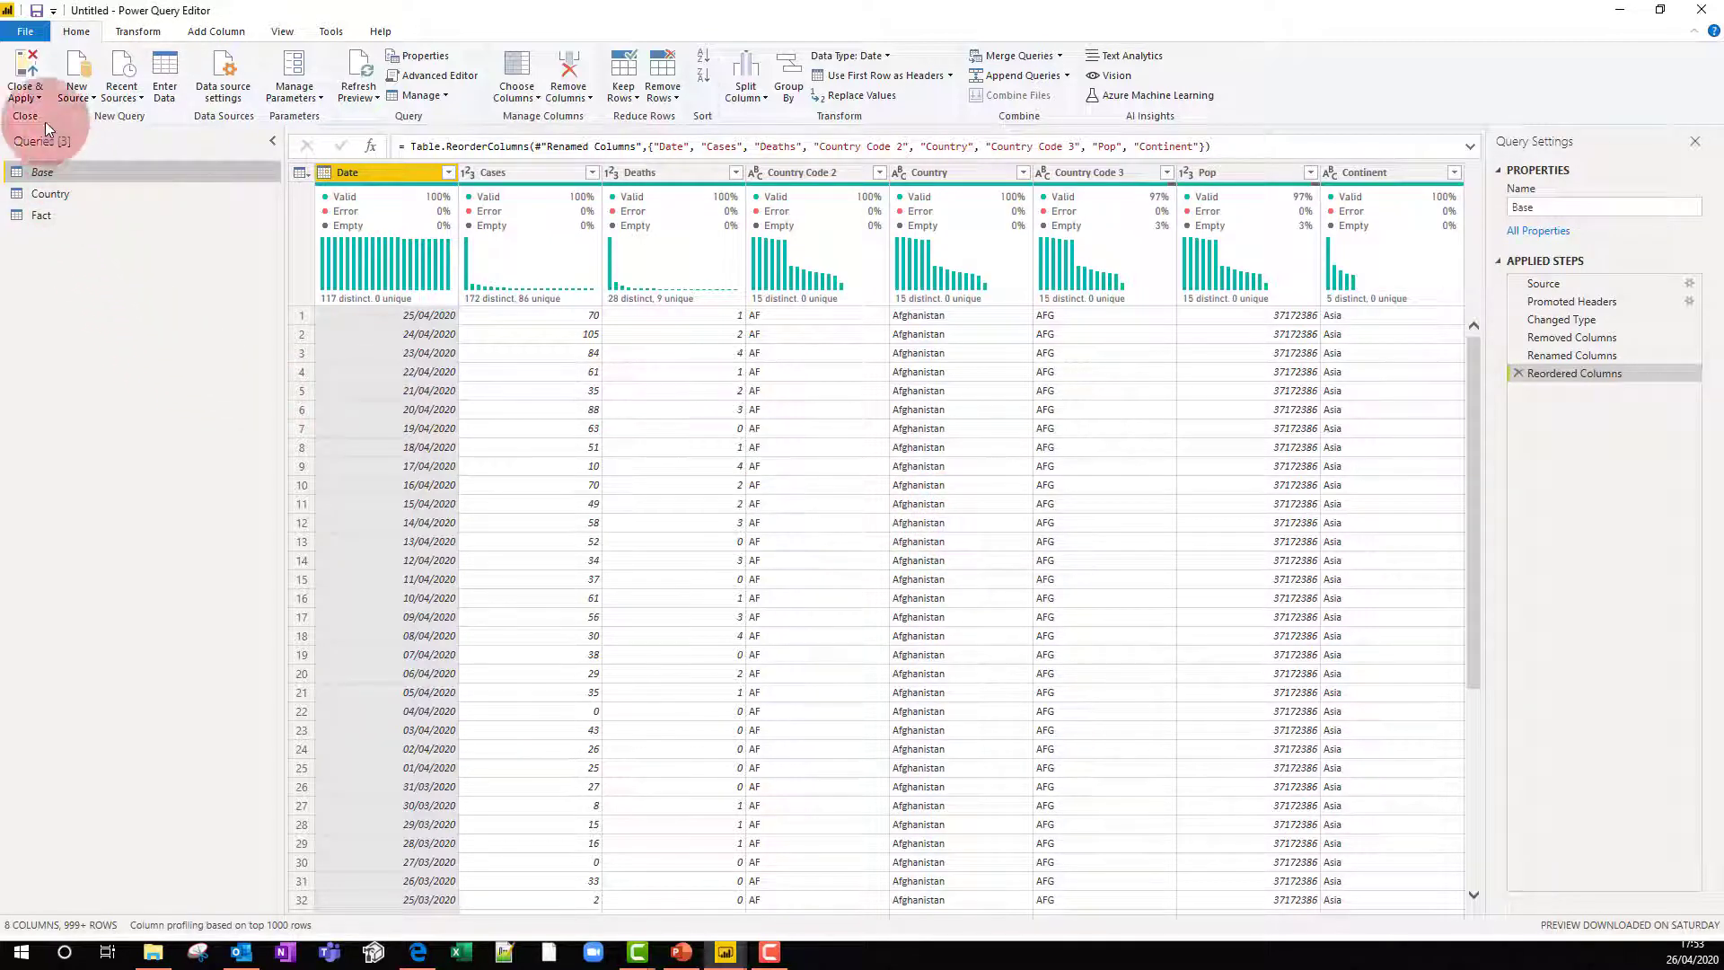
Step: Apply the query changes to the model and return to the report
left_click(36, 99)
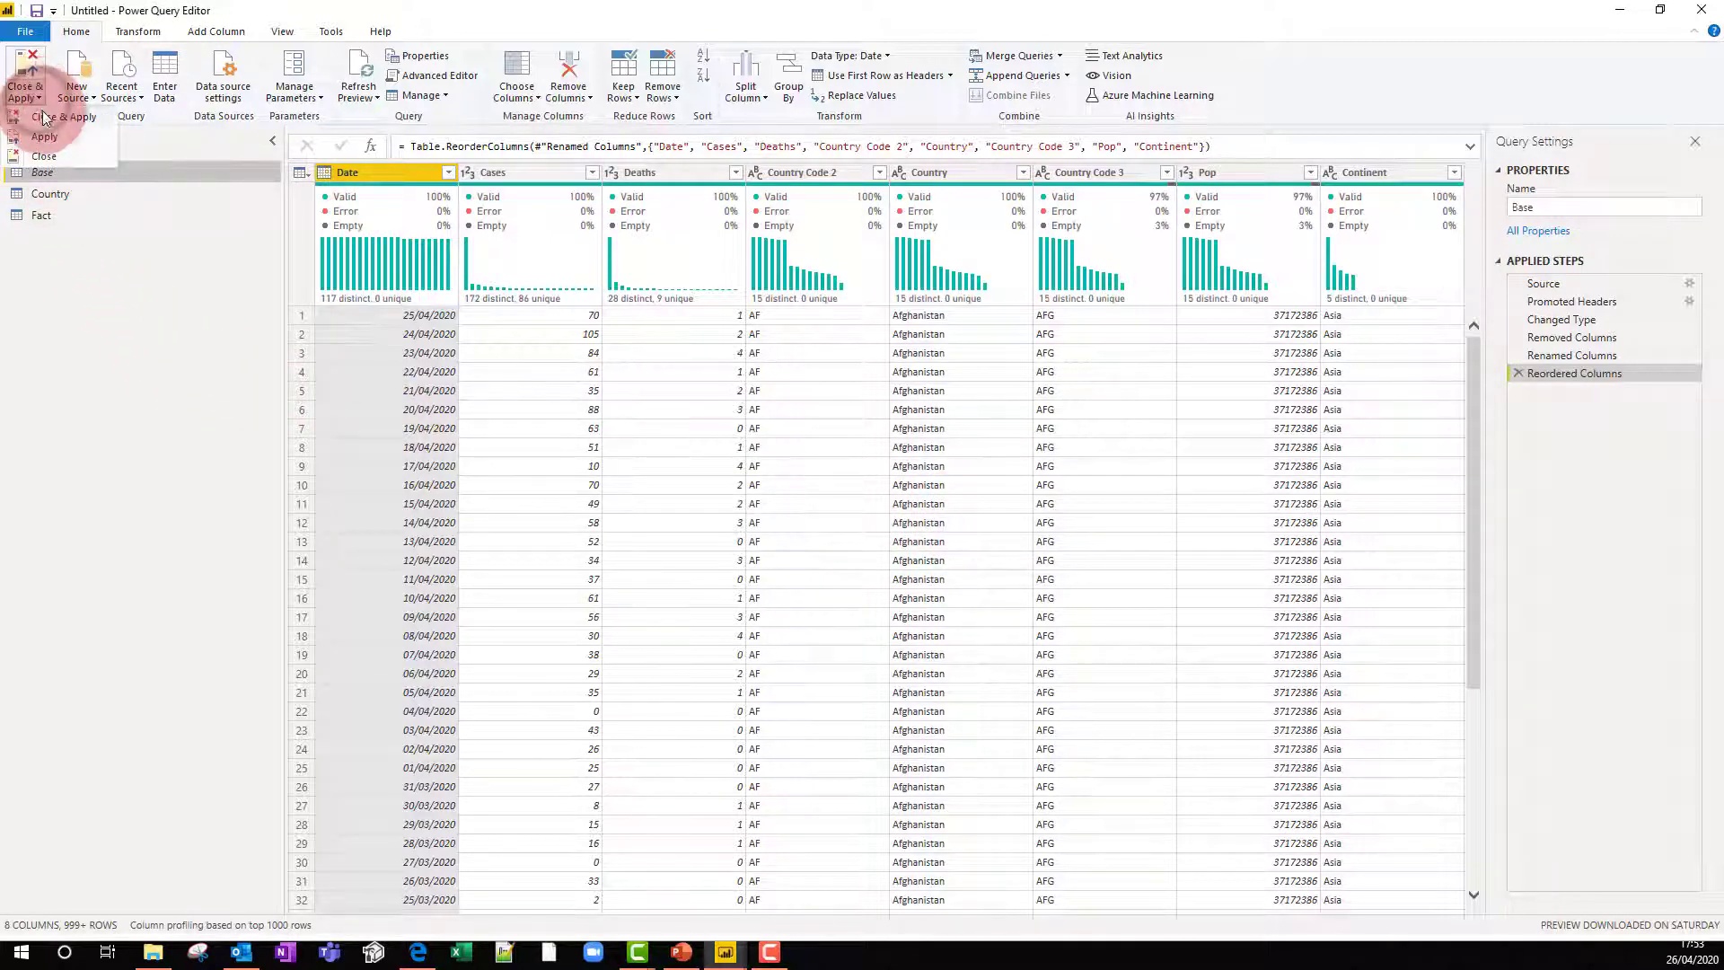
left_click(47, 119)
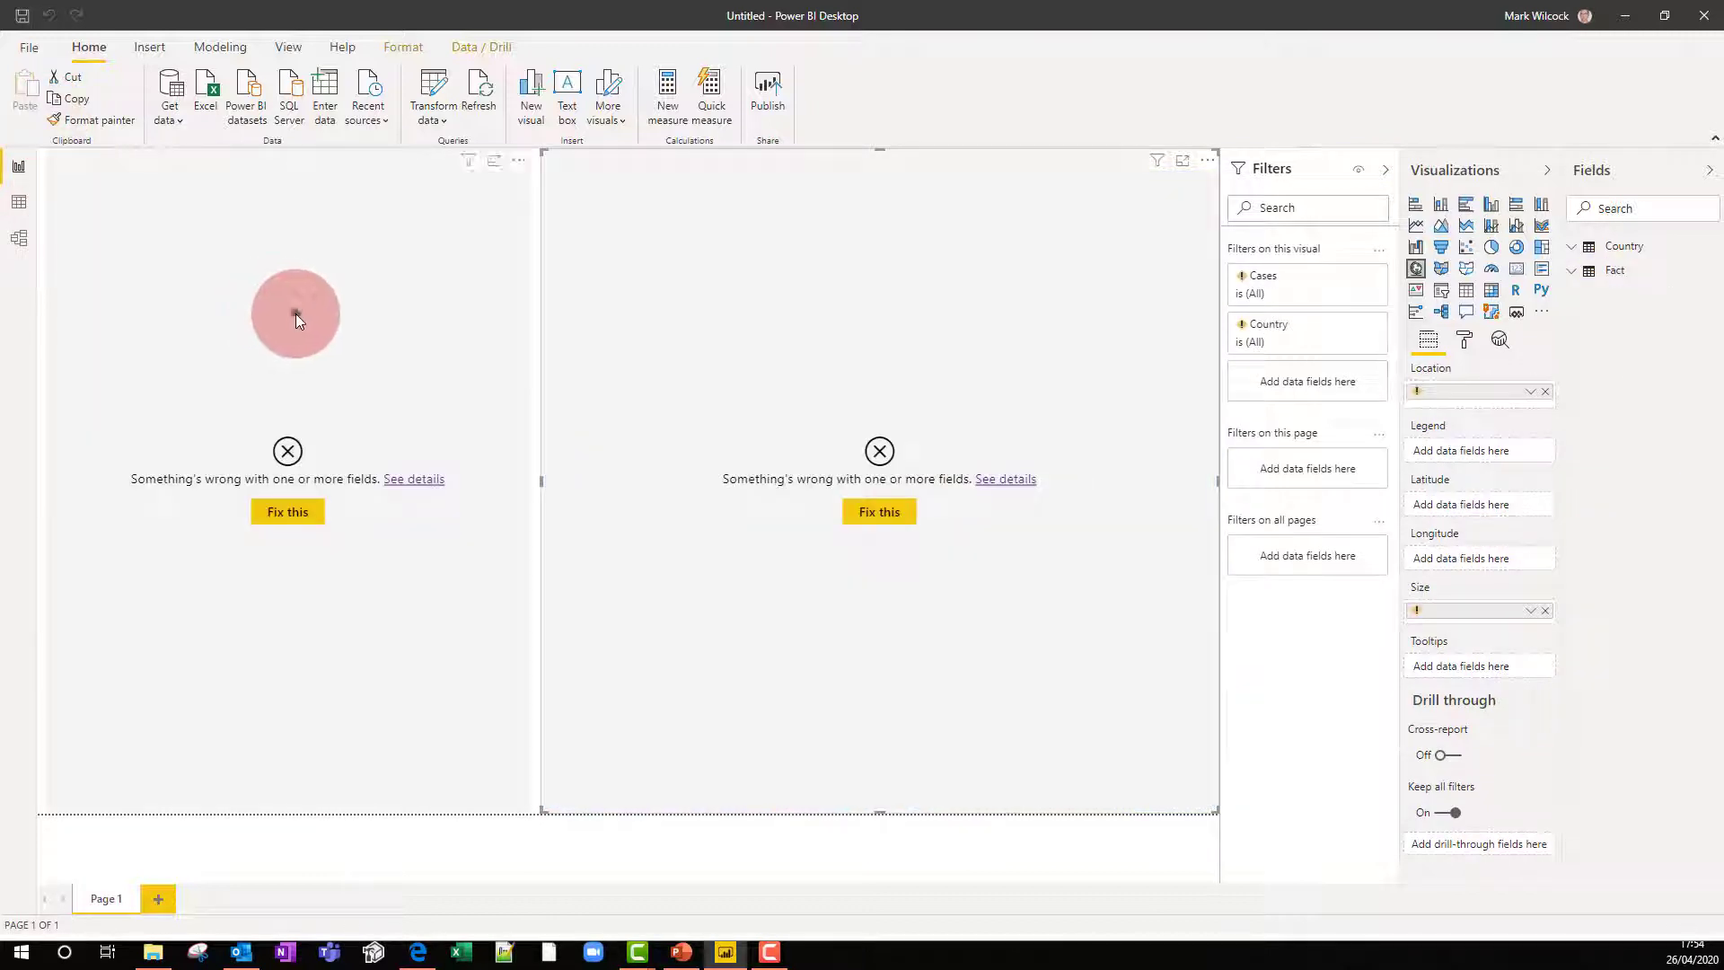
Step: Repair the bar chart by clearing its broken filters and replacing its axis with Country from the Country table and its value with Cases from Fact
left_click(295, 314)
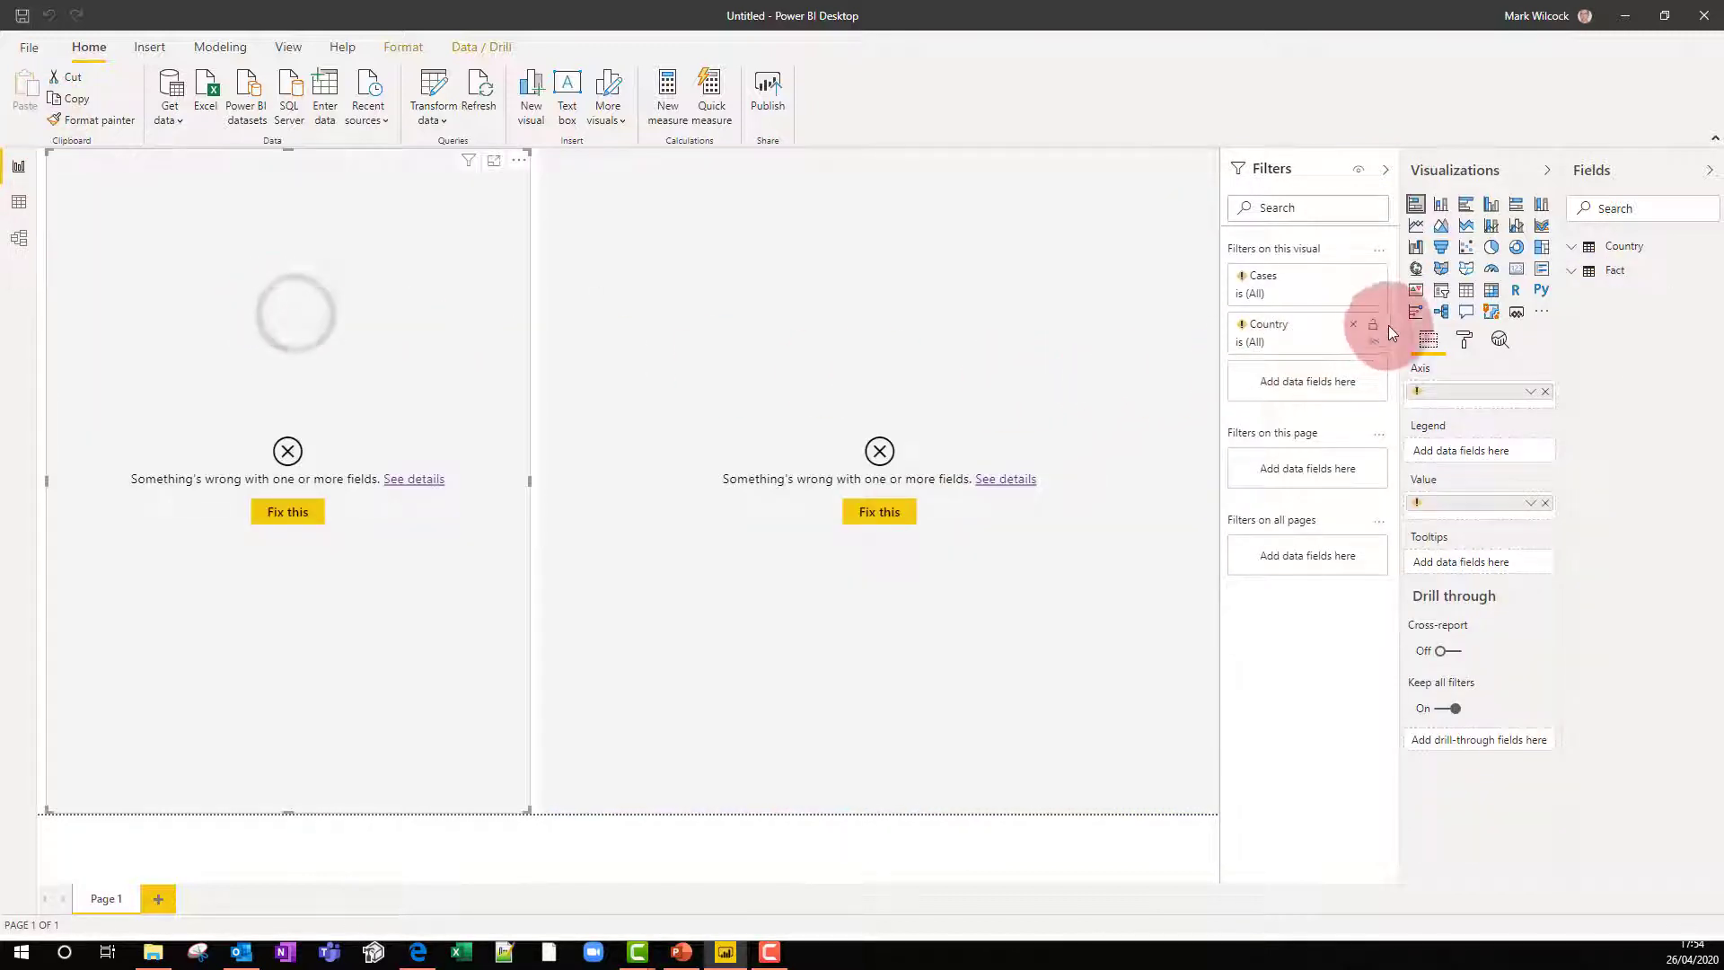
left_click(1351, 276)
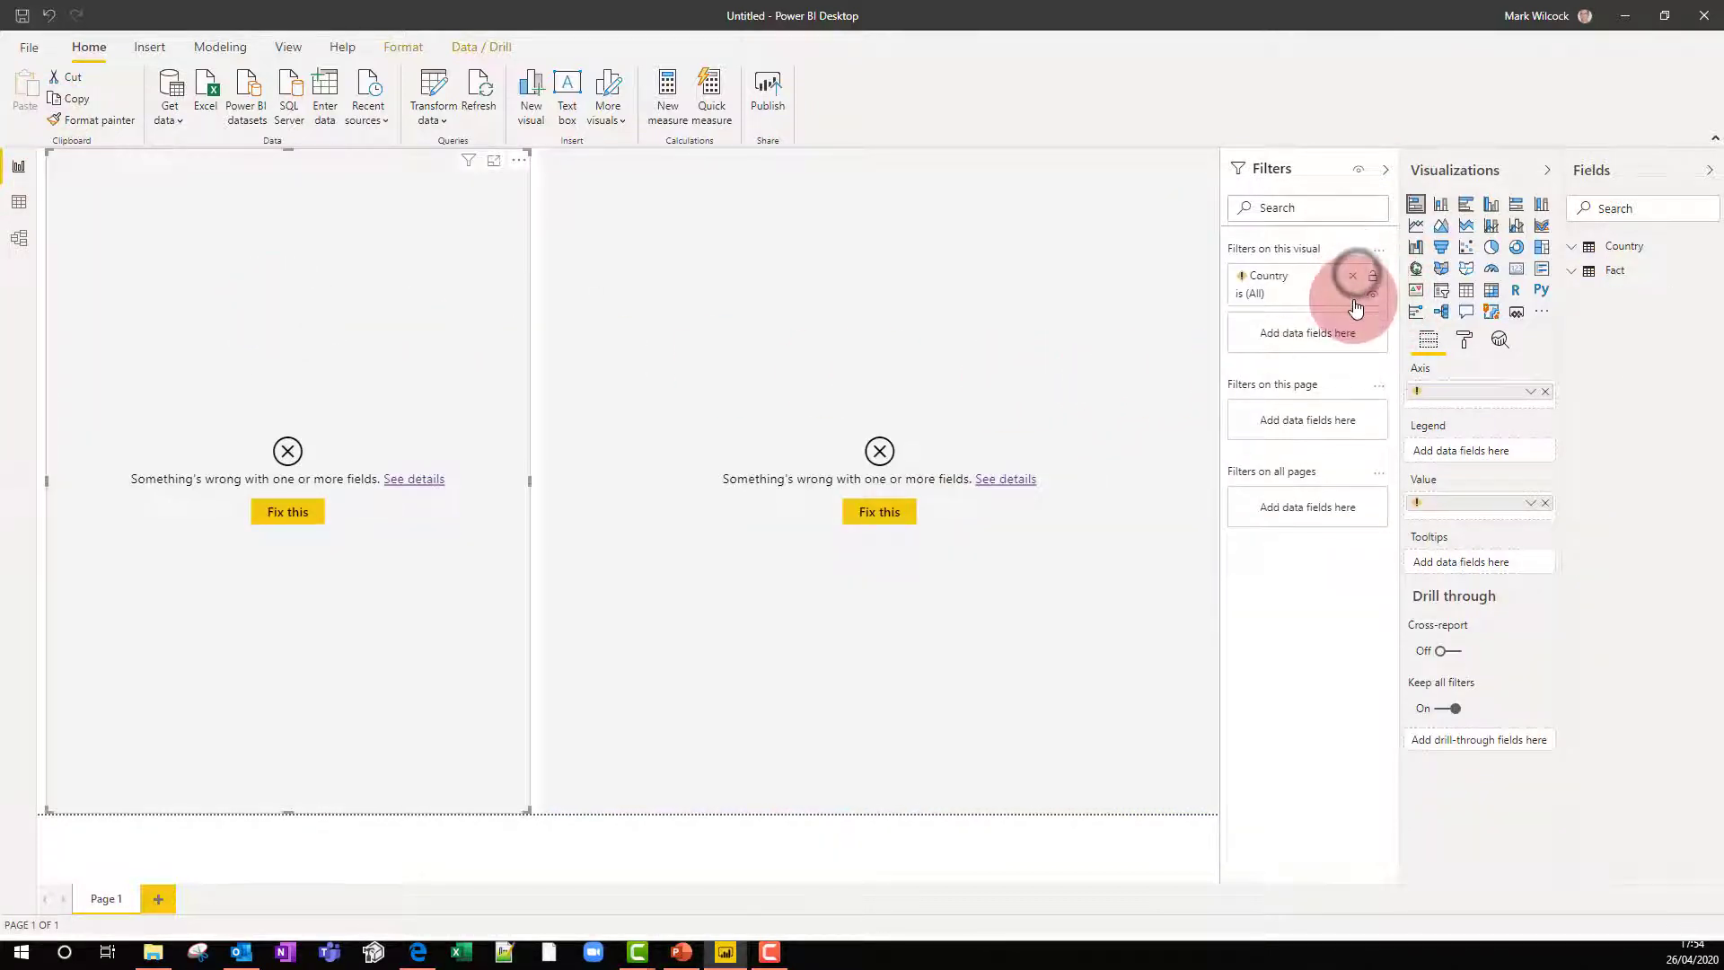
left_click(1351, 277)
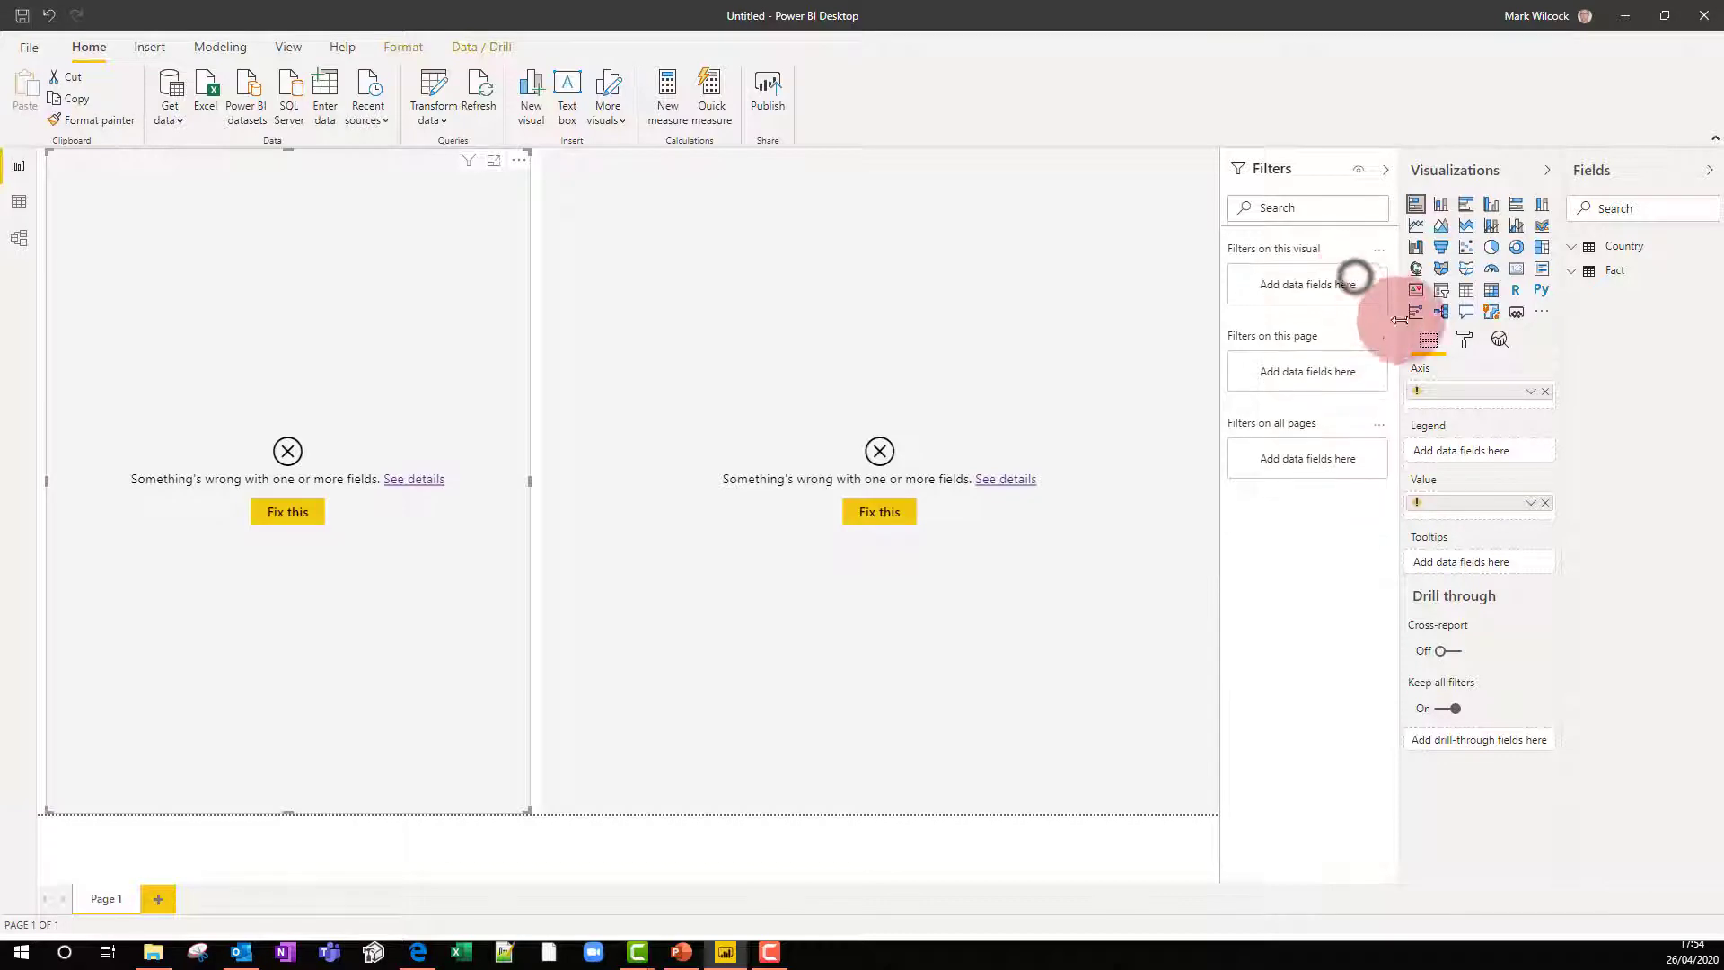
left_click(1578, 245)
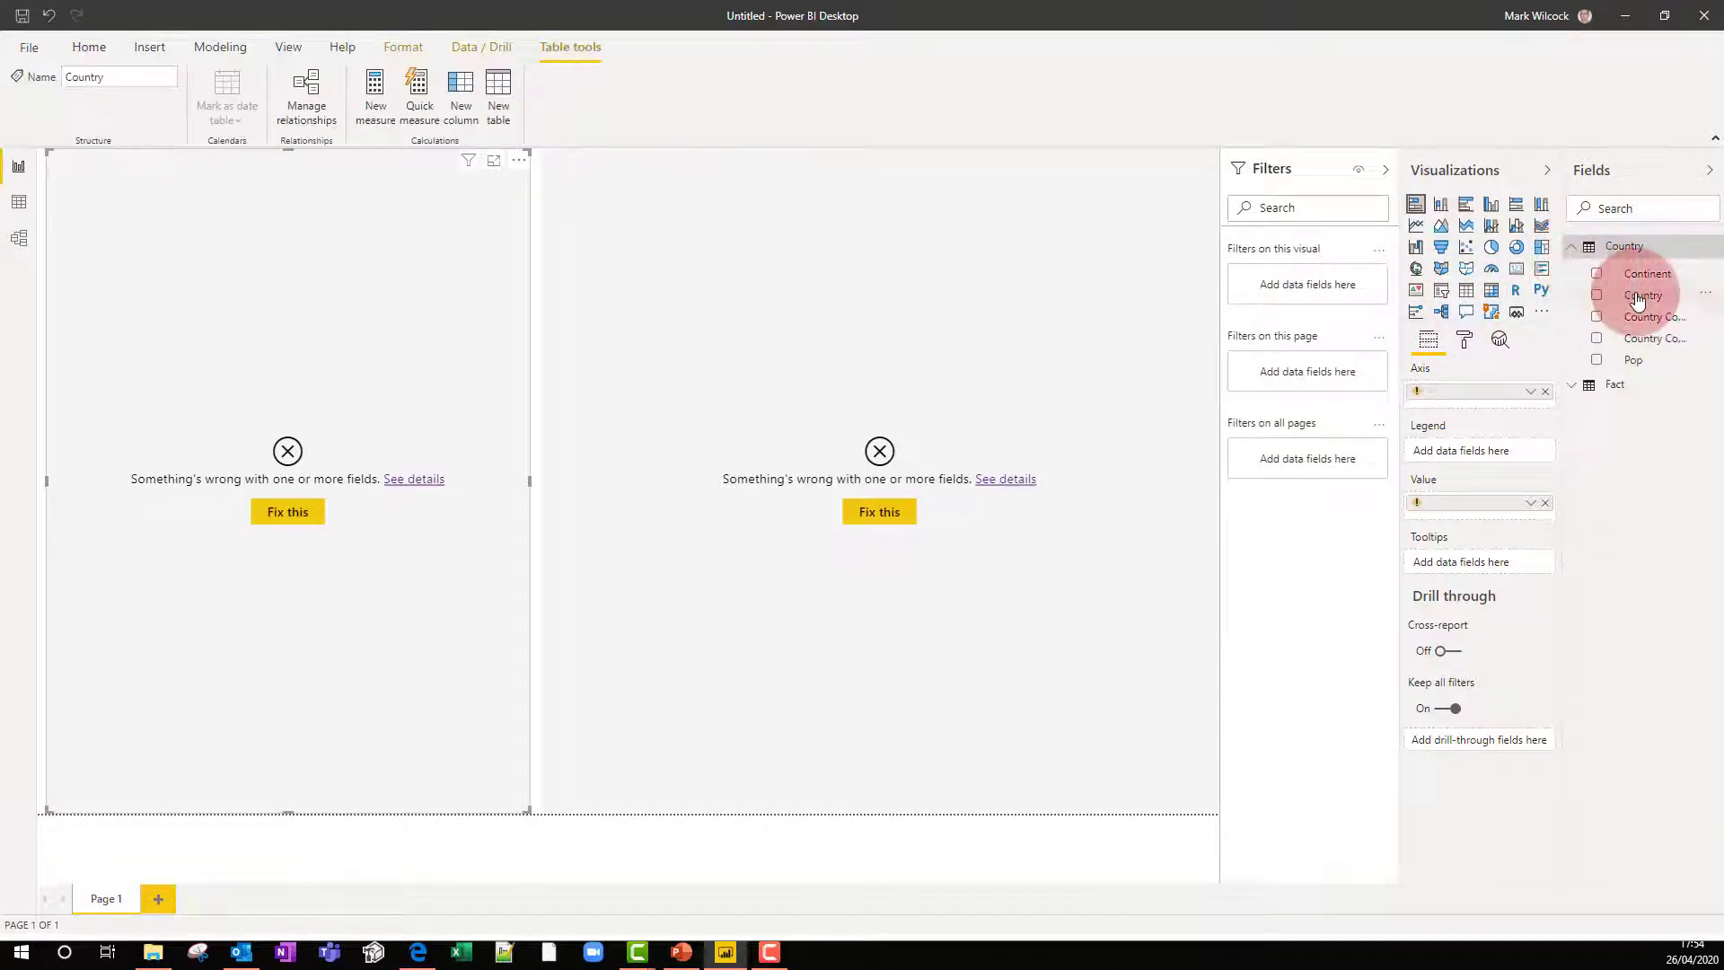
left_click_drag(1639, 296, 1540, 411)
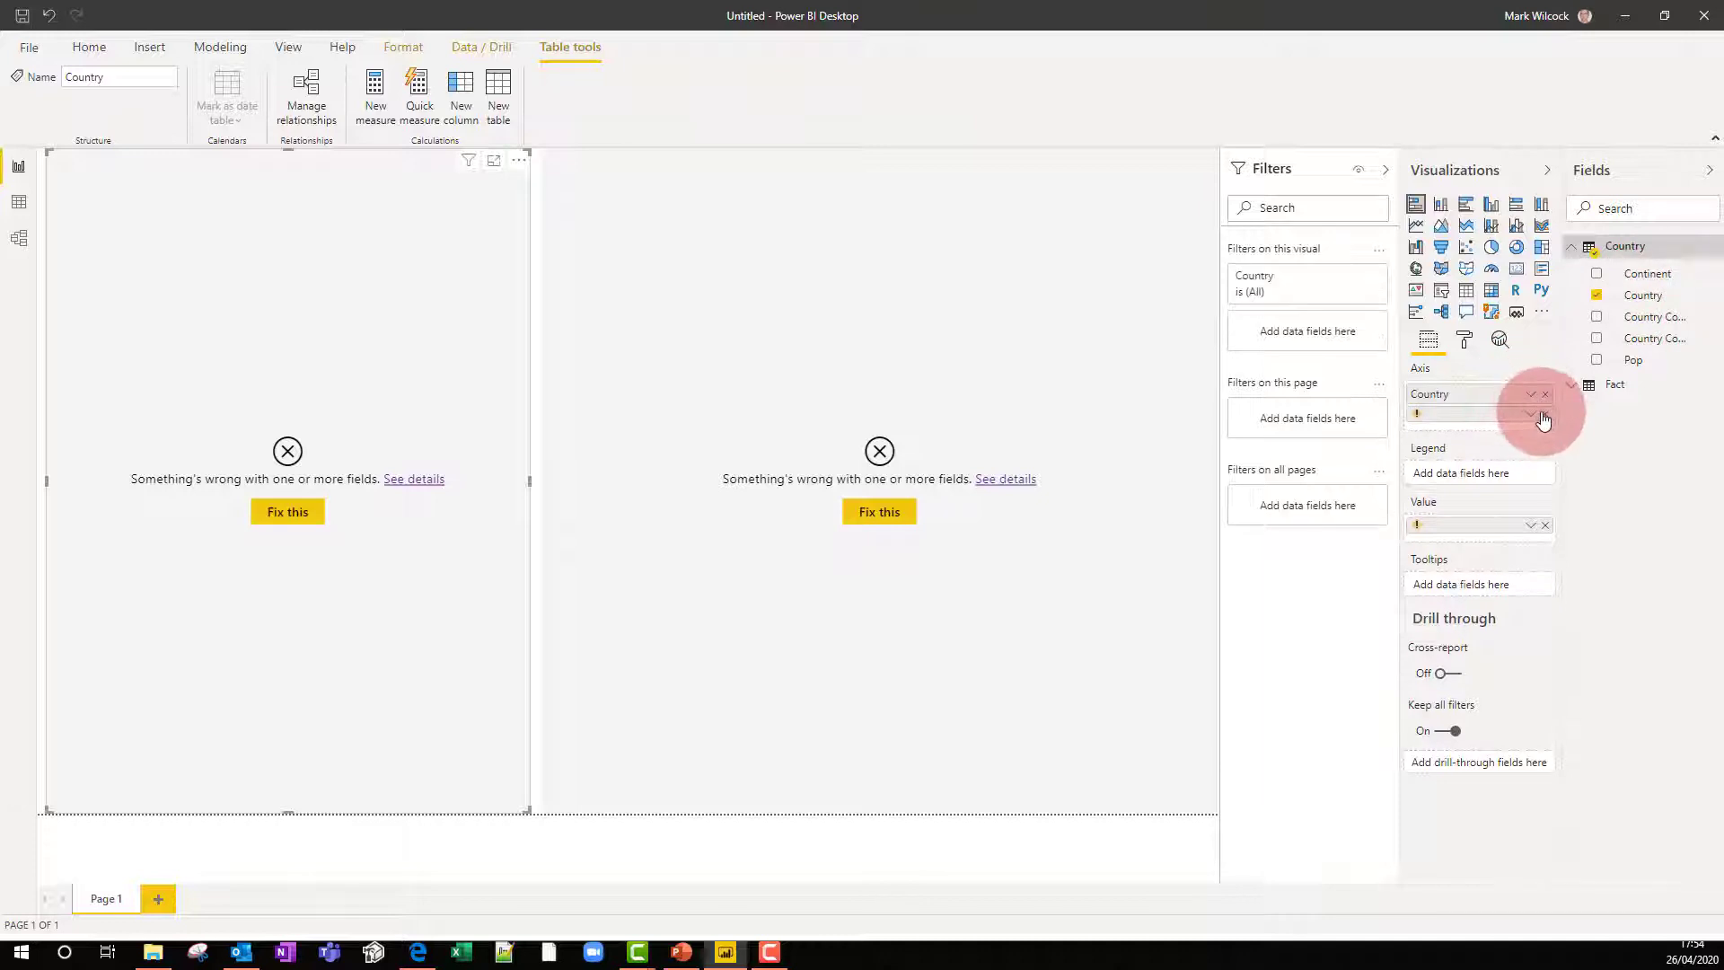
left_click(1587, 384)
left_click_drag(1625, 427, 1522, 526)
left_click(1545, 530)
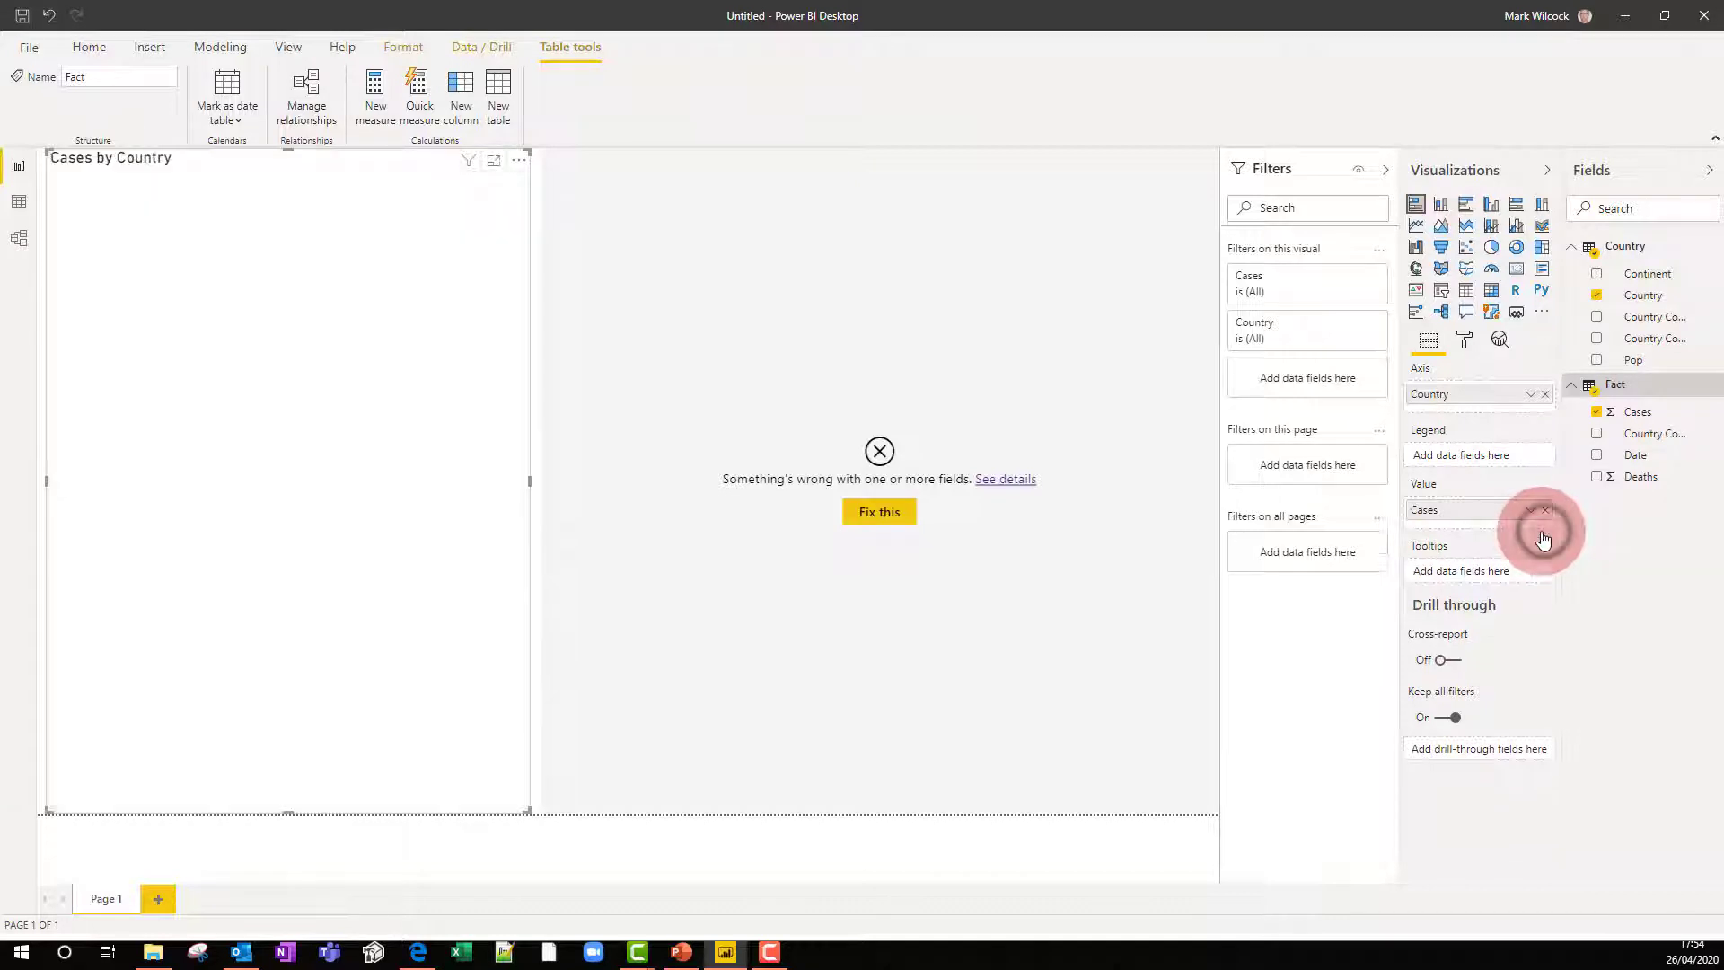
Step: Repair the map by clearing its broken filters and replacing its location with Country from the Country table and its size with Cases from Fact
left_click(867, 282)
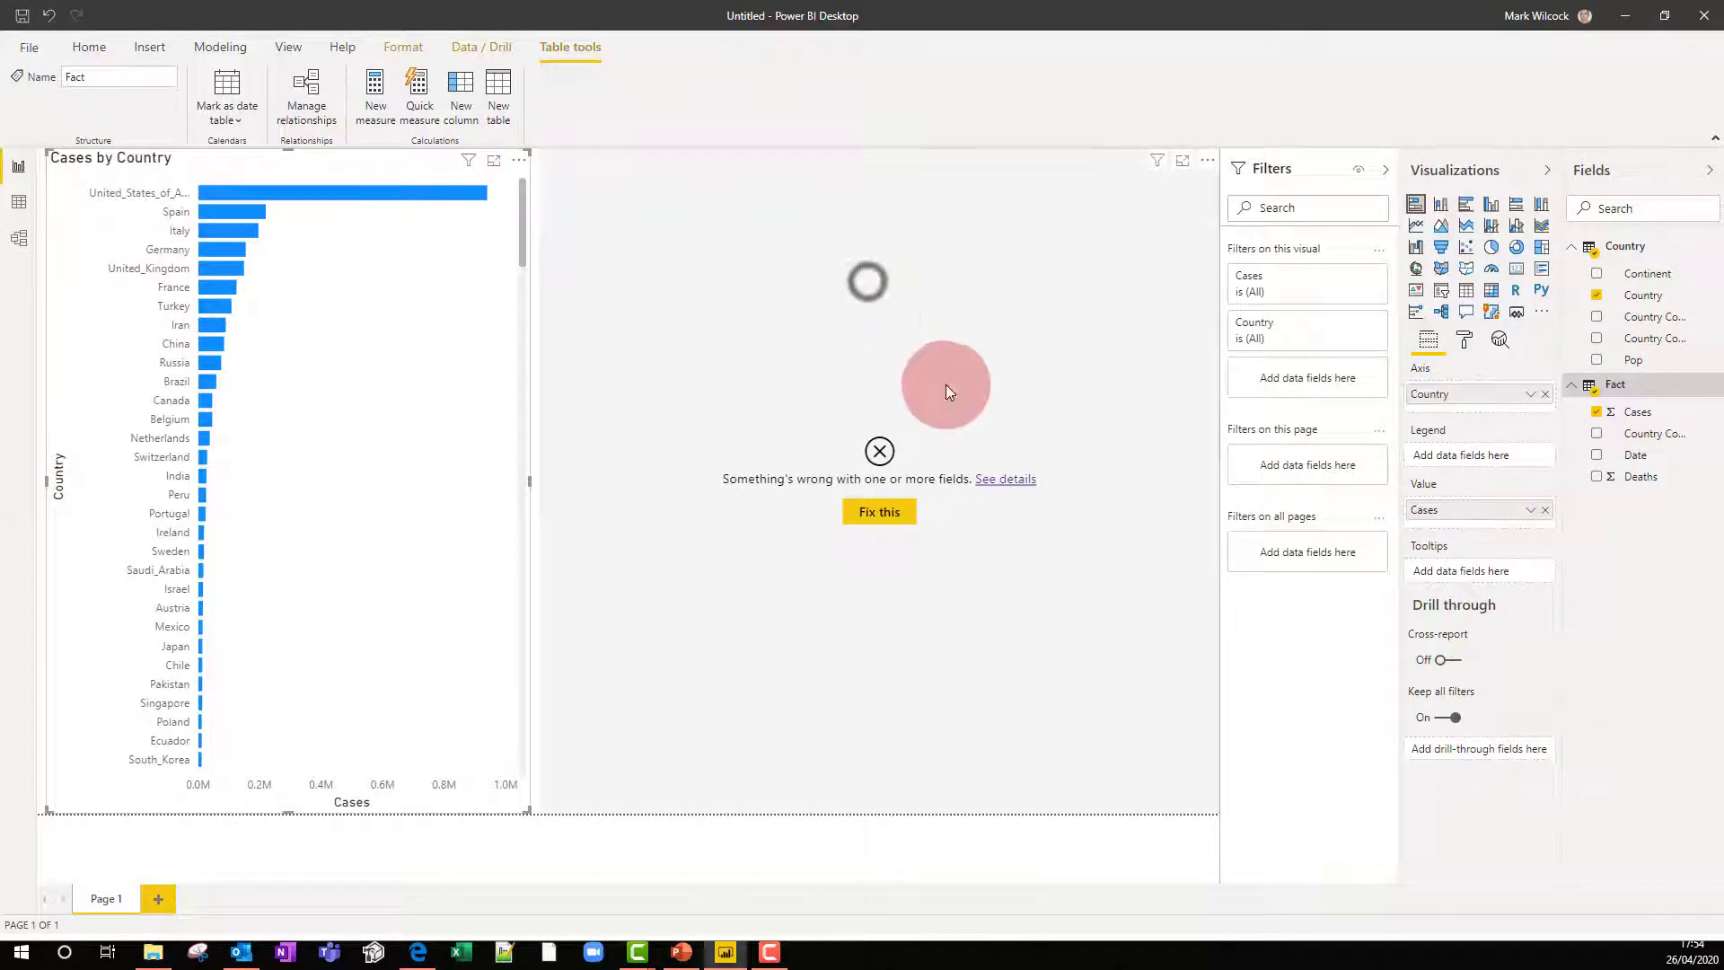
left_click(1352, 276)
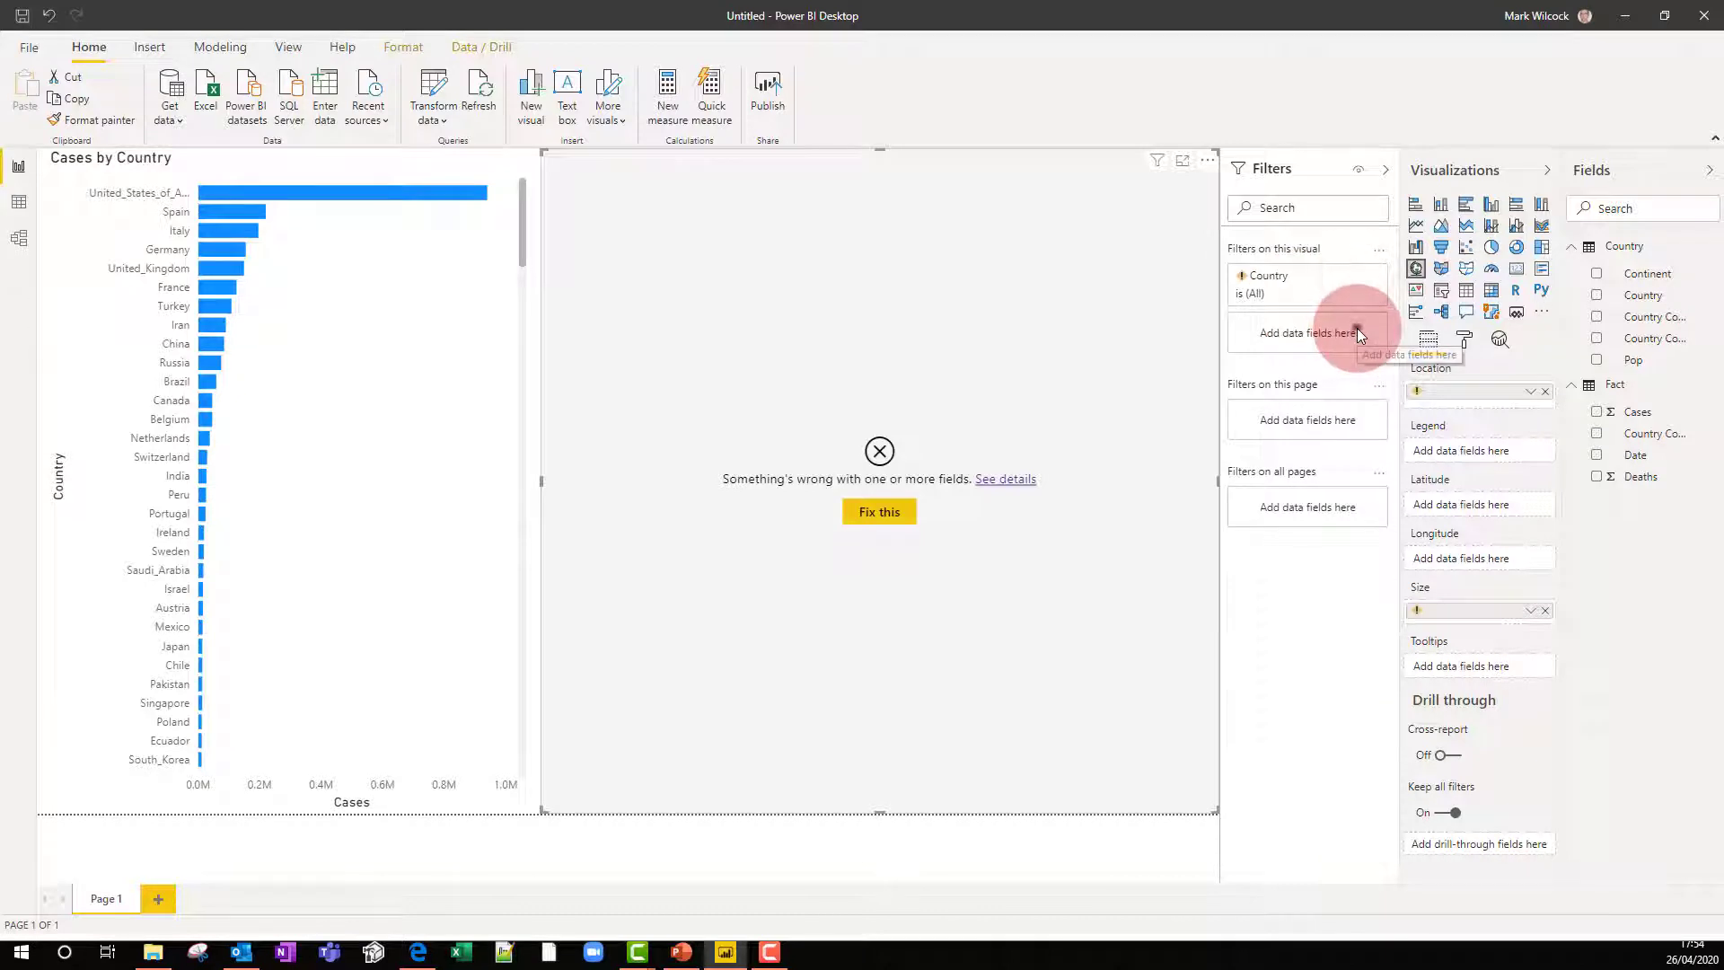
left_click(1354, 278)
left_click_drag(1632, 295, 1540, 391)
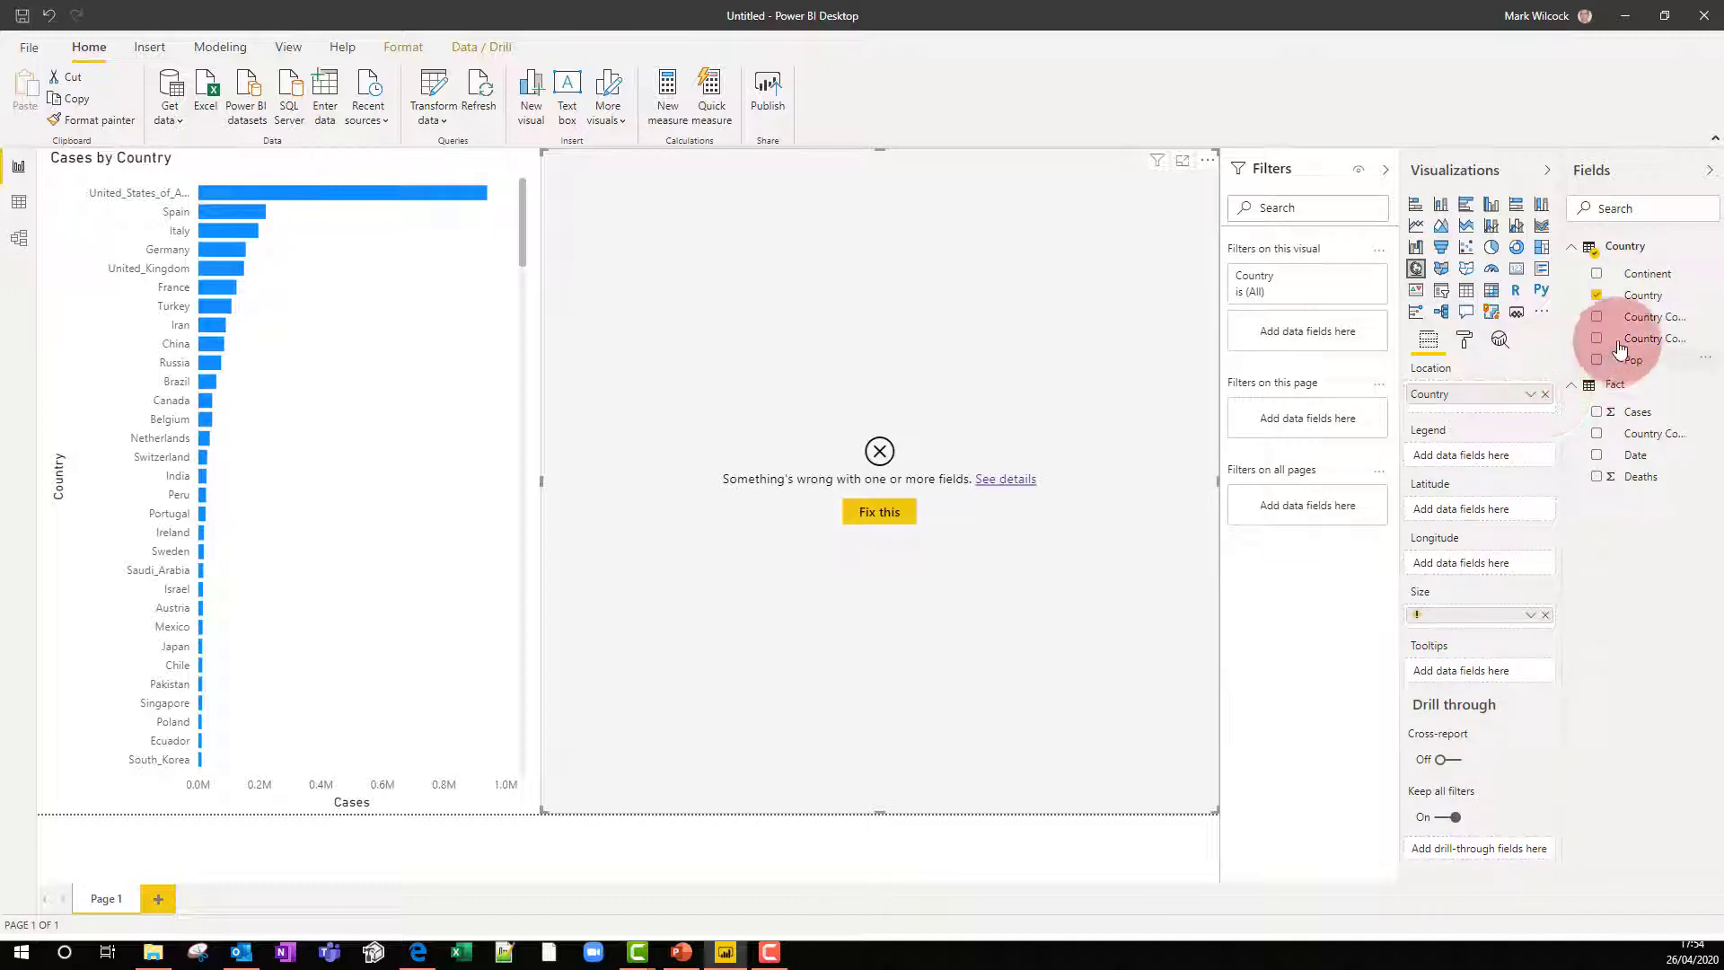
mouse_move(1632, 490)
left_mouse_down()
mouse_move(1634, 408)
mouse_move(1481, 577)
mouse_move(1482, 628)
left_mouse_up()
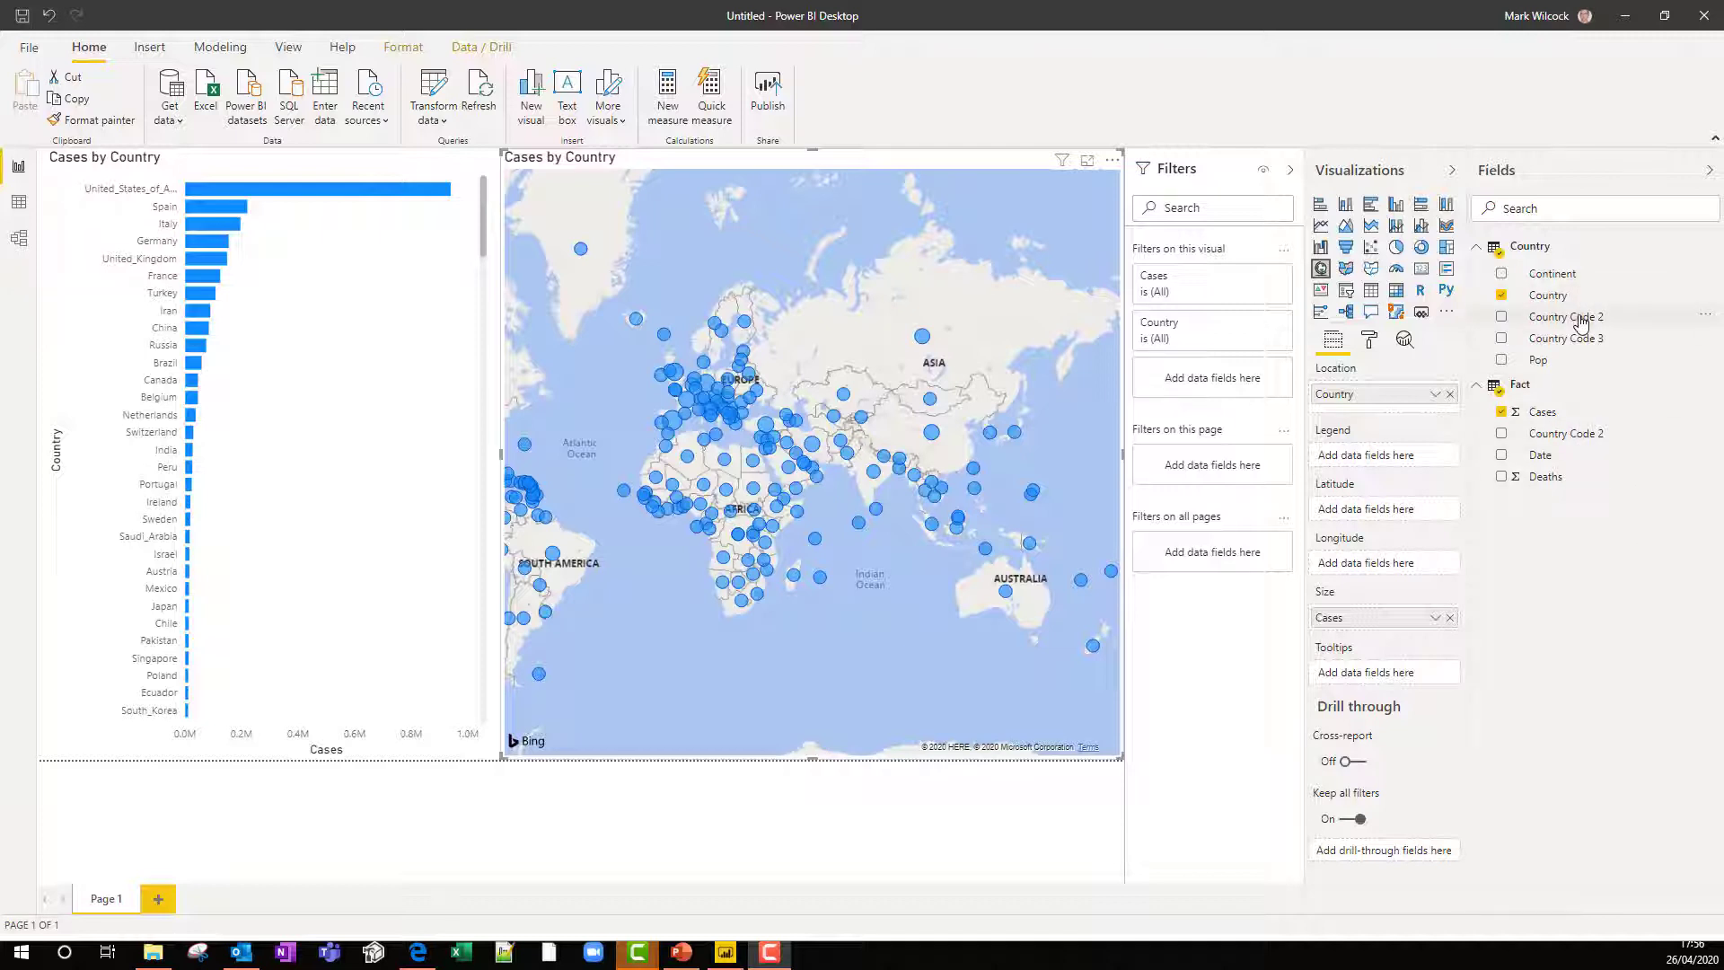
Step: Hide the Fact table's Country Code 2 field from the report view and check the report's field list
left_click(1585, 435)
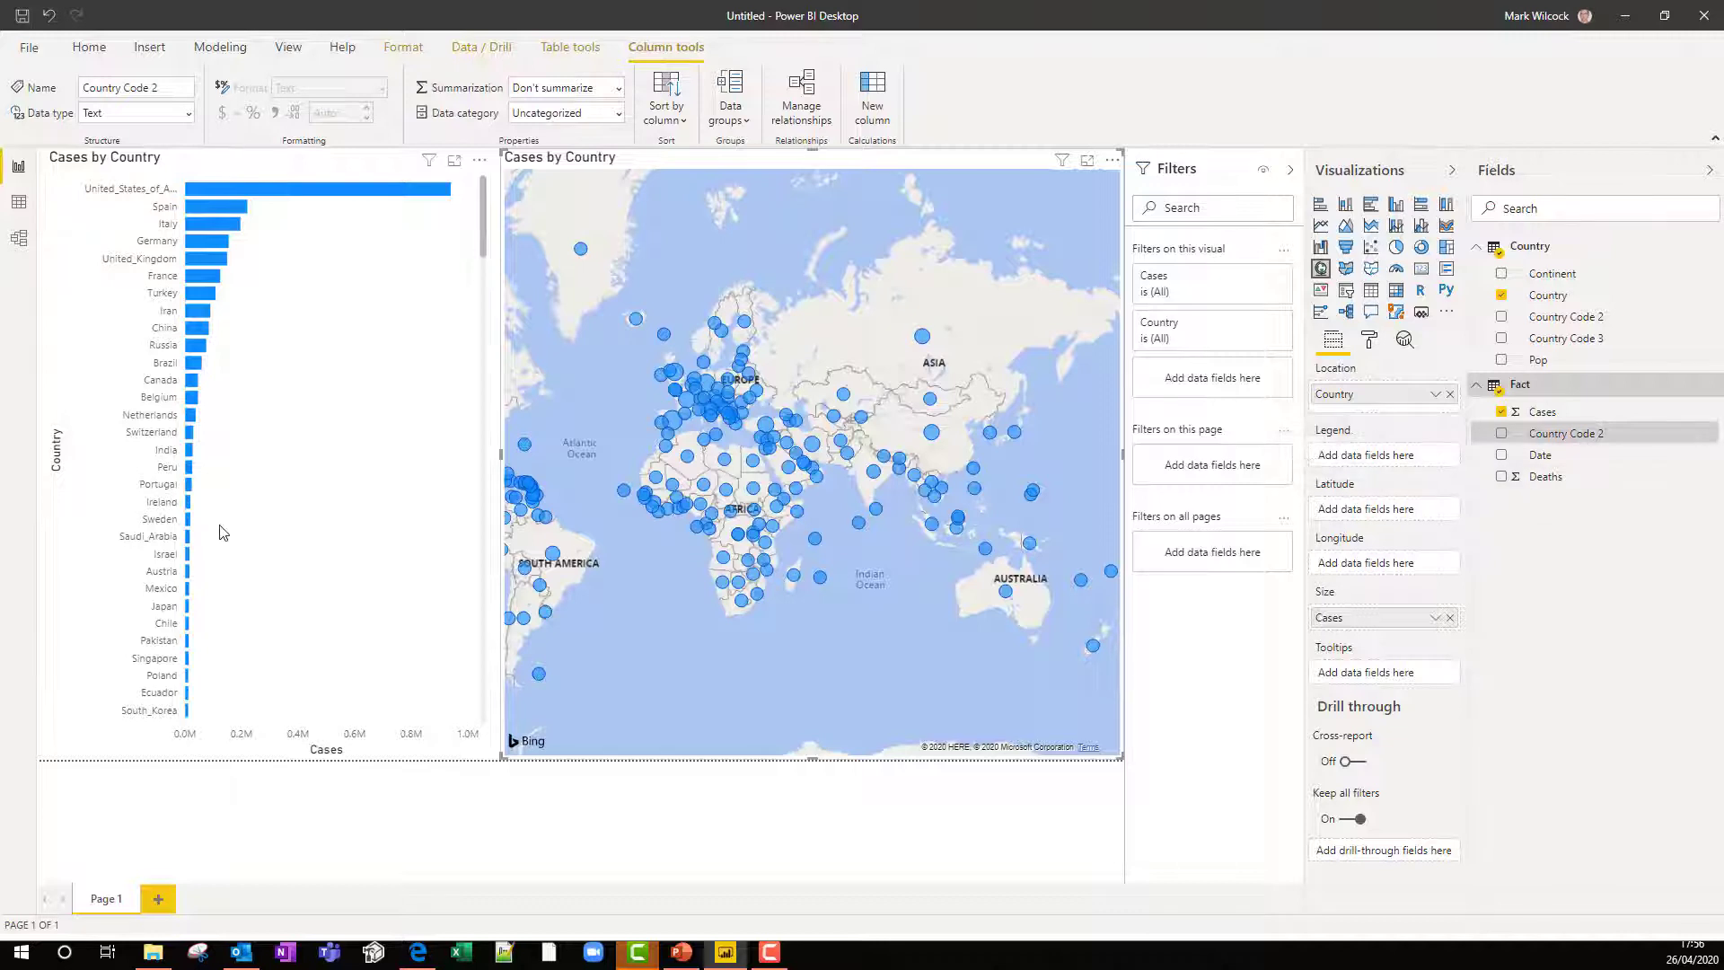
left_click(20, 240)
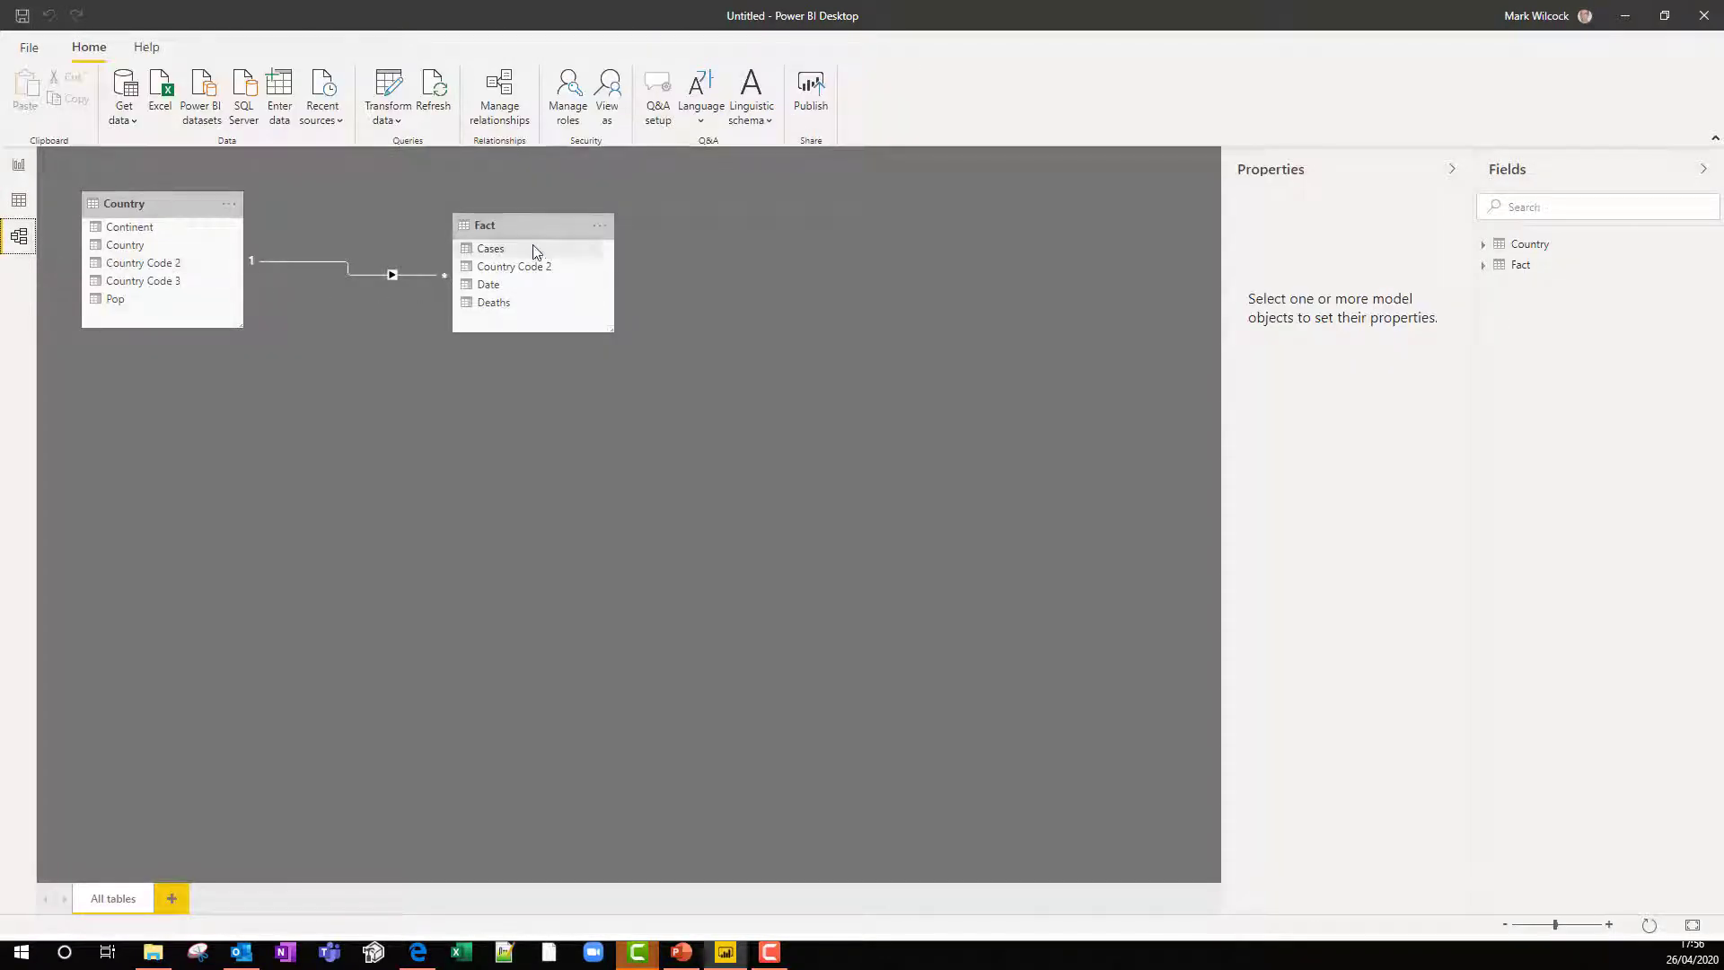
left_click_drag(534, 237, 547, 266)
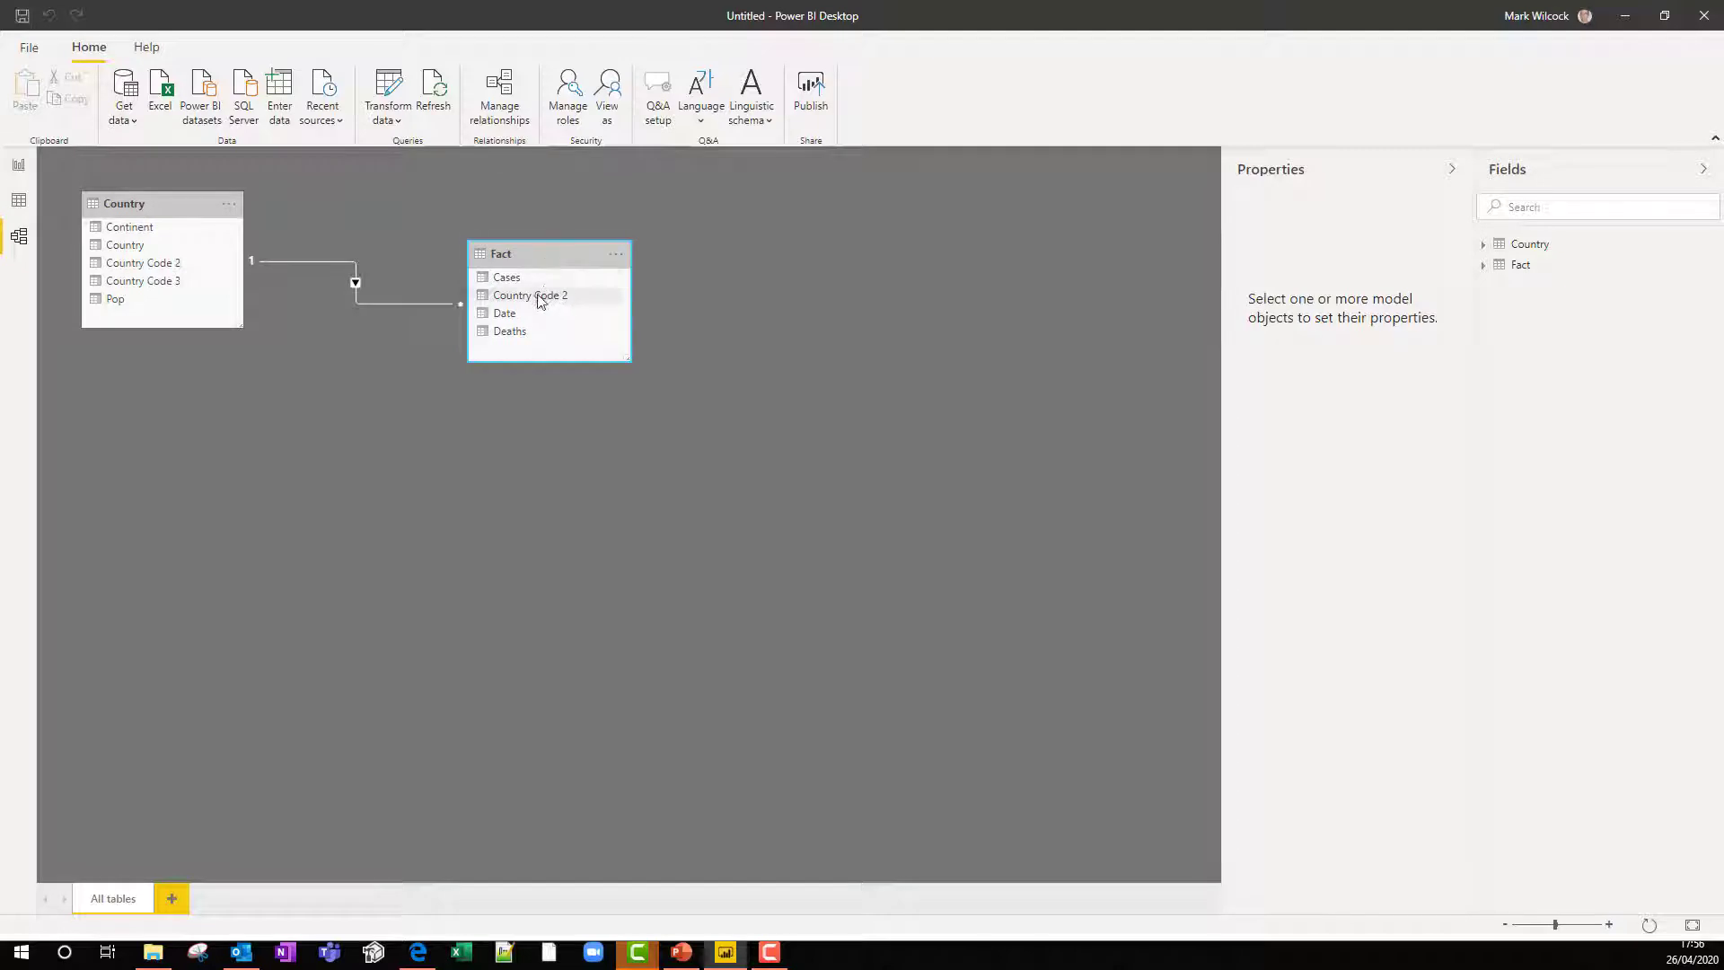
right_click(540, 296)
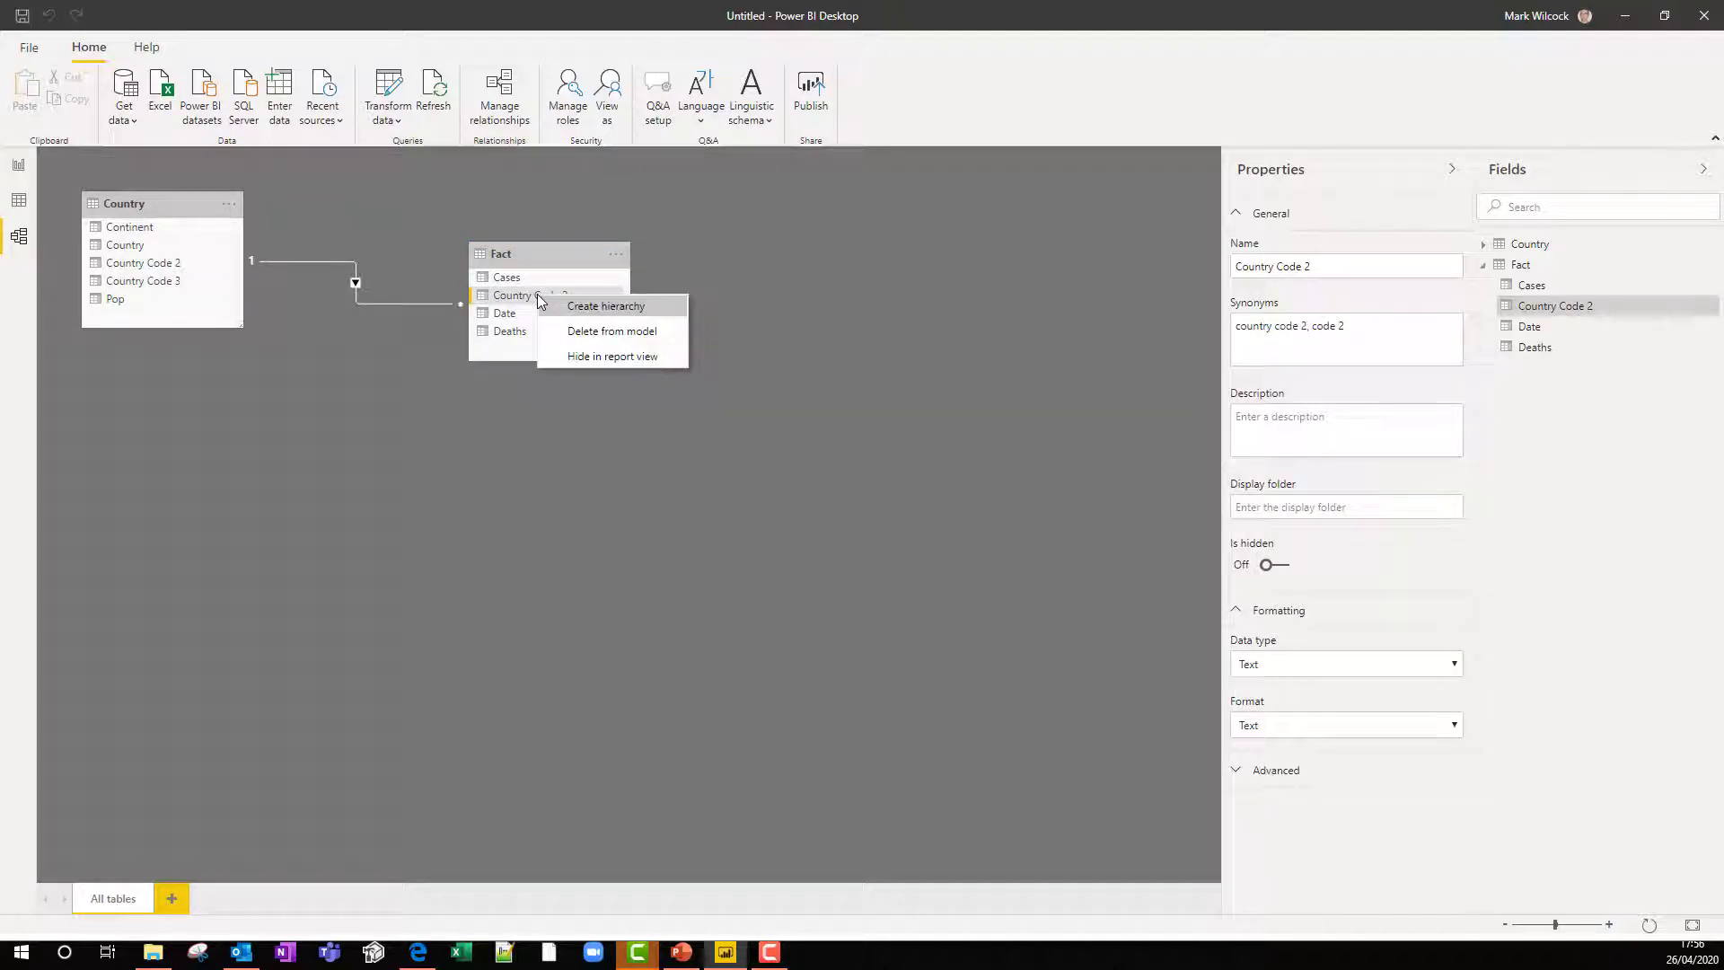
left_click(581, 357)
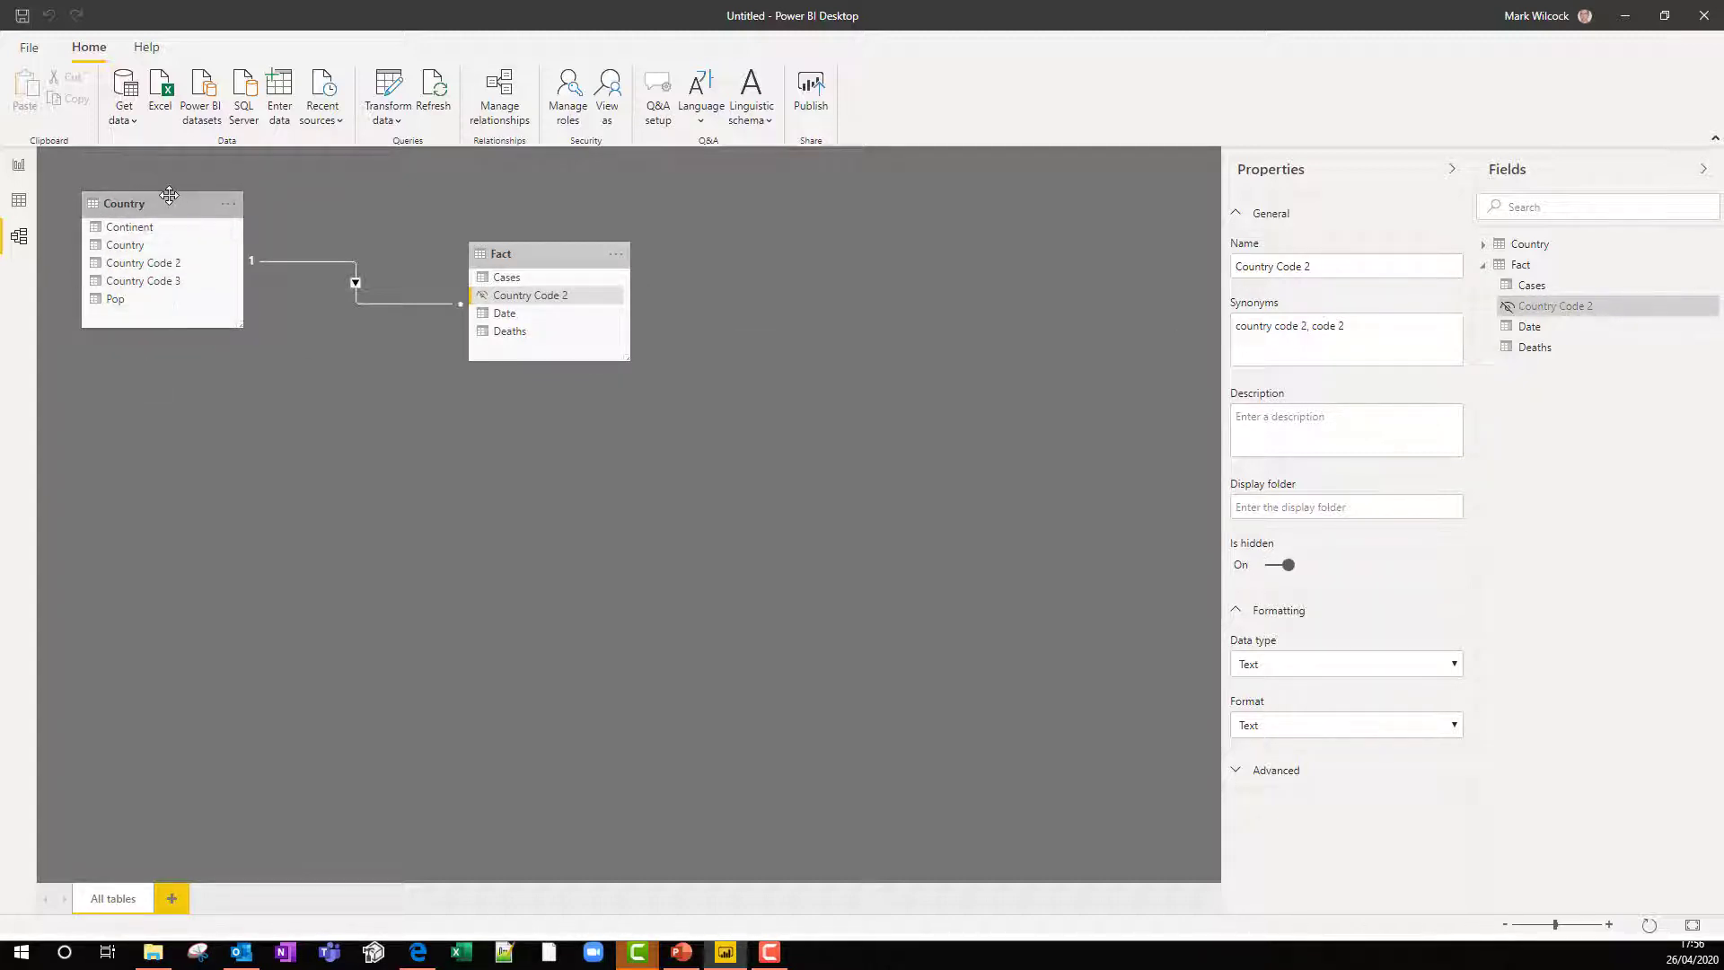
left_click(18, 167)
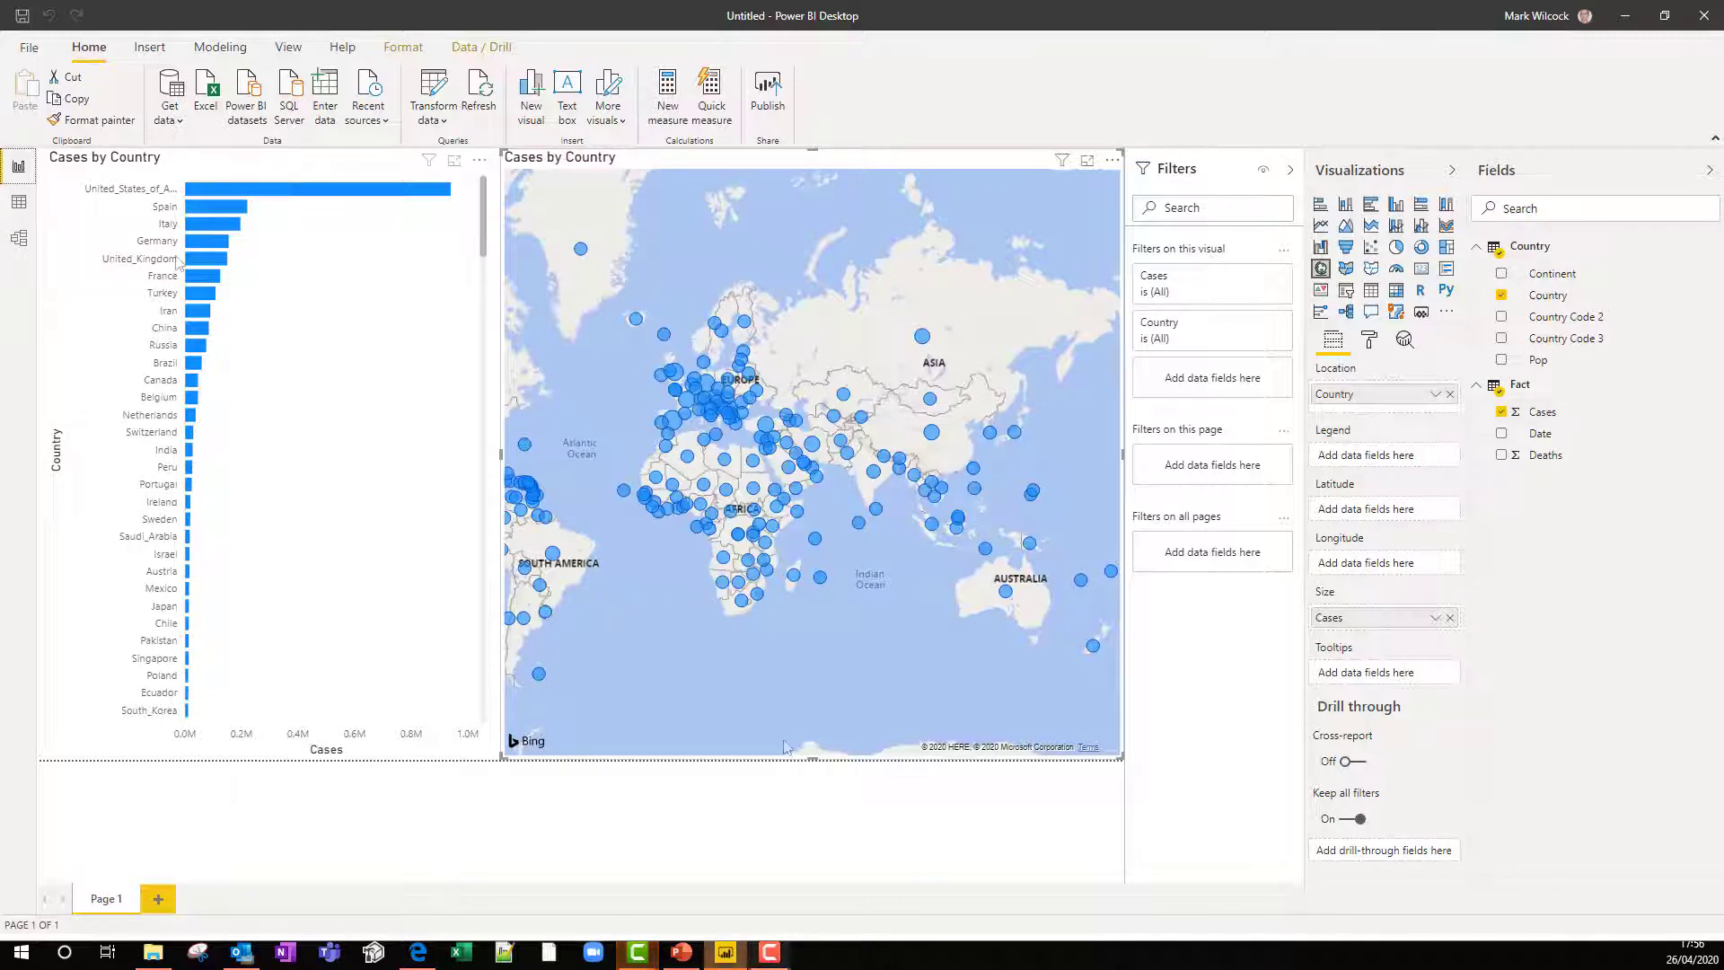
Step: Rearrange the model diagram so the Country table sits above and to the left of the Fact table
left_click(22, 244)
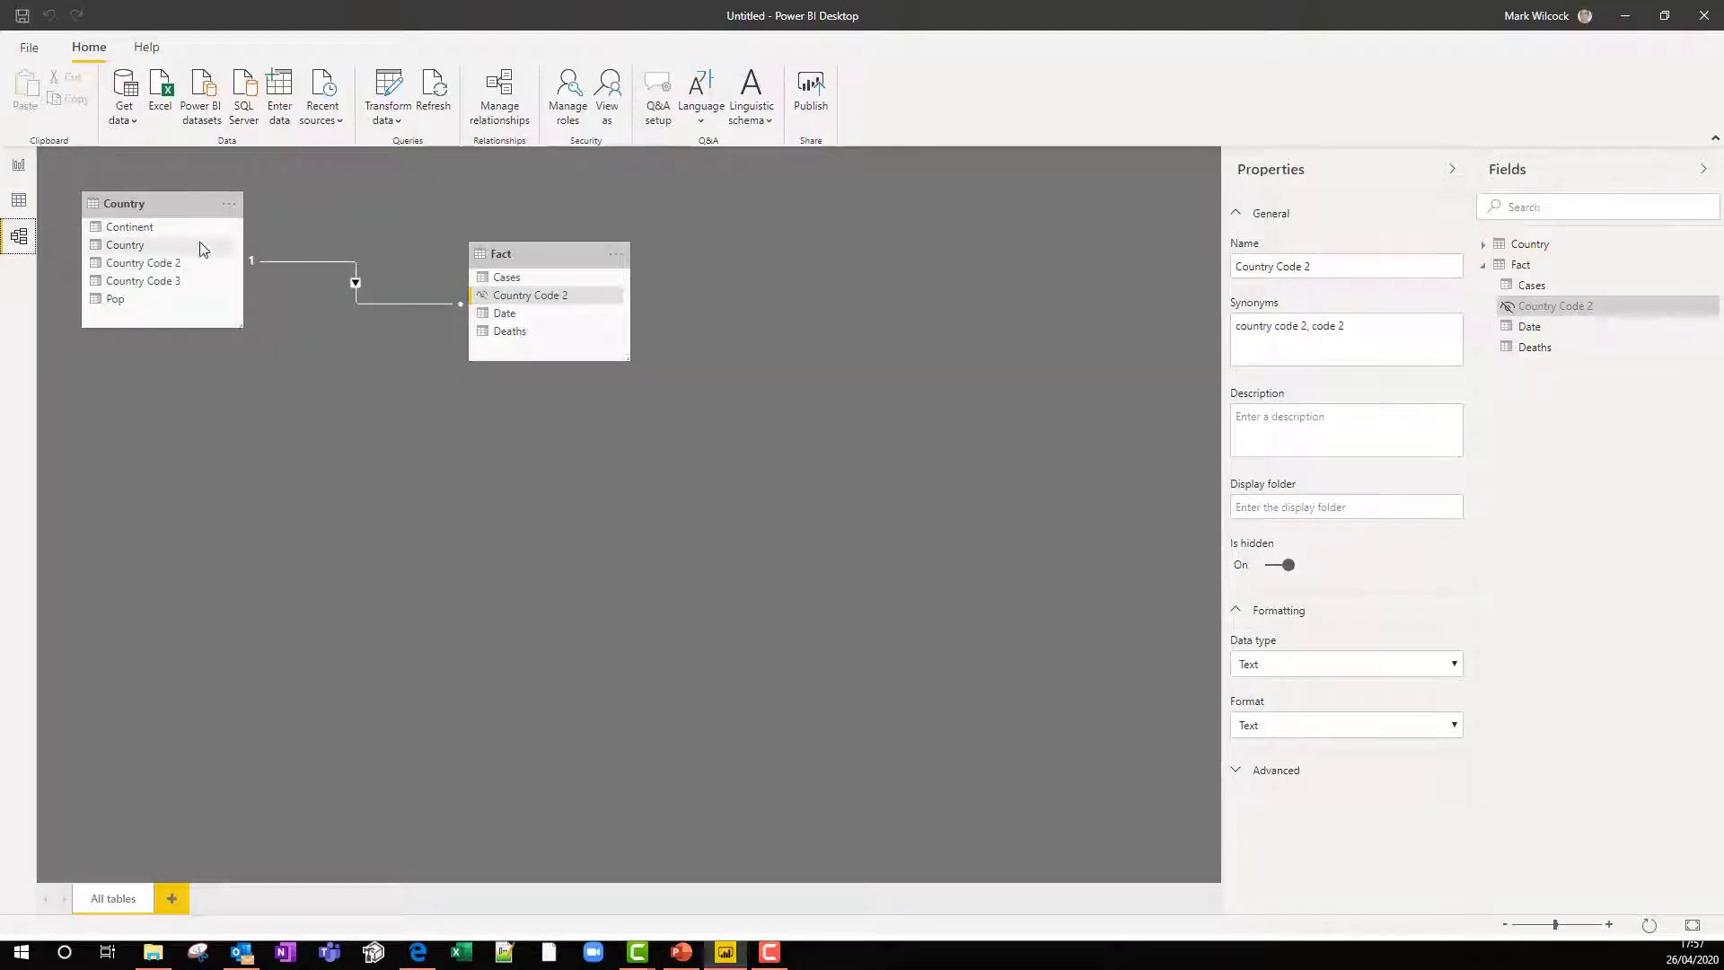
left_click_drag(173, 258, 170, 283)
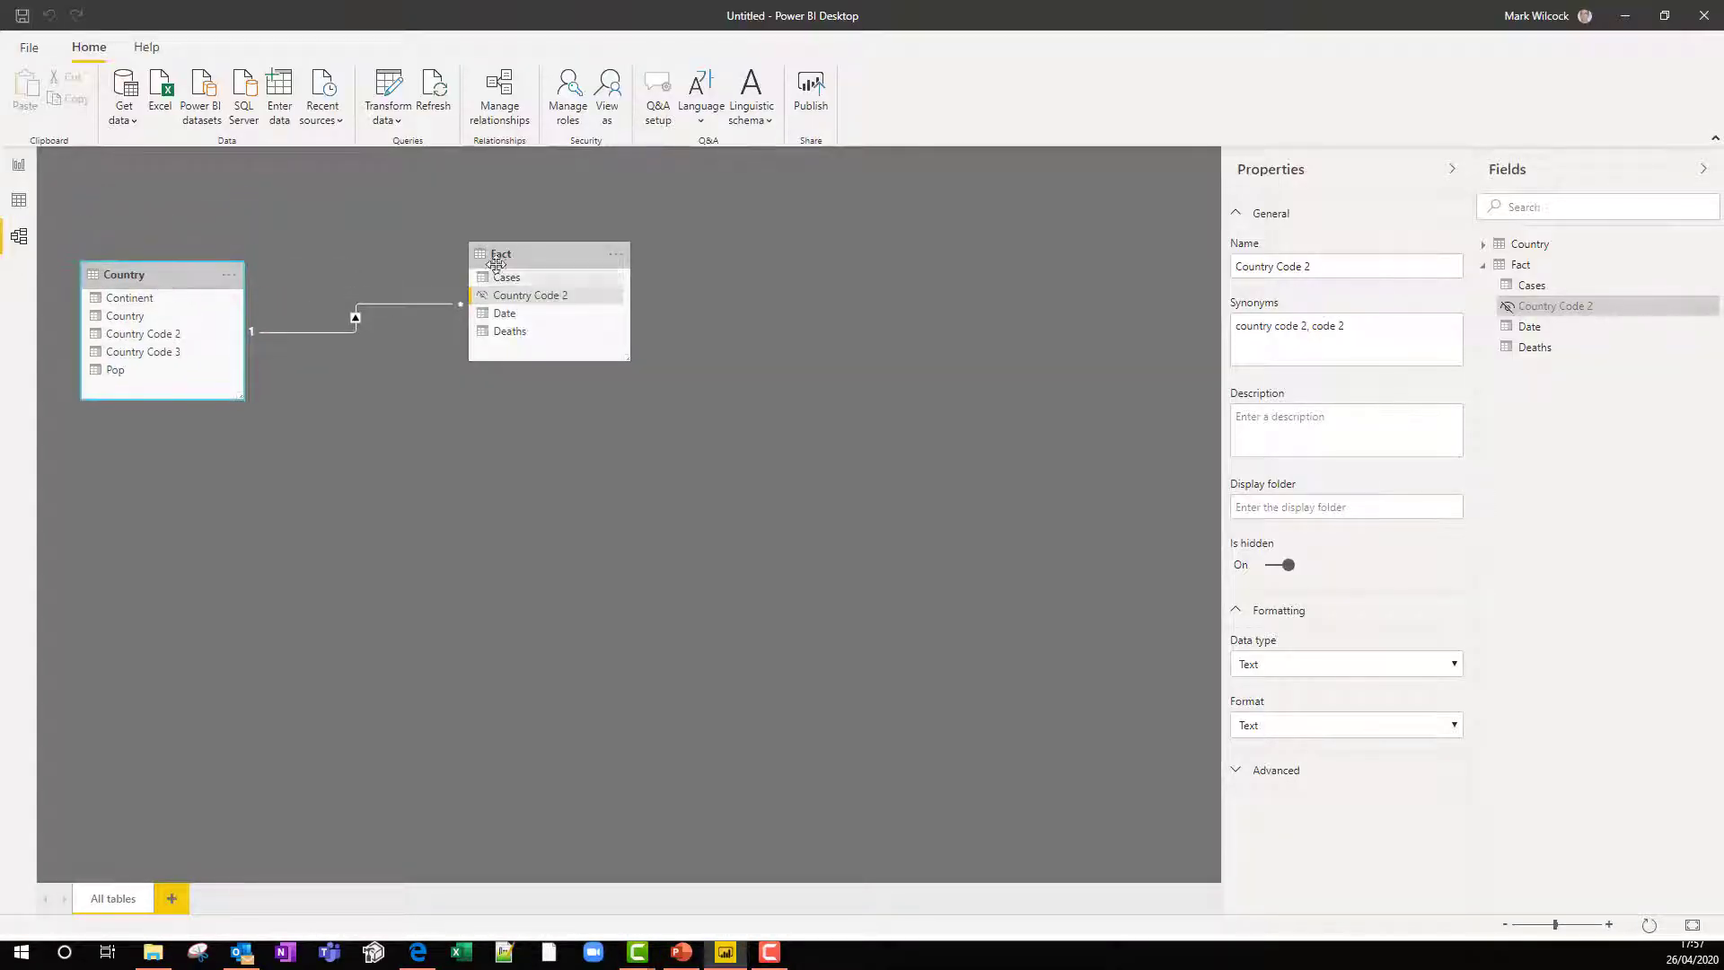
left_click_drag(495, 259, 522, 281)
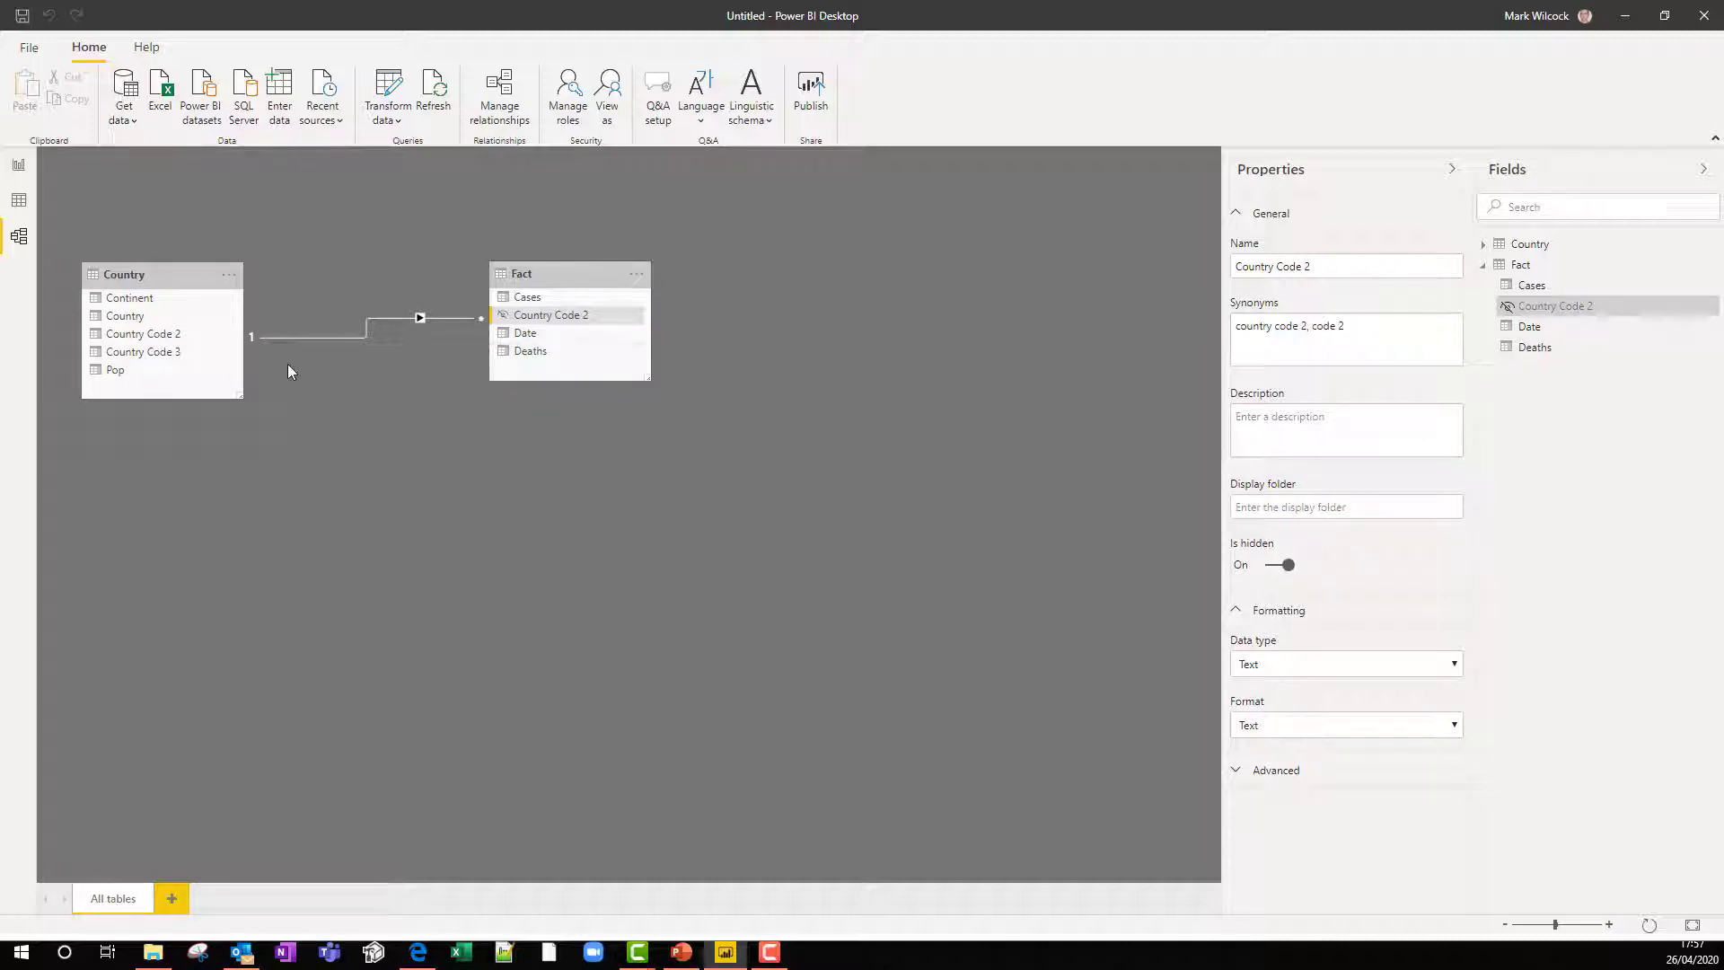
left_click_drag(166, 274, 217, 233)
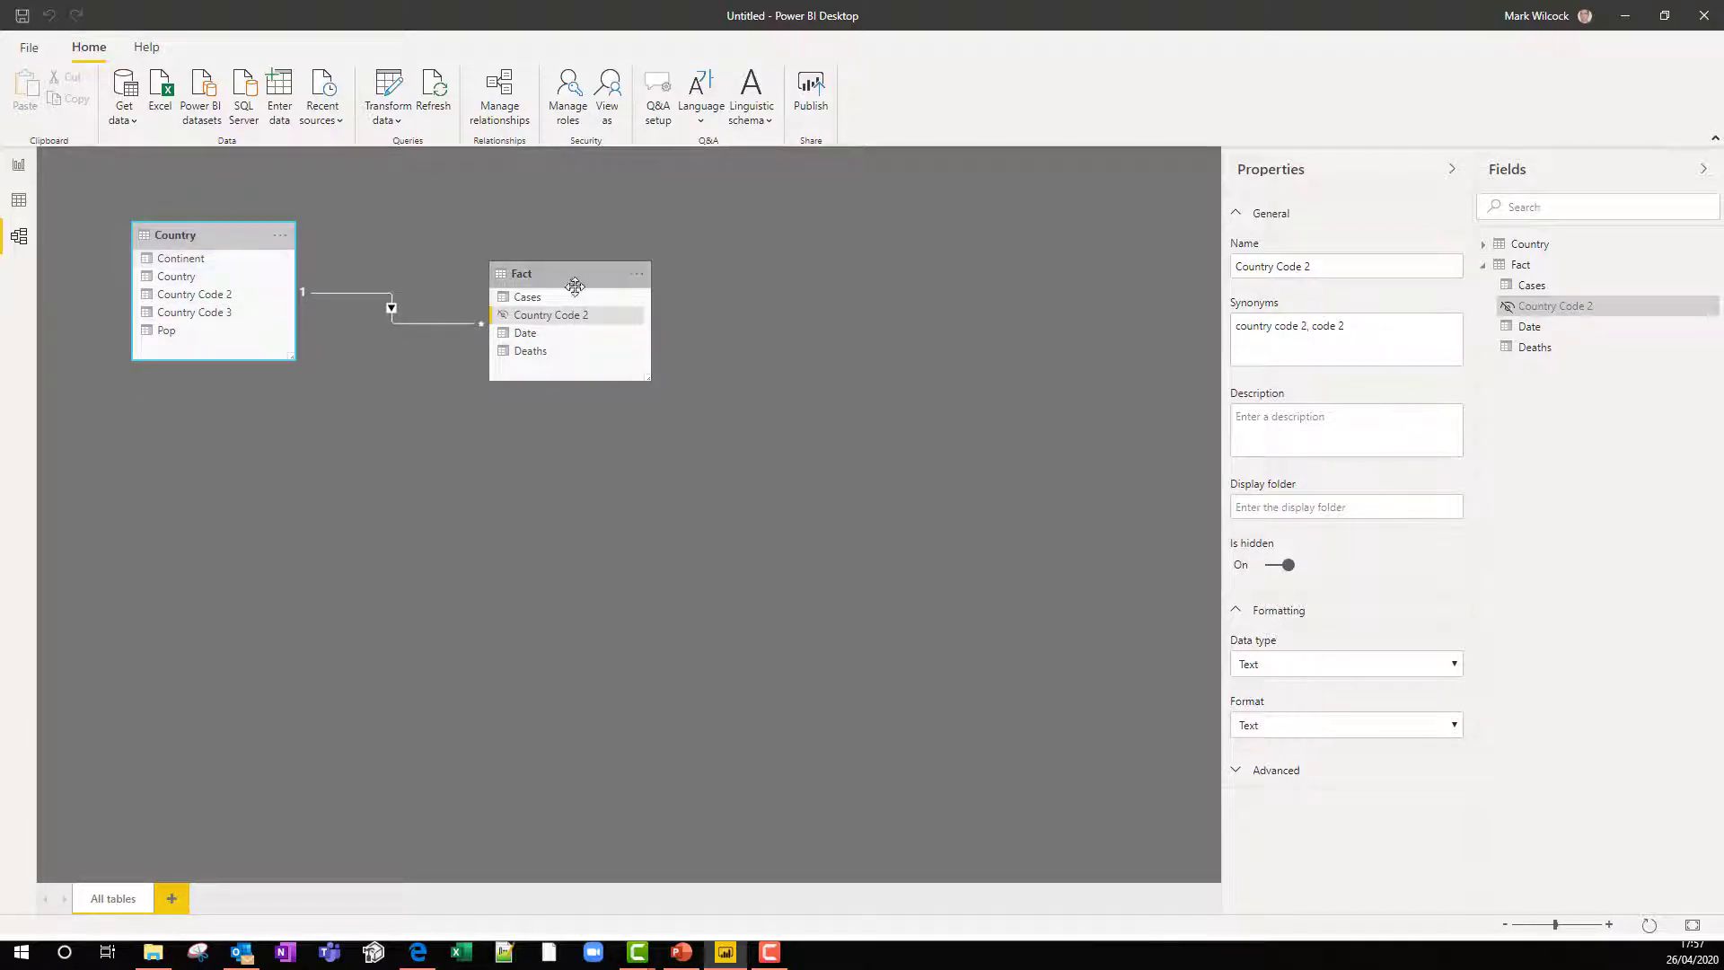
left_click_drag(574, 279, 521, 346)
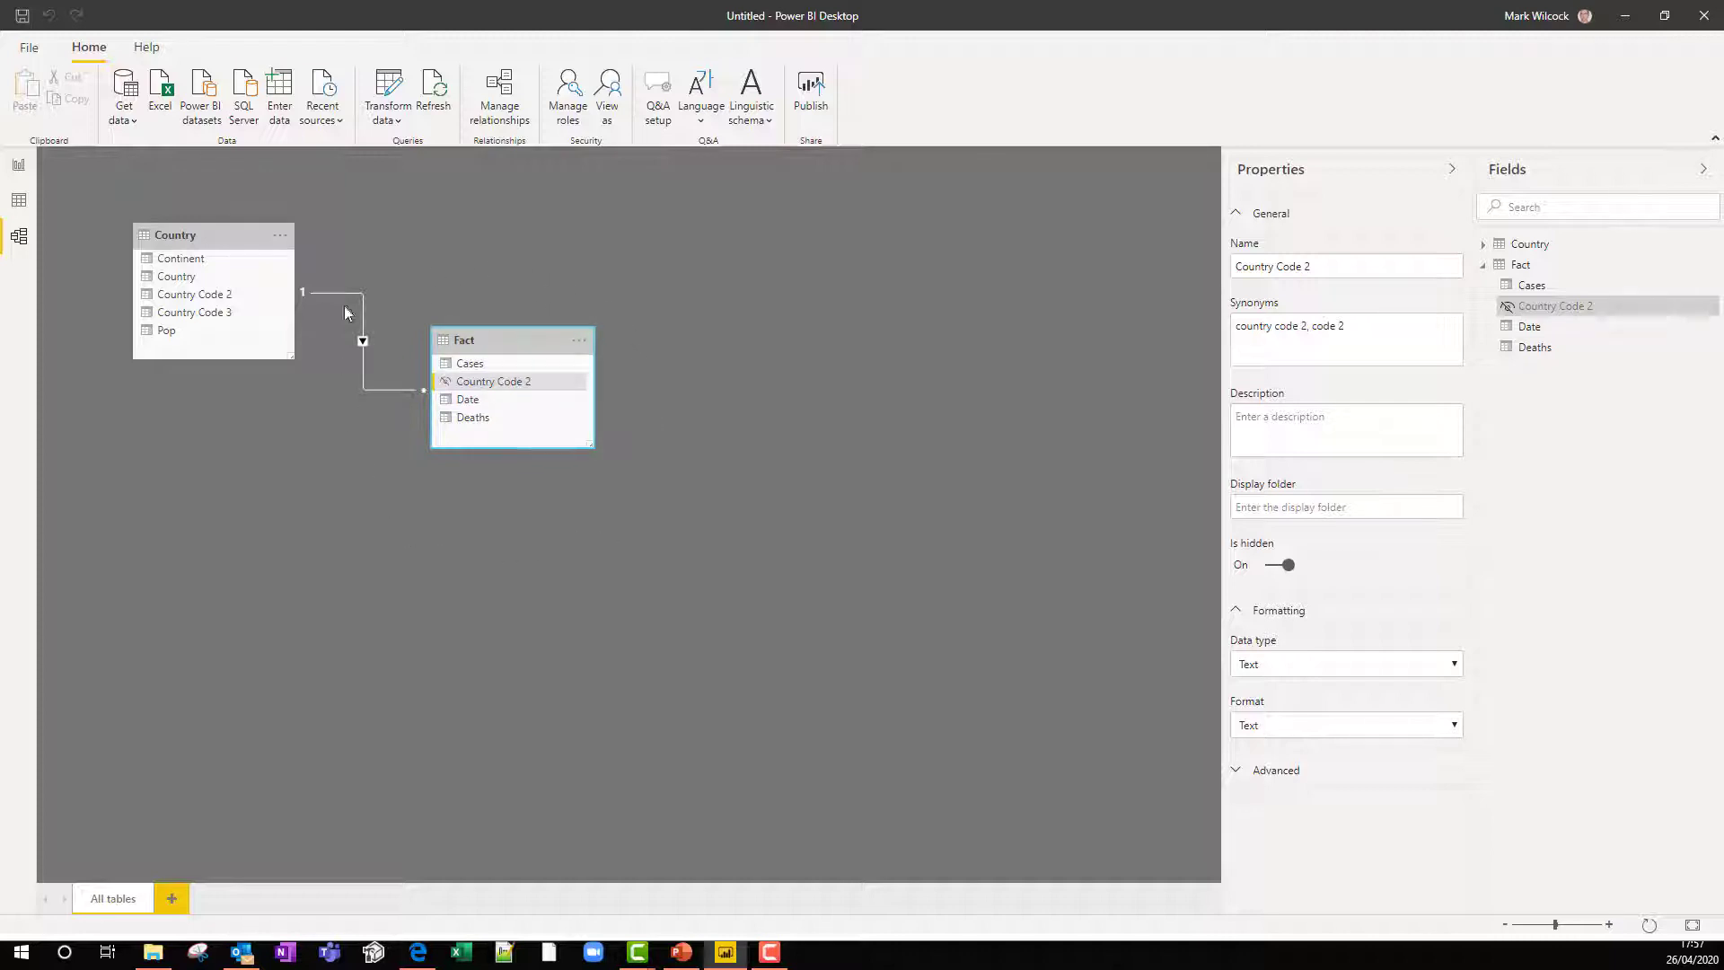
Step: Review the properties of the Country and Fact tables and of the Fact table's Country Code 2 field
left_click(179, 236)
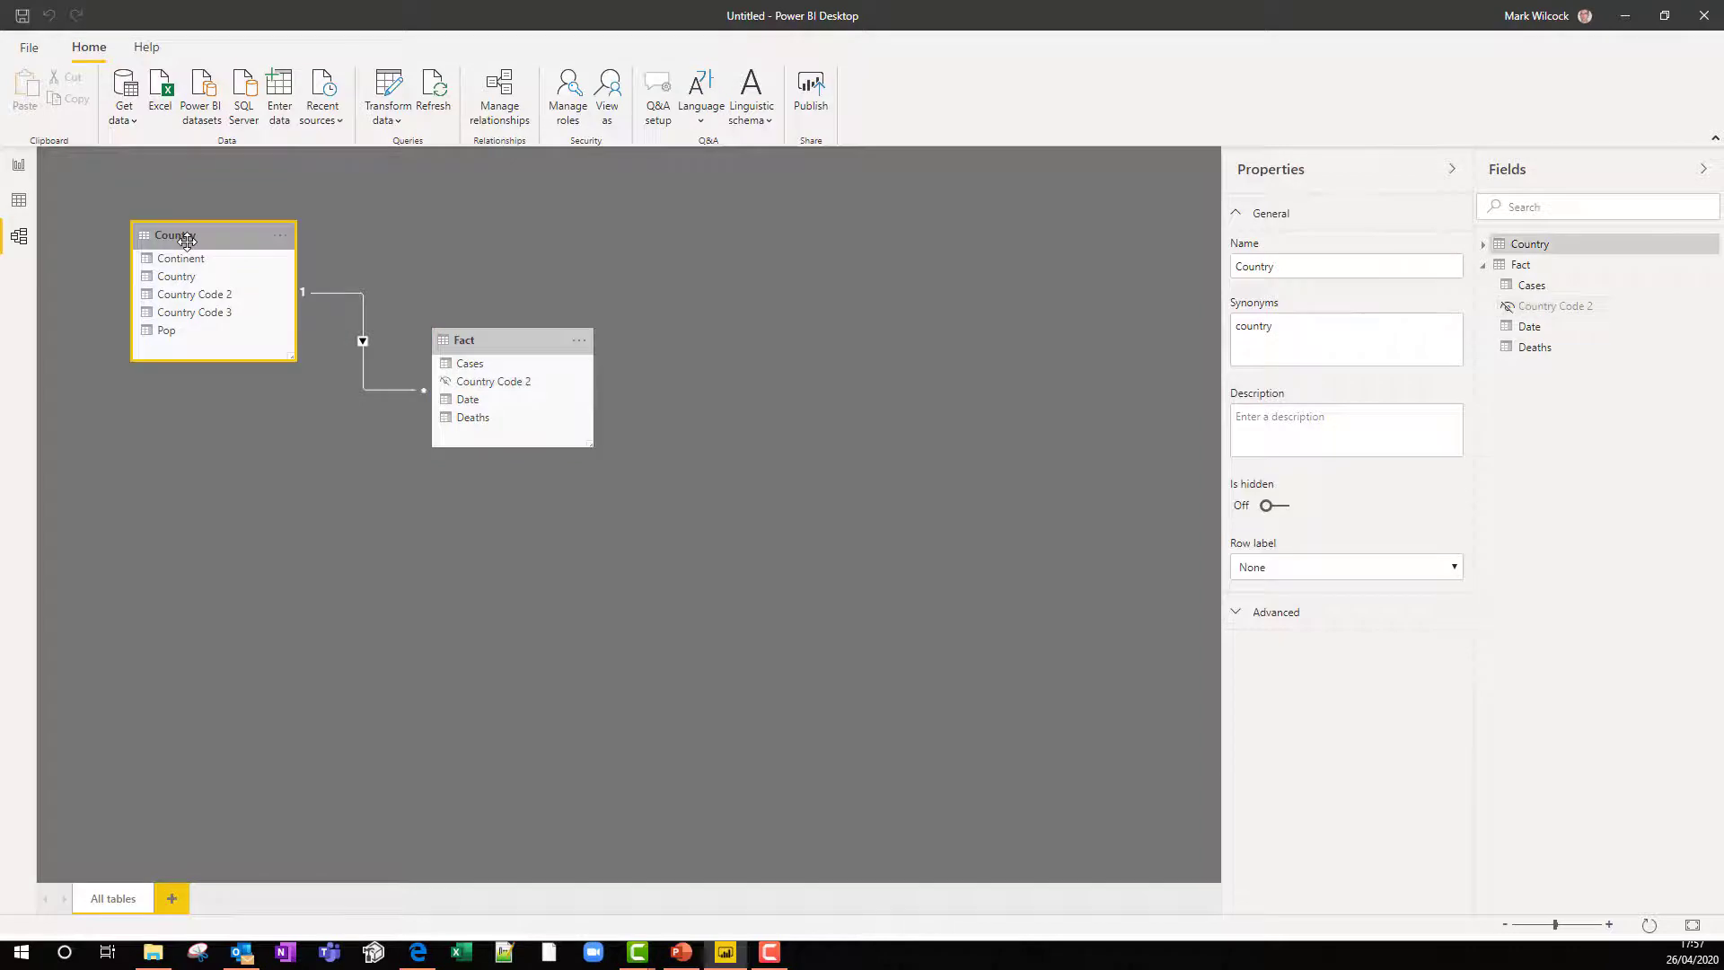
left_click(487, 347)
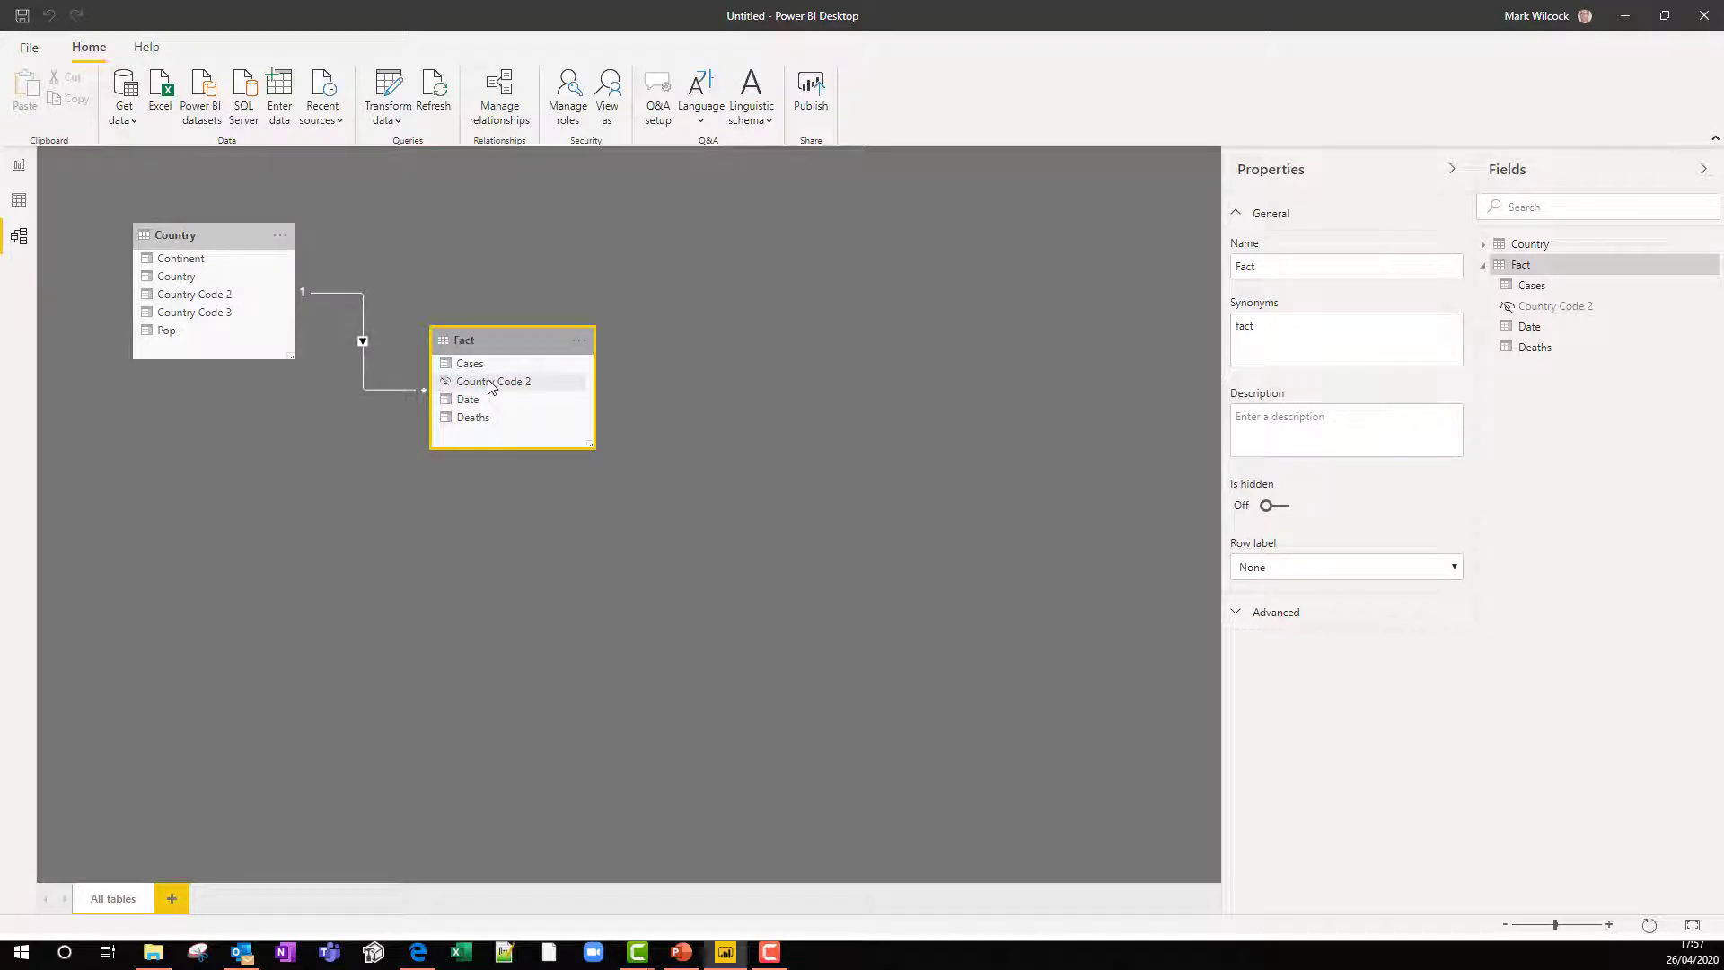
left_click(490, 382)
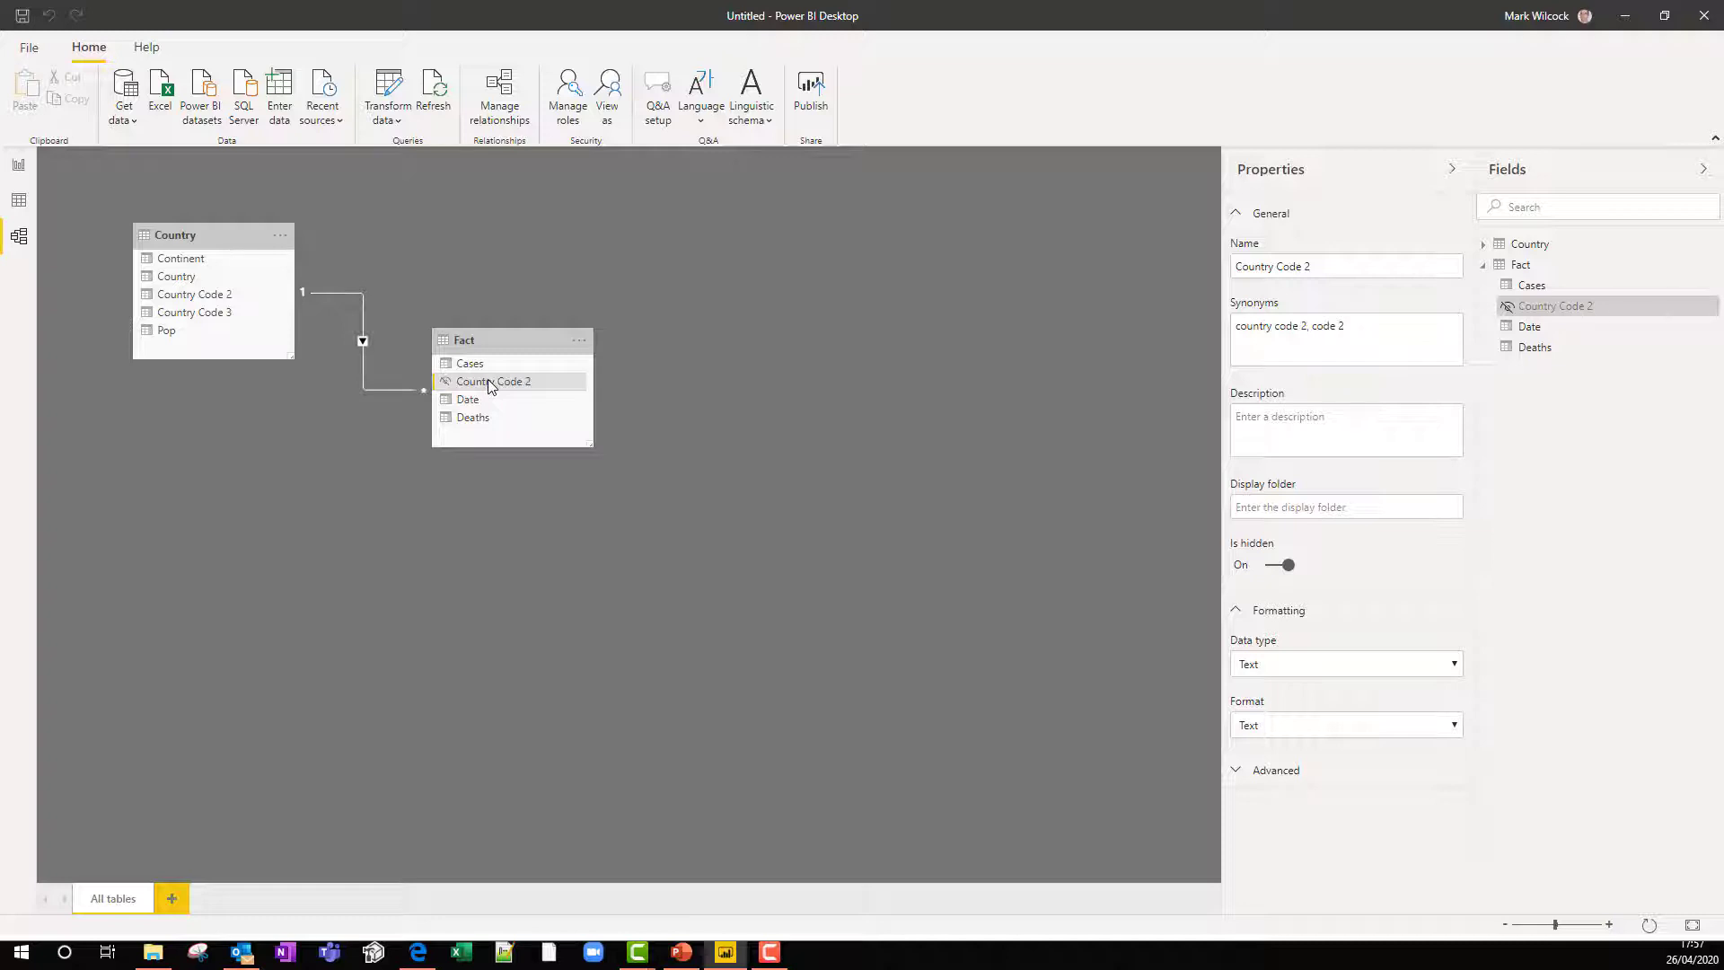
left_click(217, 232)
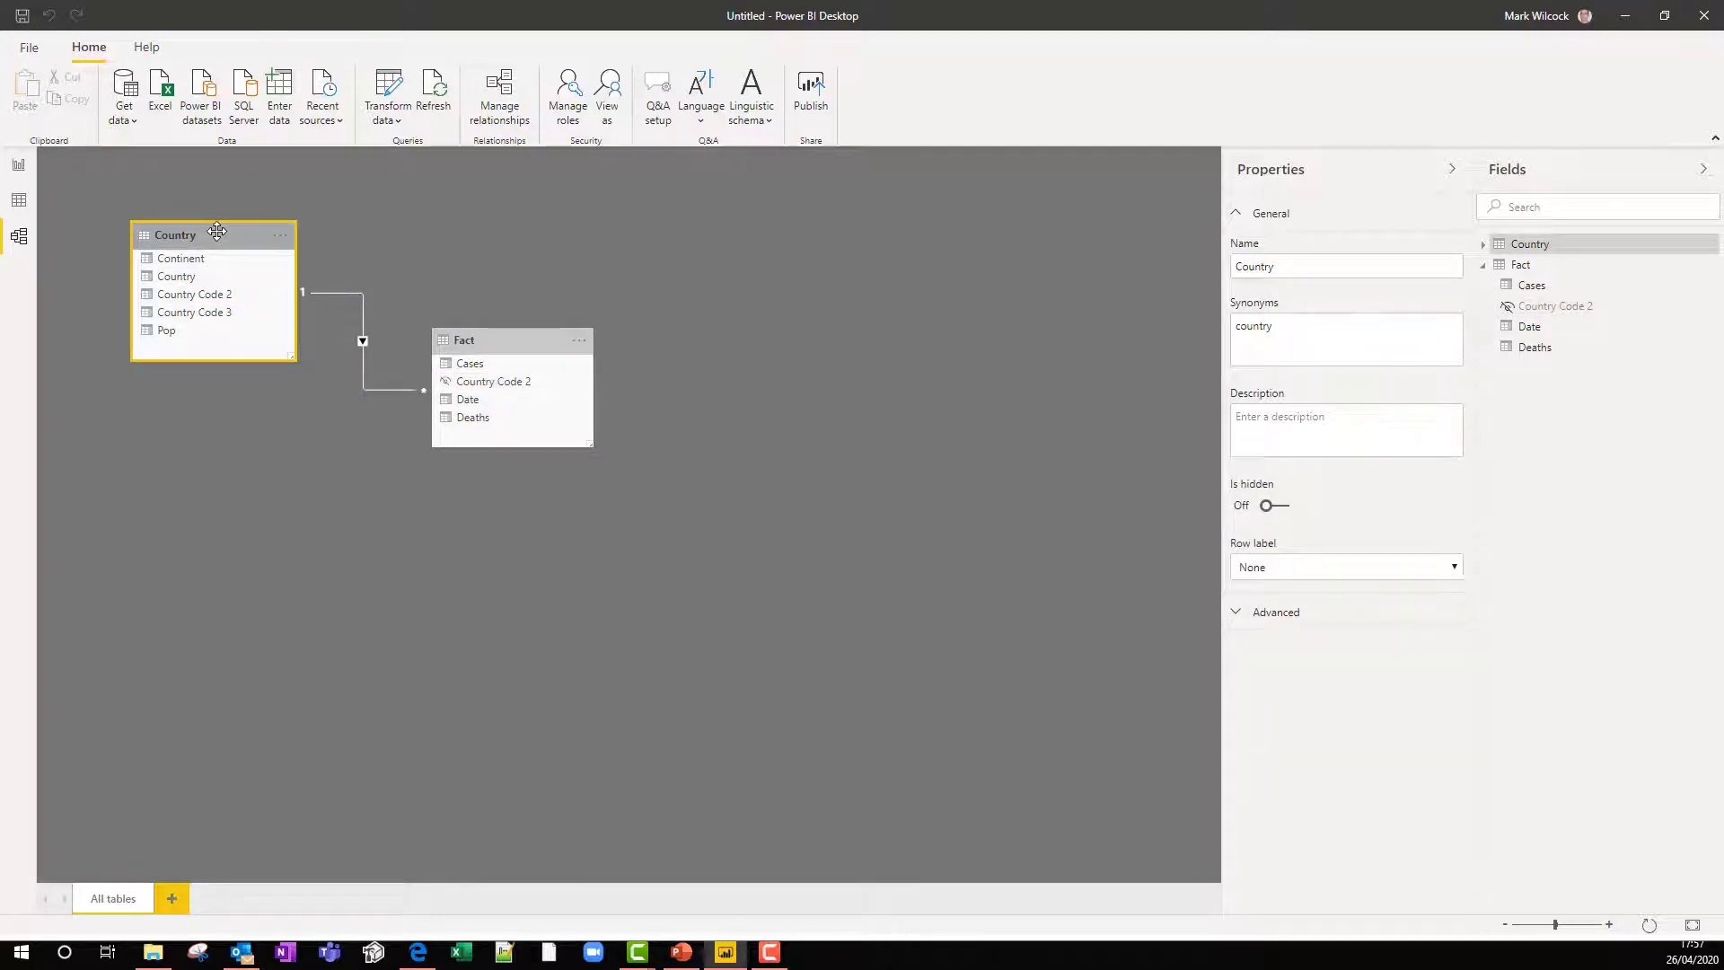